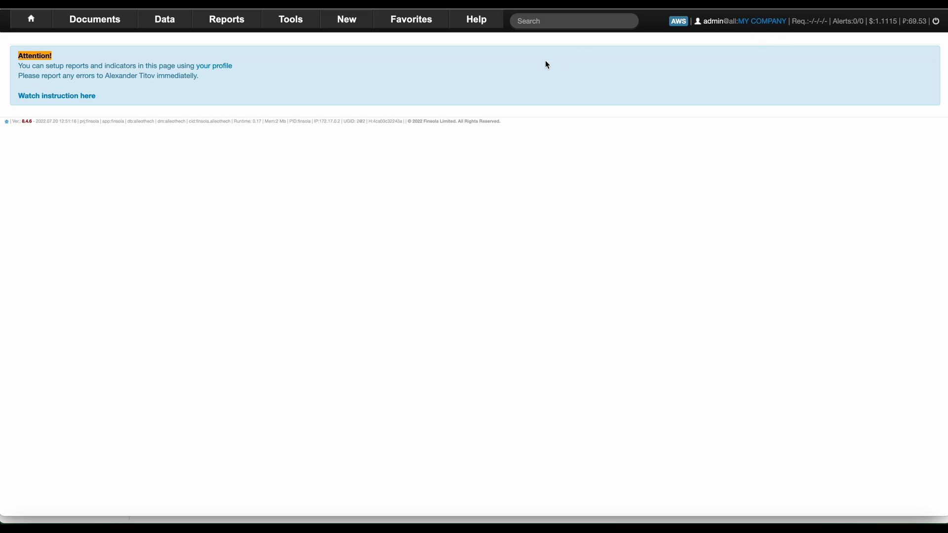
# Open the All Partners table from Data > Workflow.
pyautogui.click(164, 19)
pyautogui.moveTo(158, 40)
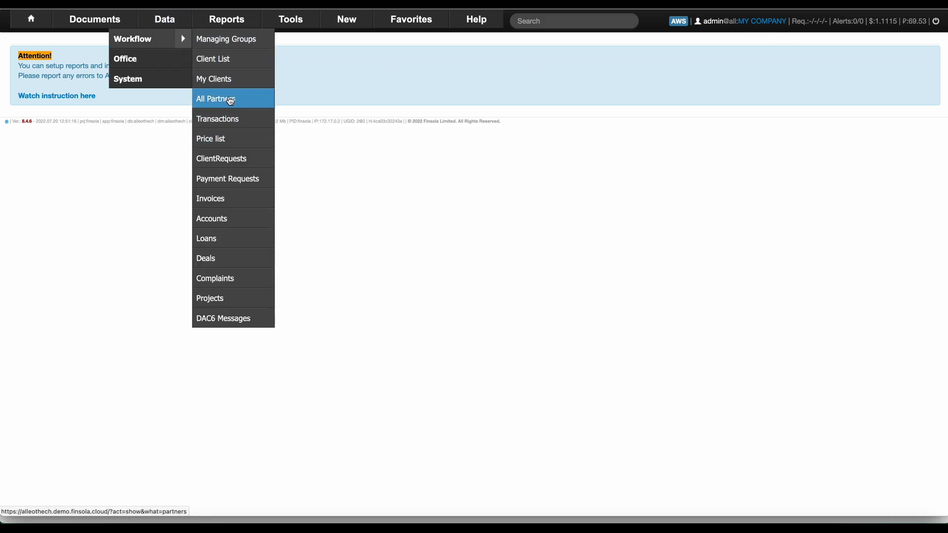
pyautogui.click(230, 102)
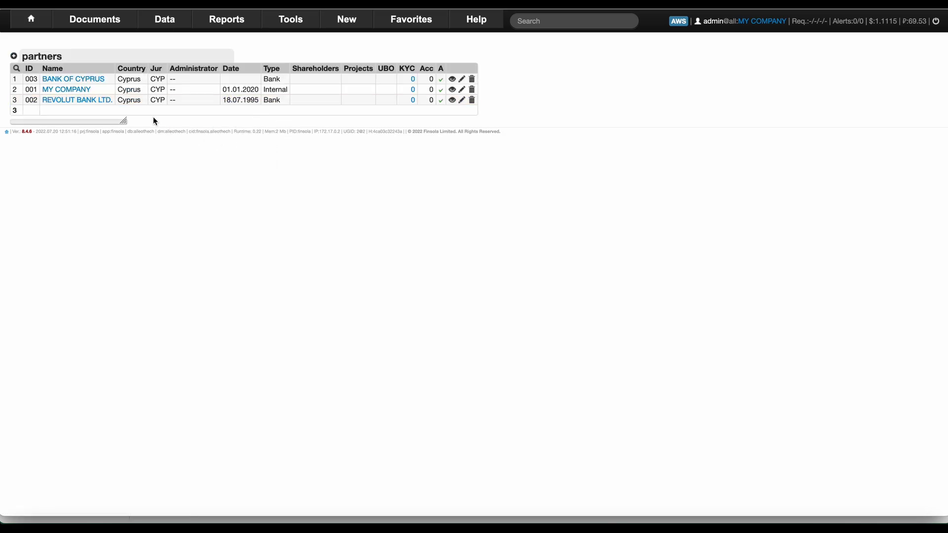
# Rename MY COMPANY to AlleoTech, keeping type Internal and country Cyprus, and submit.
pyautogui.click(463, 89)
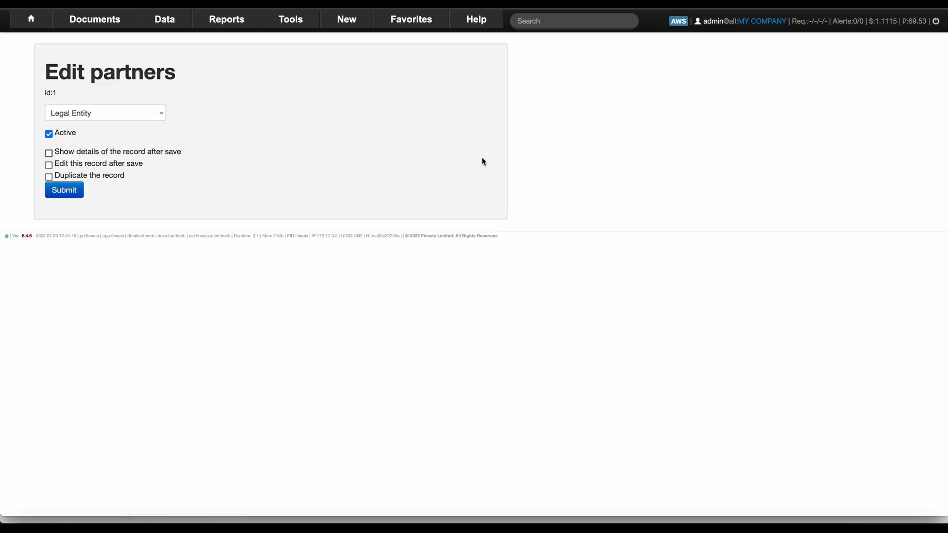
pyautogui.tripleClick(200, 142)
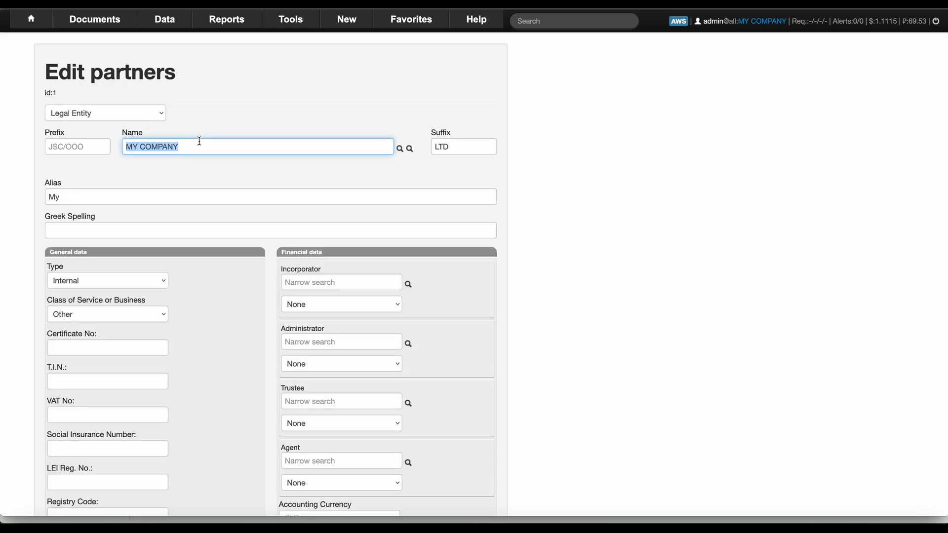
pyautogui.write('AlleoTech')
pyautogui.scroll(-8, 268, 207)
pyautogui.scroll(3, 268, 206)
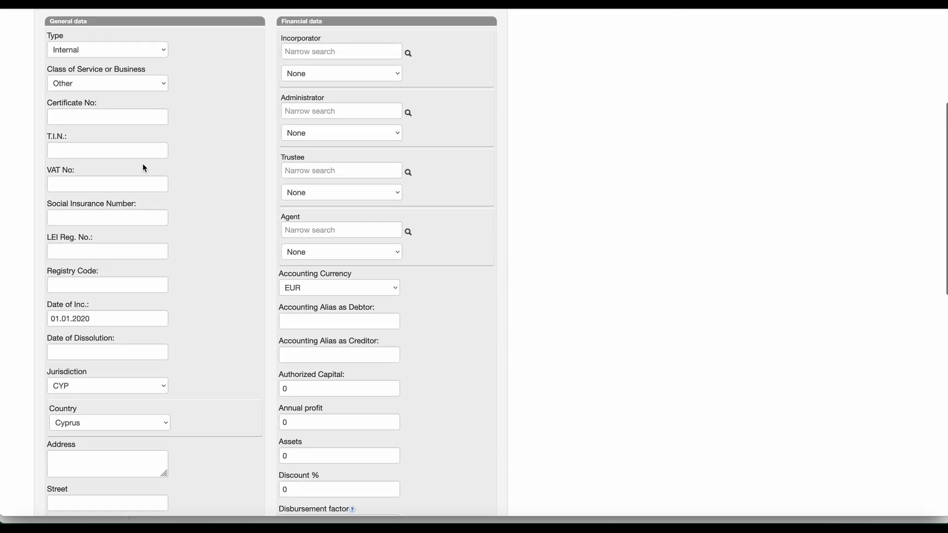
pyautogui.click(158, 52)
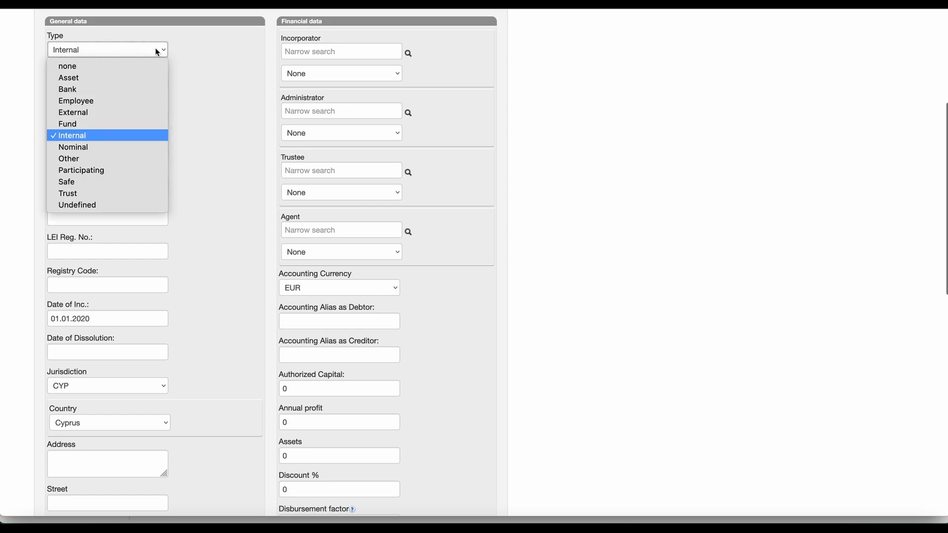
pyautogui.click(205, 67)
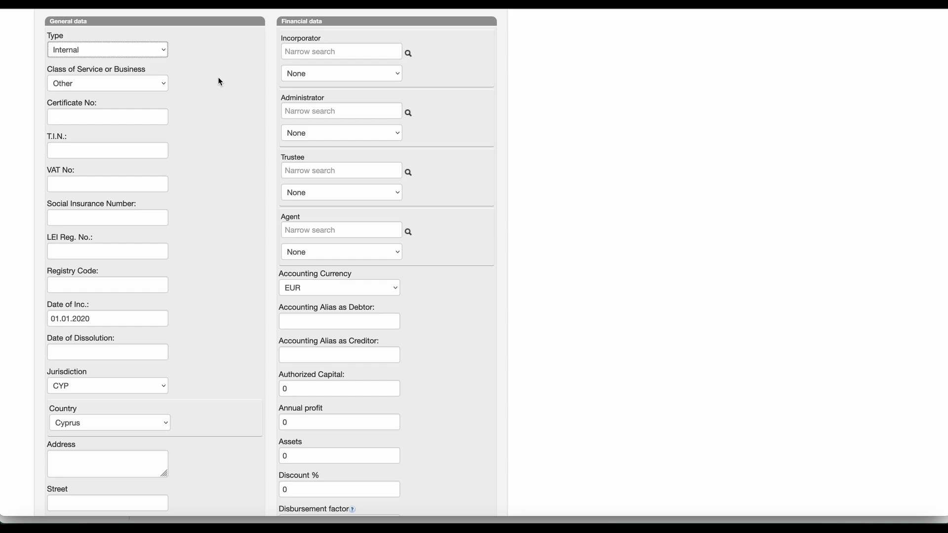
pyautogui.scroll(-5, 196, 190)
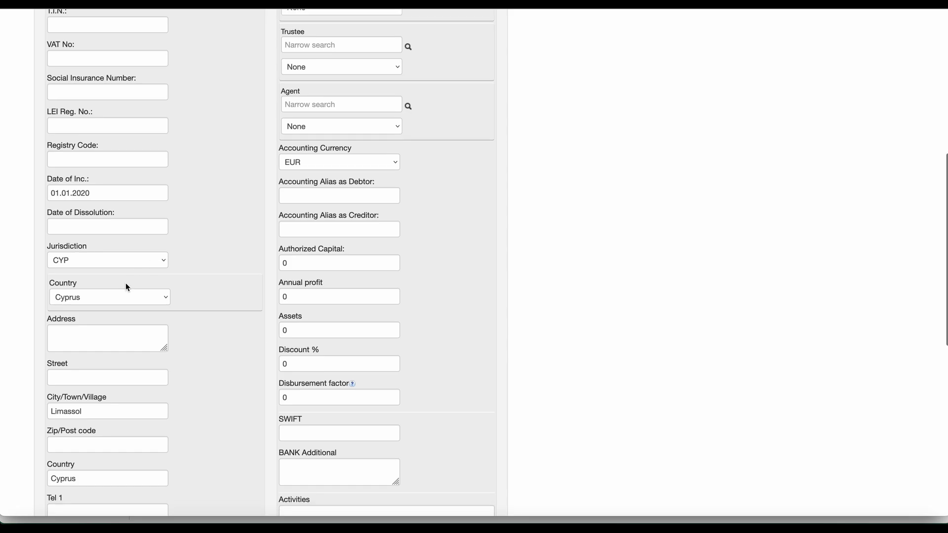
pyautogui.click(93, 298)
pyautogui.click(93, 298)
pyautogui.scroll(-10, 174, 360)
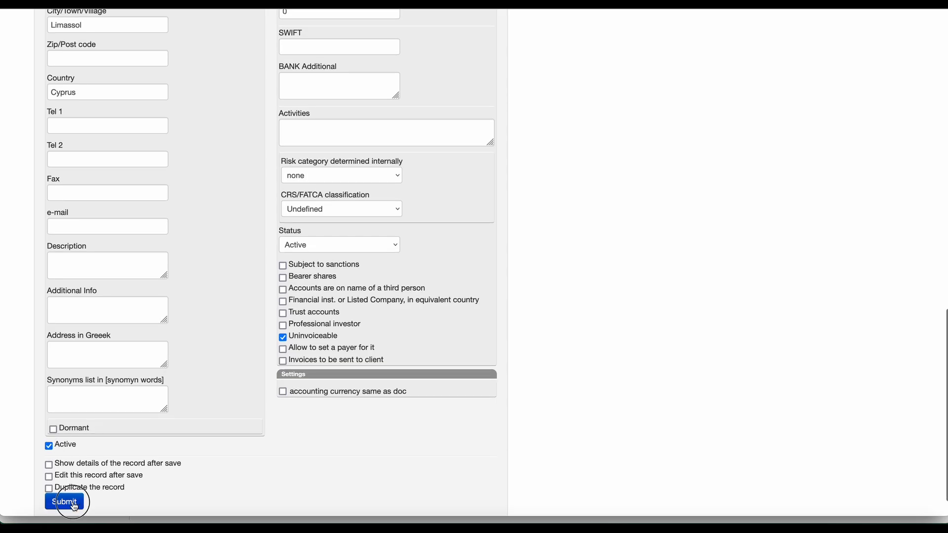
pyautogui.click(64, 502)
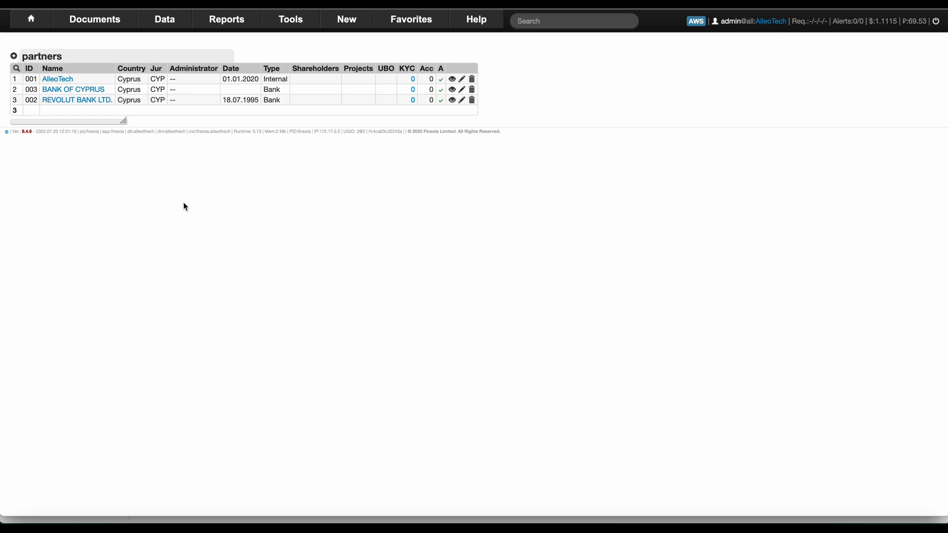
# Start a new Physical Person partner and enter the director's full name.
pyautogui.click(14, 57)
pyautogui.click(120, 112)
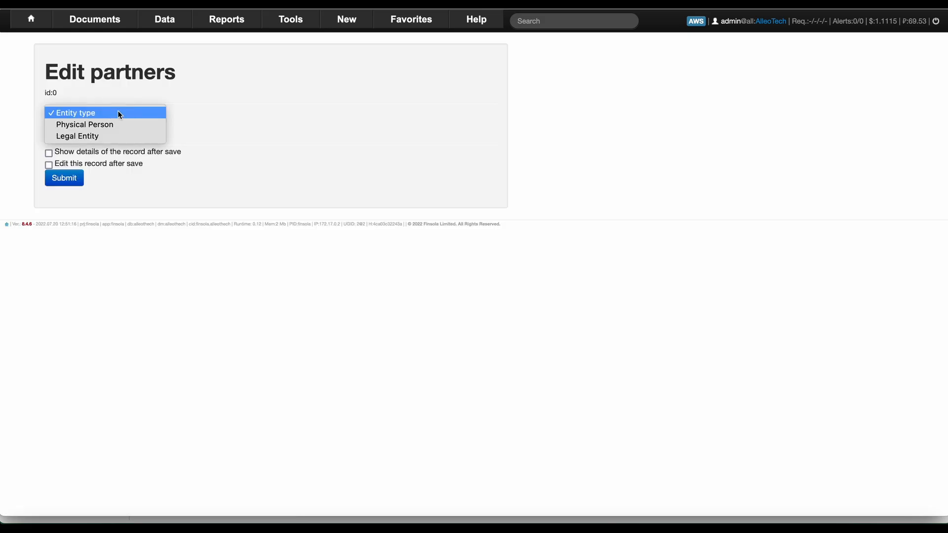
pyautogui.click(114, 124)
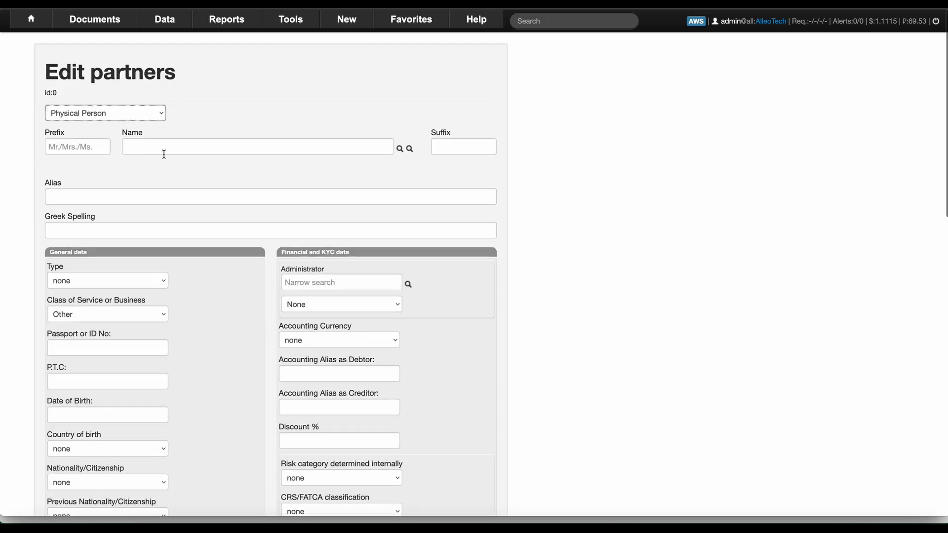
pyautogui.click(158, 147)
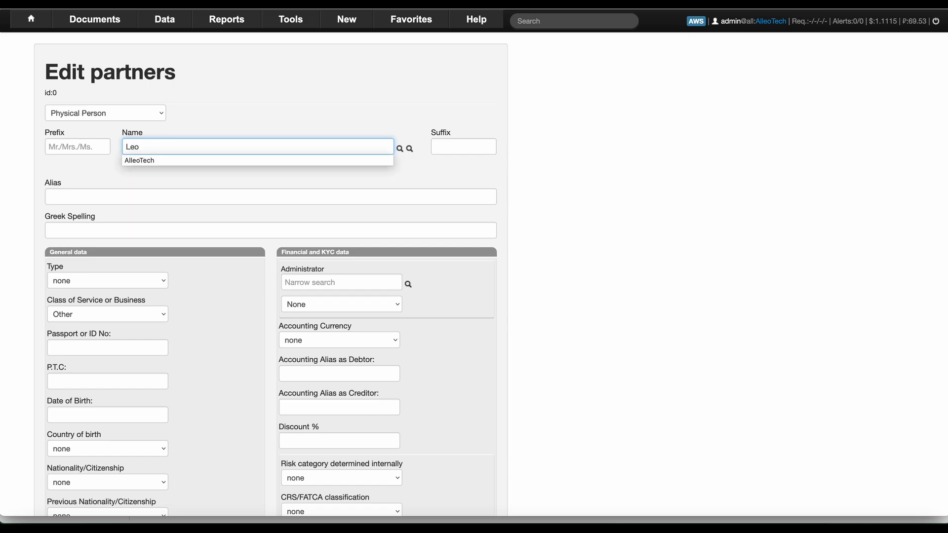
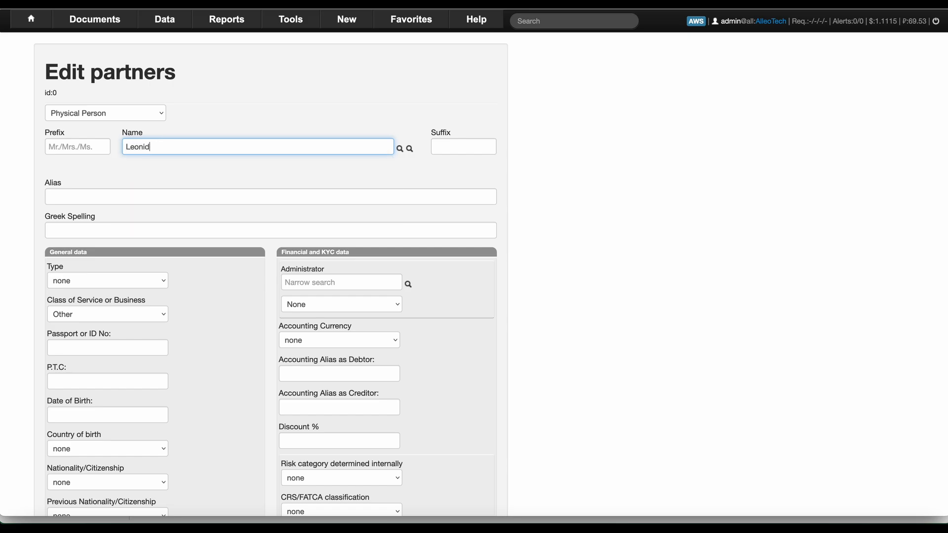
pyautogui.scroll(-7, 217, 160)
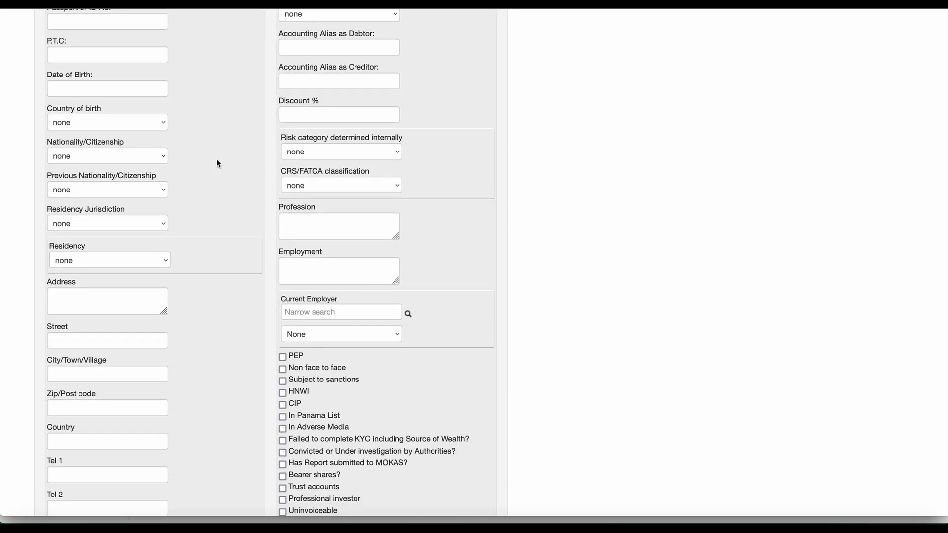
pyautogui.scroll(1, 162, 120)
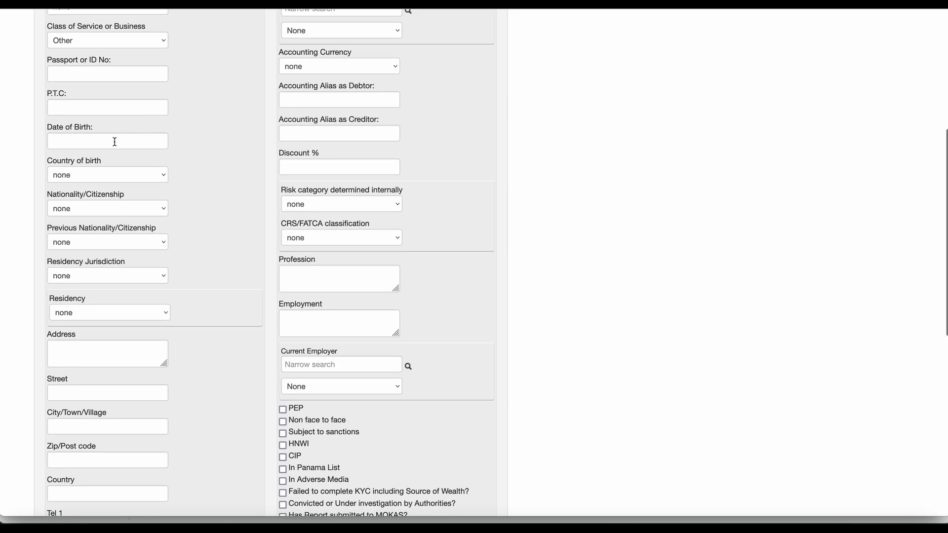
pyautogui.scroll(-1, 176, 198)
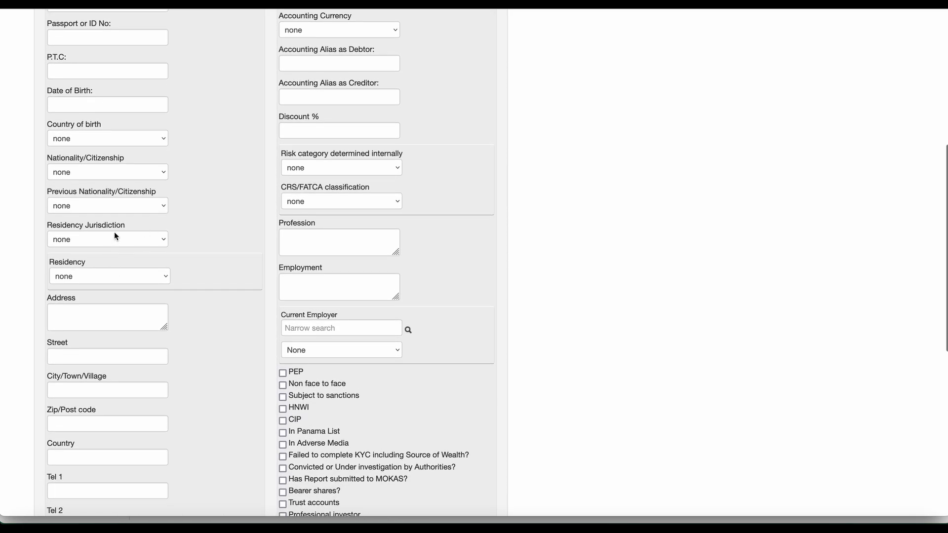
pyautogui.scroll(-1, 117, 227)
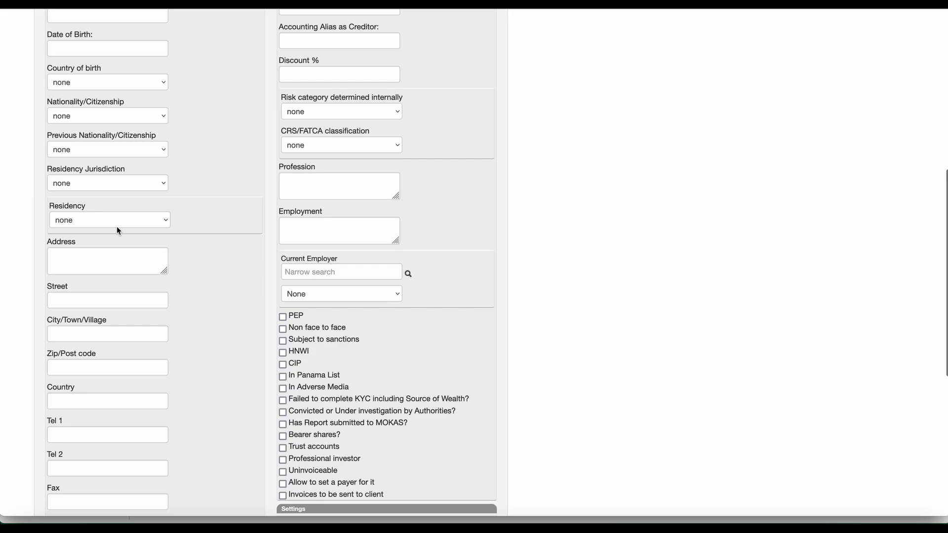
pyautogui.scroll(1, 117, 227)
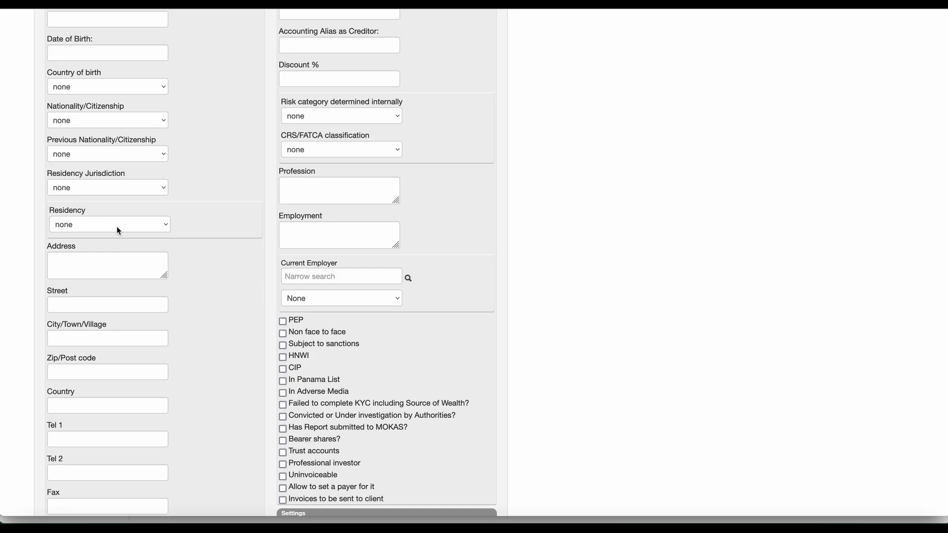
pyautogui.scroll(1, 116, 226)
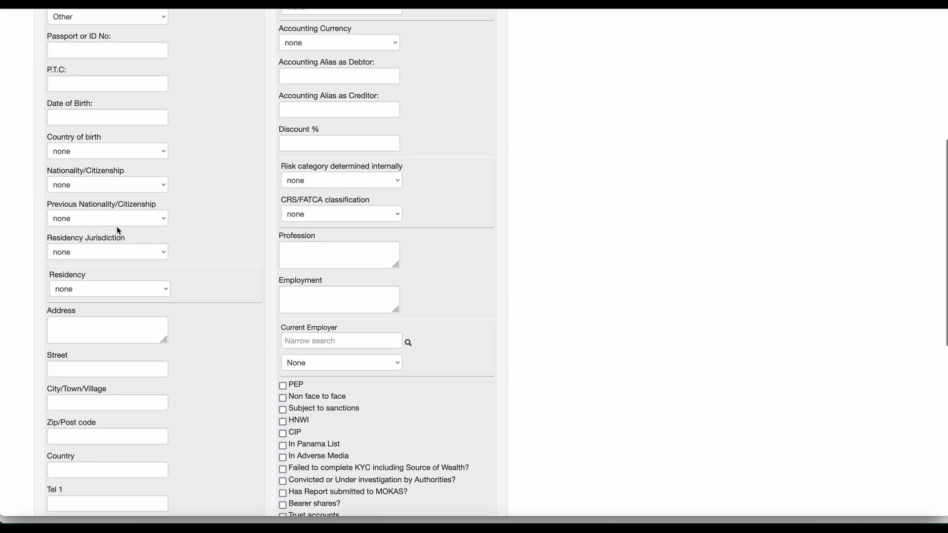
# Set nationality Cyprus, residency jurisdiction CYP and country of birth Cyprus, then submit.
pyautogui.click(105, 185)
pyautogui.write('cy')
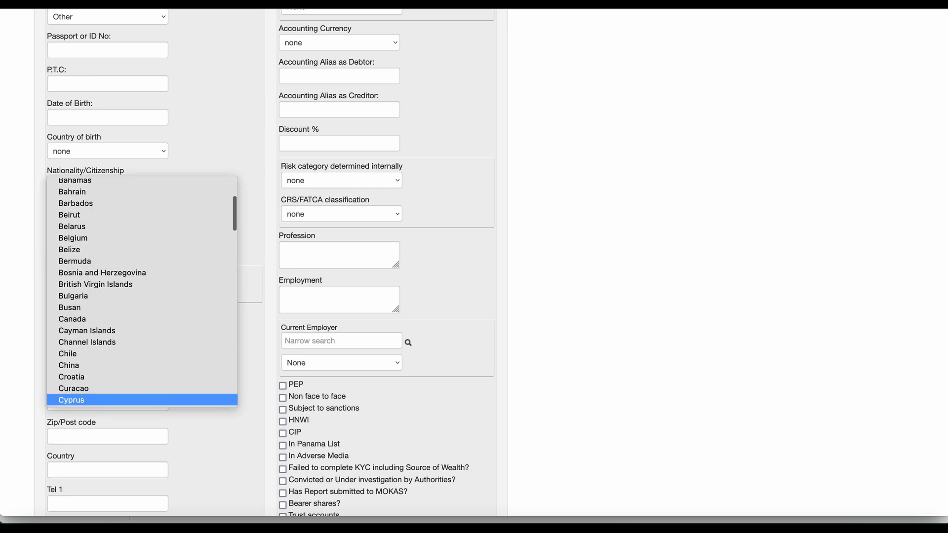
pyautogui.click(54, 401)
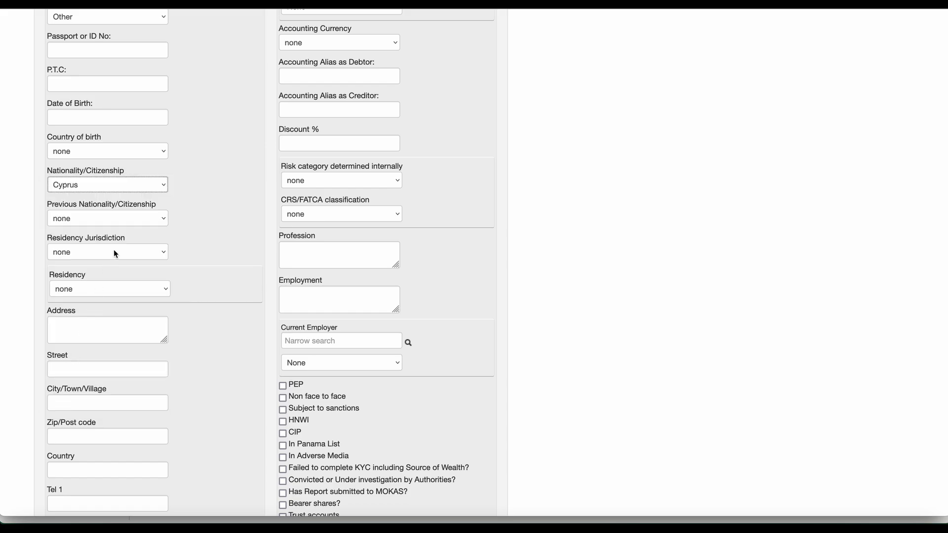
pyautogui.click(114, 253)
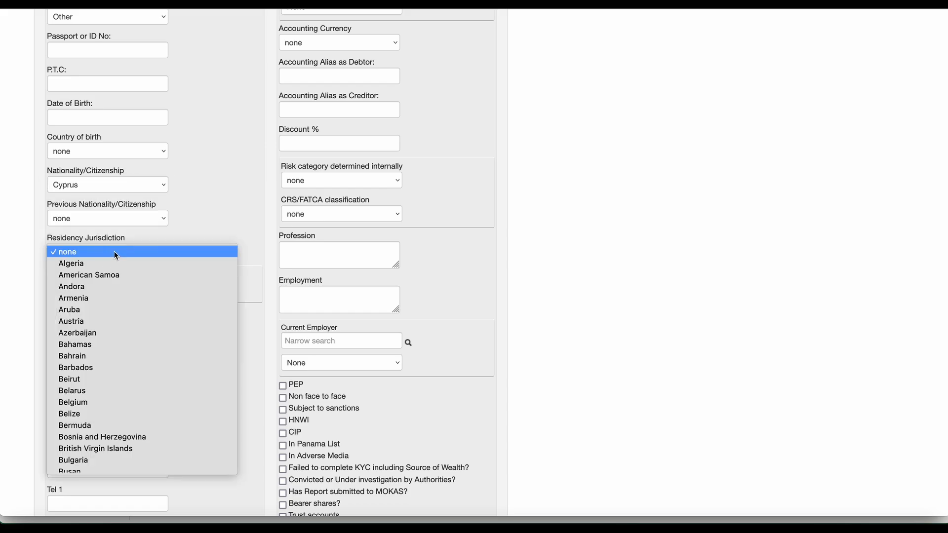
pyautogui.write('cy')
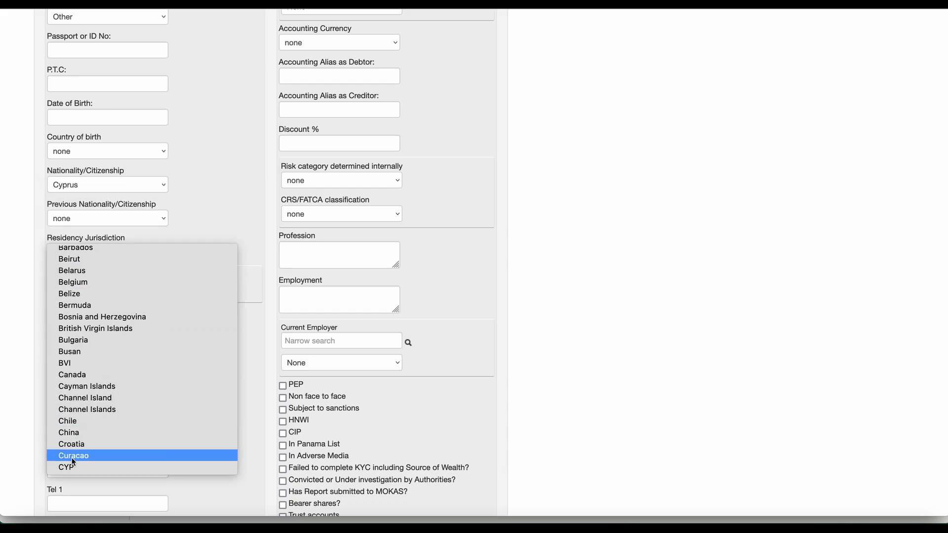
pyautogui.click(72, 467)
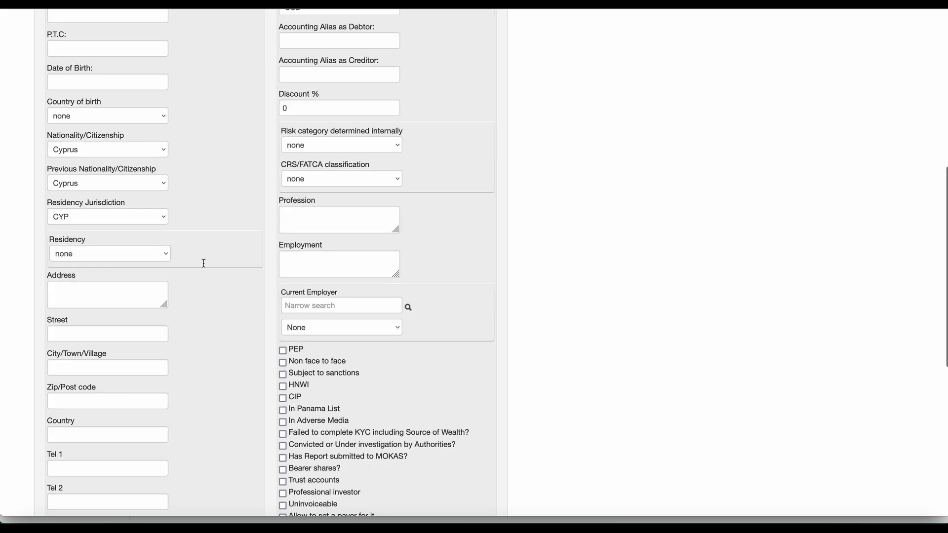
pyautogui.scroll(2, 204, 264)
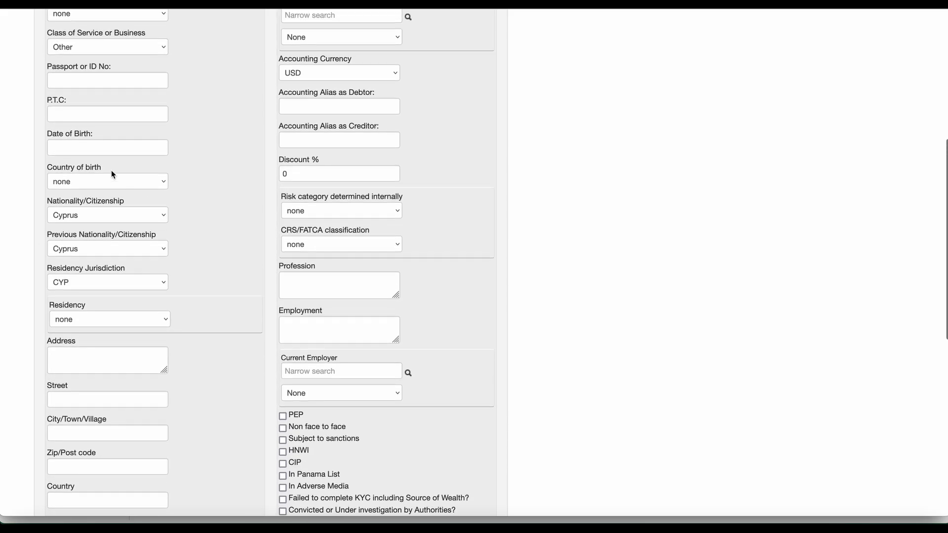
pyautogui.click(97, 180)
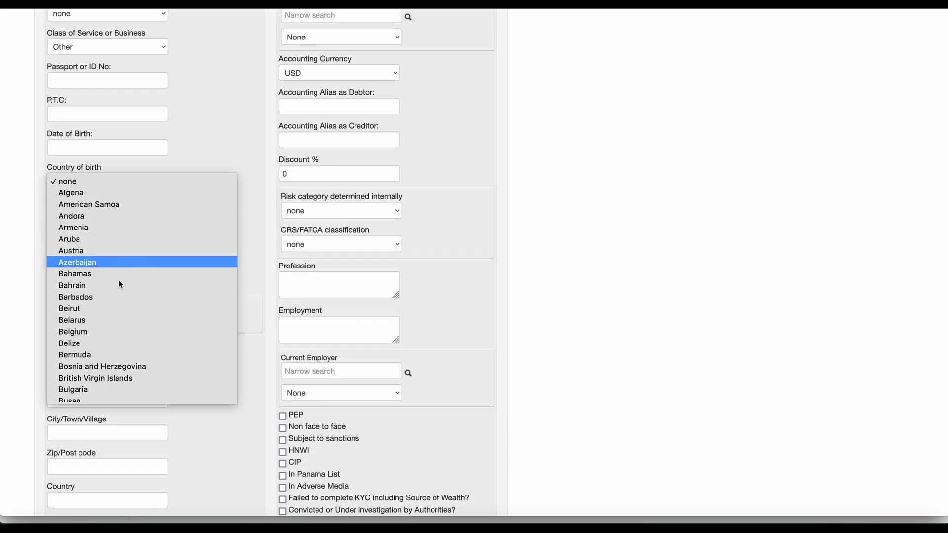
pyautogui.scroll(-5, 114, 316)
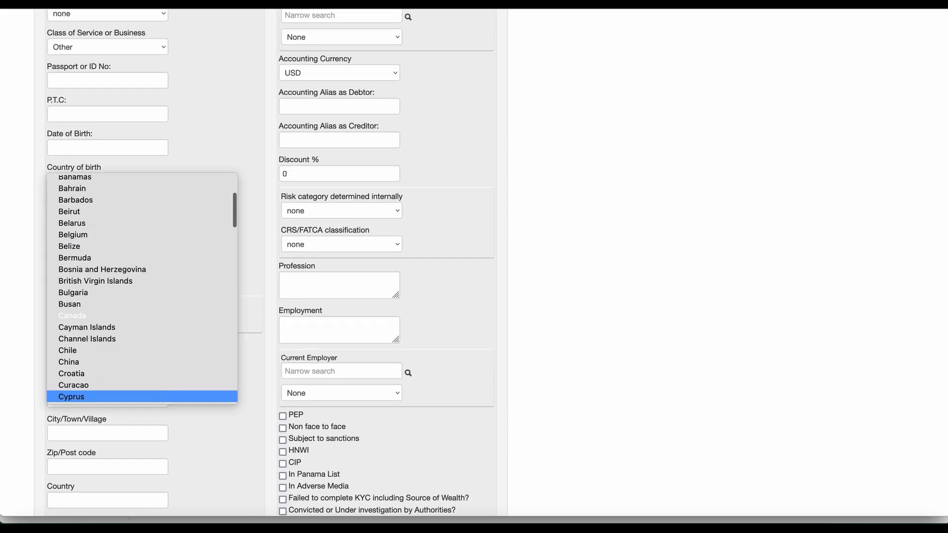
pyautogui.click(80, 398)
pyautogui.scroll(-9, 148, 415)
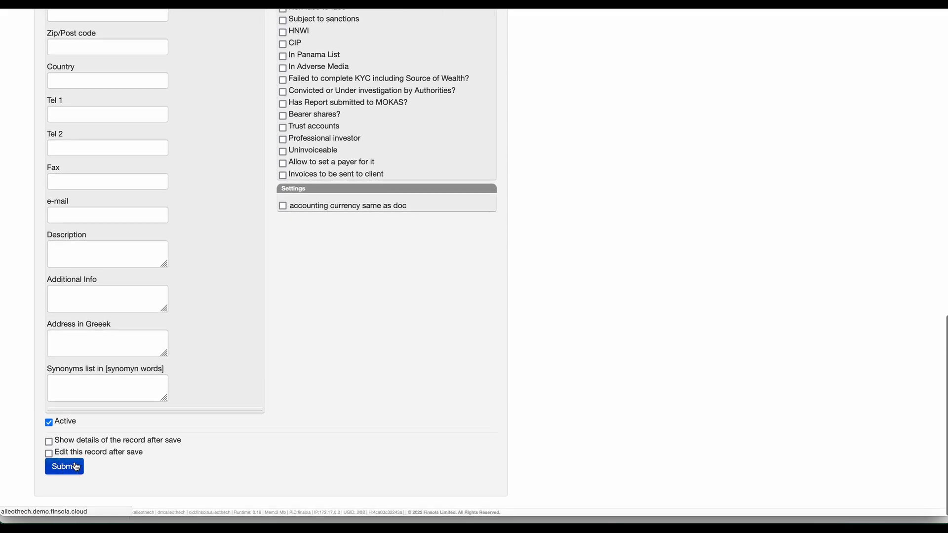
pyautogui.click(76, 467)
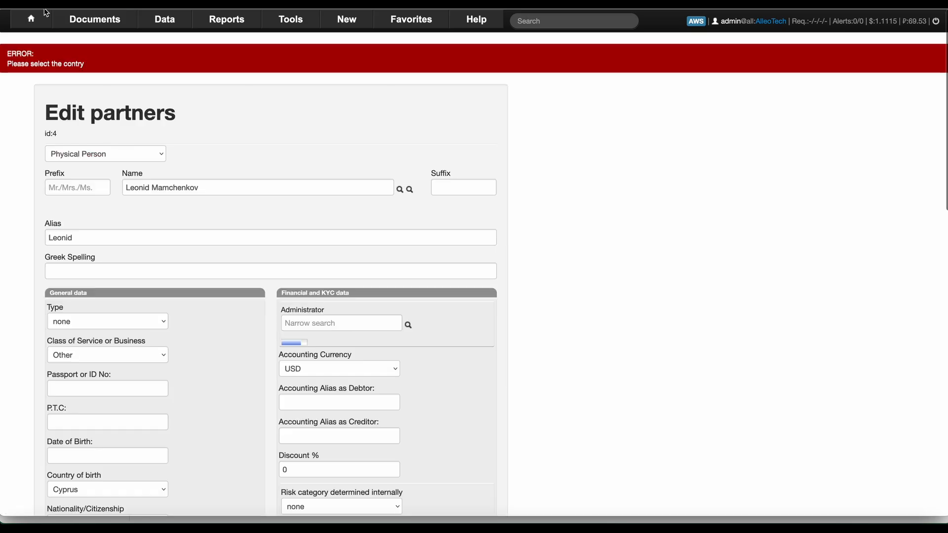
# Choose Cyprus as the director's Residency and submit the person record.
pyautogui.scroll(-5, 276, 138)
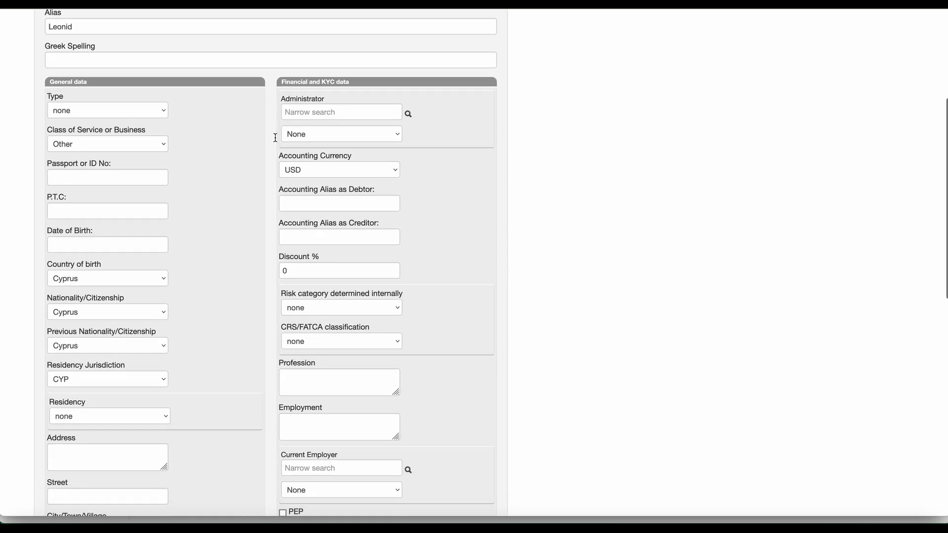
pyautogui.scroll(-2, 275, 138)
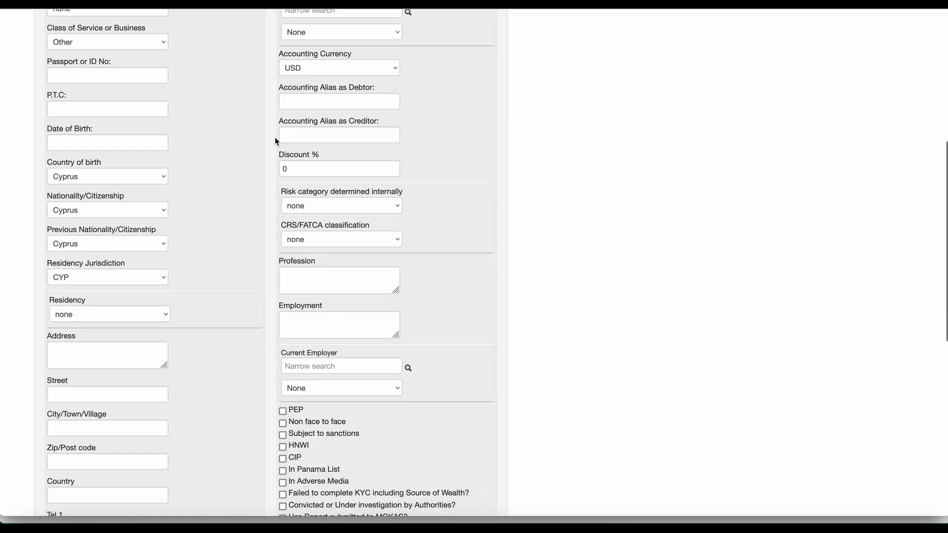
pyautogui.click(131, 314)
pyautogui.write('cy')
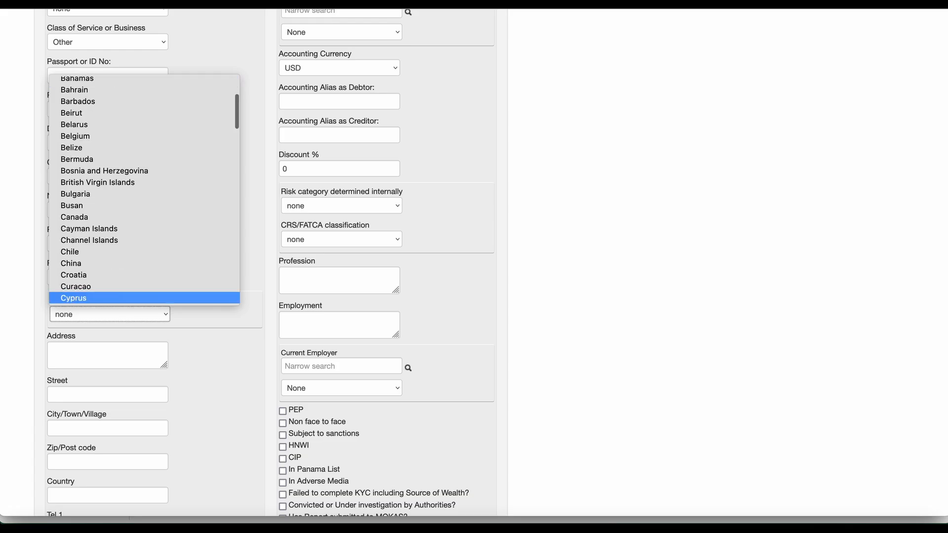
pyautogui.click(97, 299)
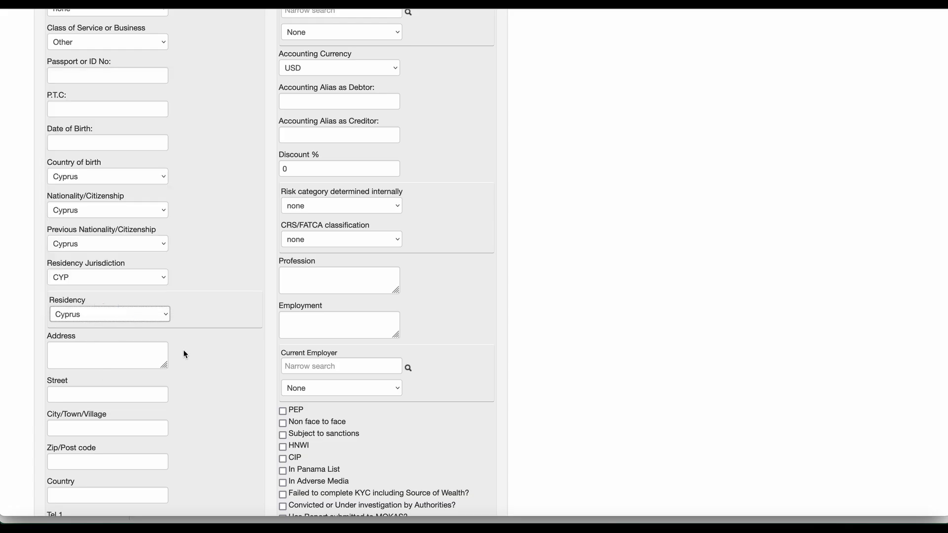
pyautogui.scroll(-8, 183, 350)
pyautogui.click(66, 464)
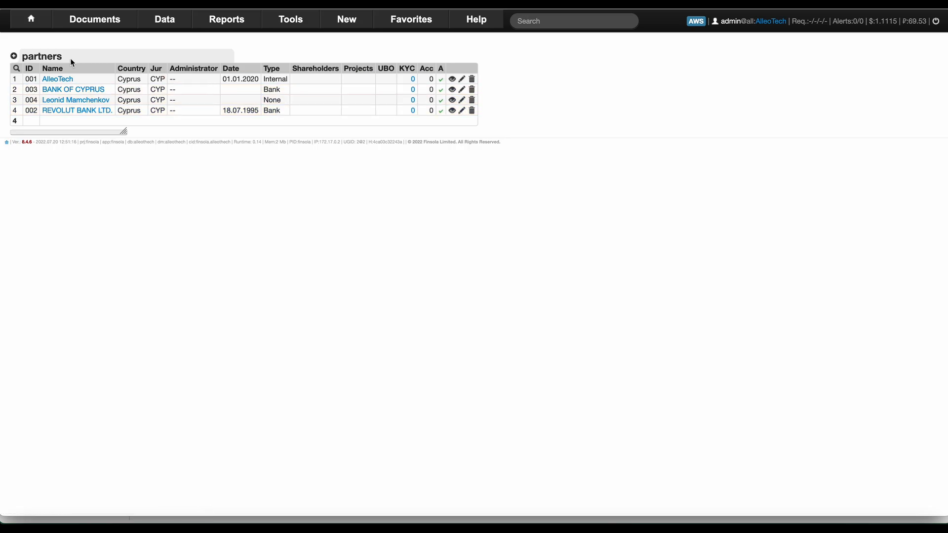
# Start another Physical Person partner and enter the person's full name.
pyautogui.click(14, 57)
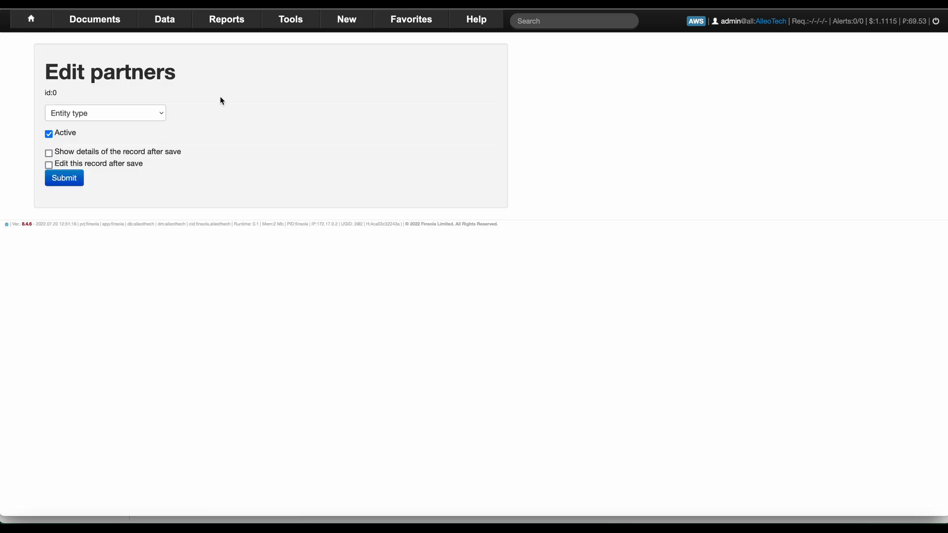
pyautogui.click(159, 112)
pyautogui.click(130, 127)
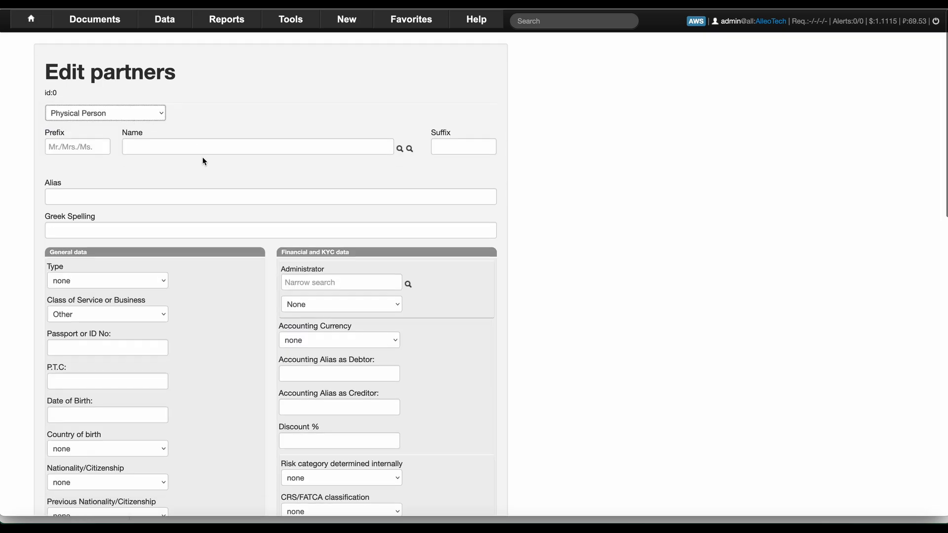
pyautogui.click(188, 148)
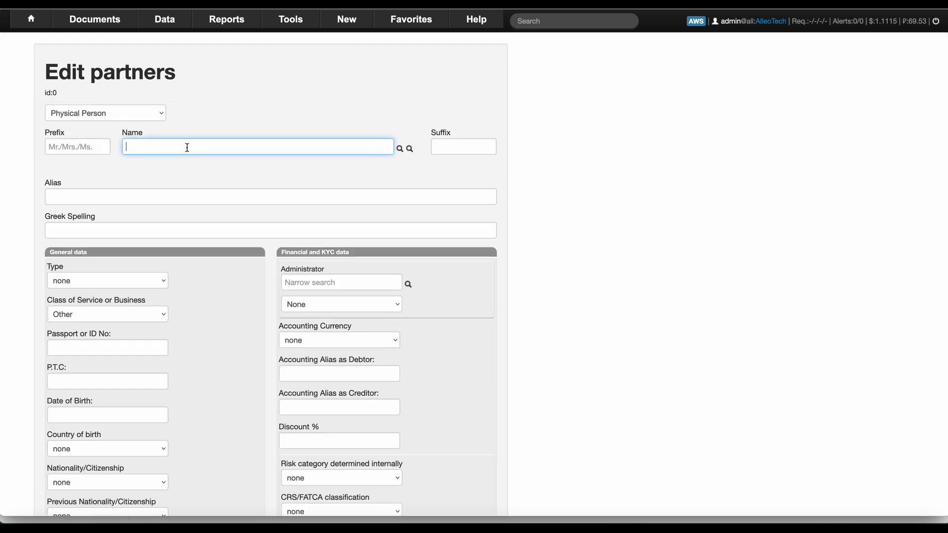
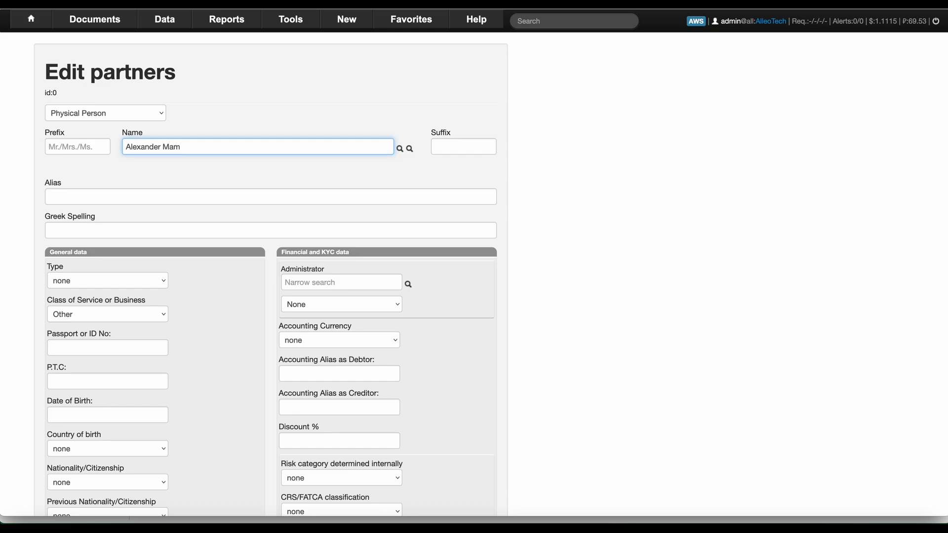
pyautogui.press('Tab')
# Set Residency to Cyprus and Residency Jurisdiction to CYP, then submit the partner.
pyautogui.scroll(-7, 188, 224)
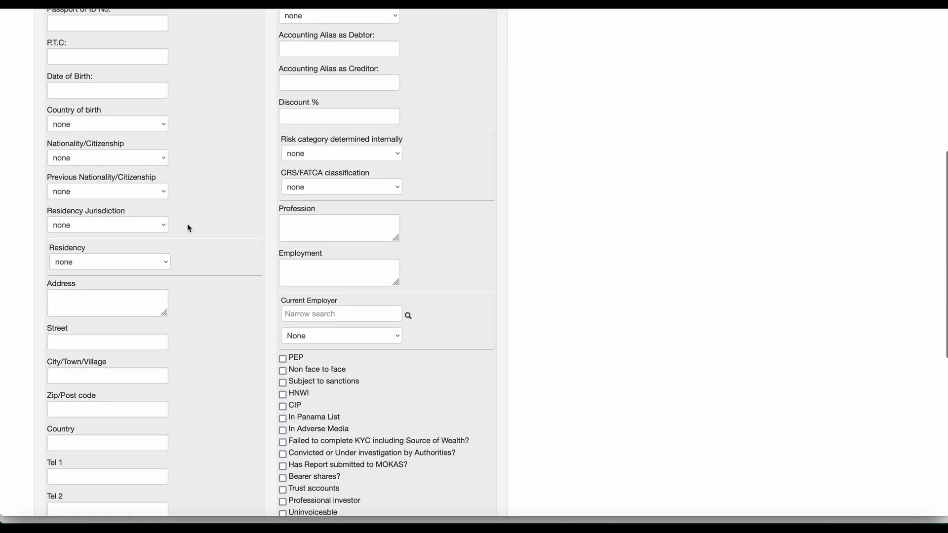
pyautogui.click(125, 262)
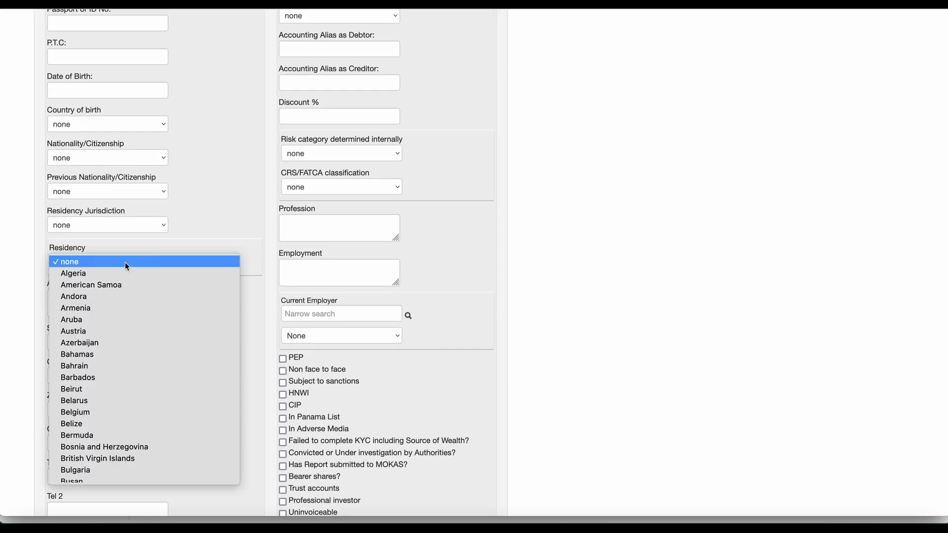
pyautogui.scroll(-5, 98, 475)
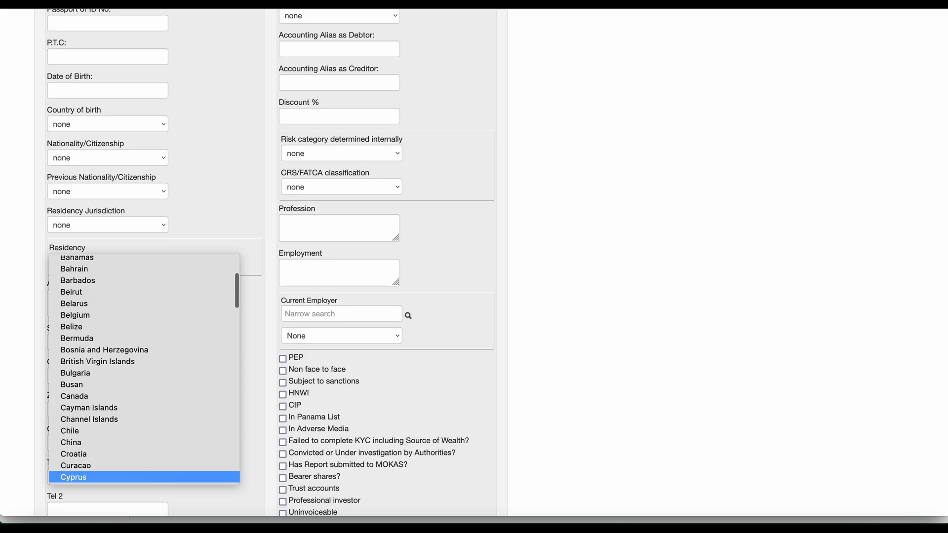
pyautogui.click(85, 478)
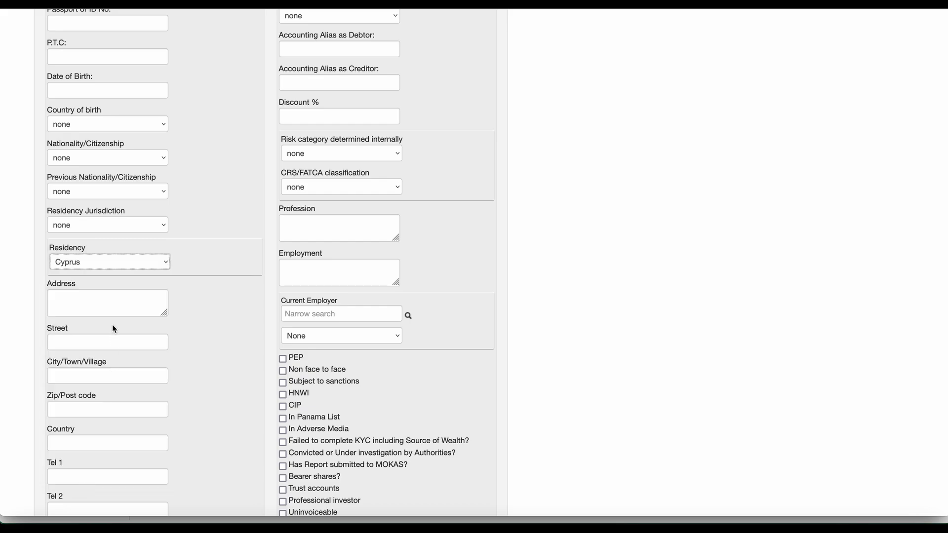
pyautogui.click(101, 225)
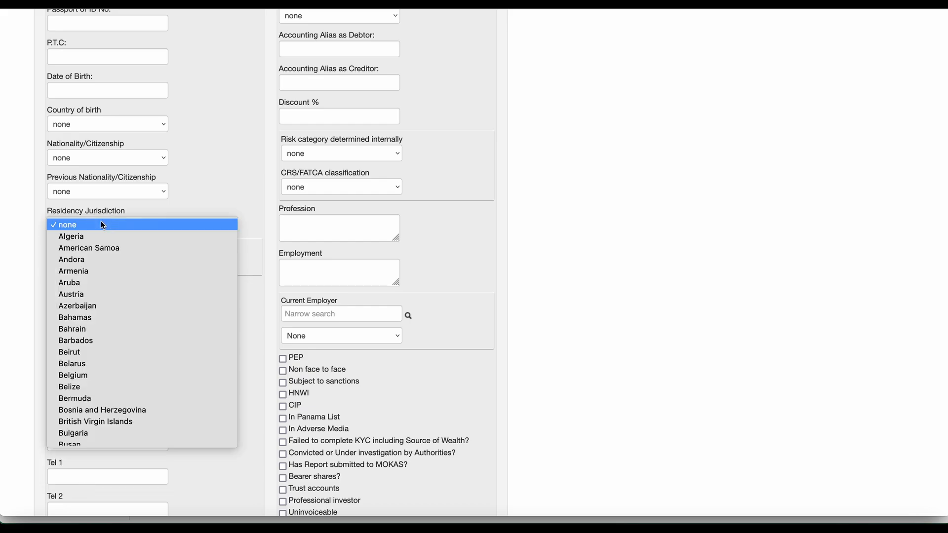
pyautogui.write('cy')
pyautogui.press('Return')
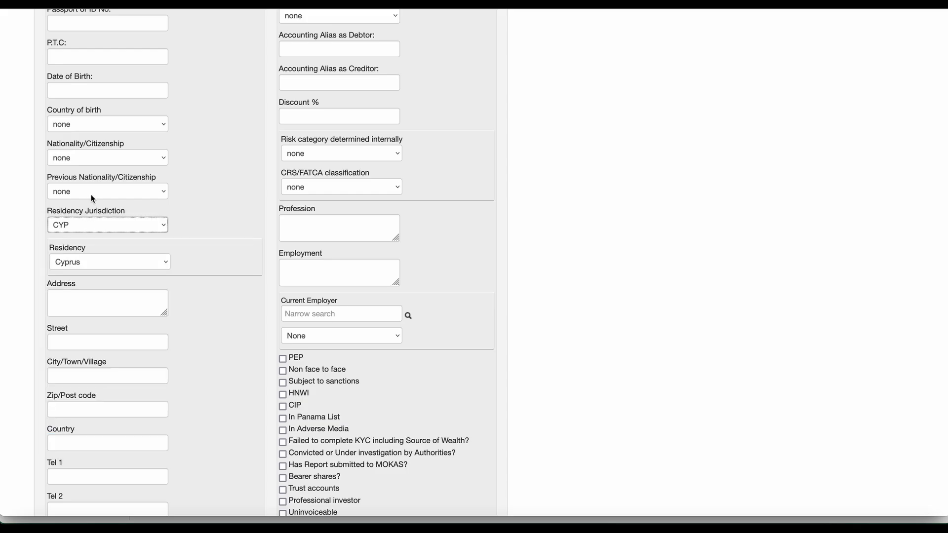
pyautogui.scroll(-7, 121, 266)
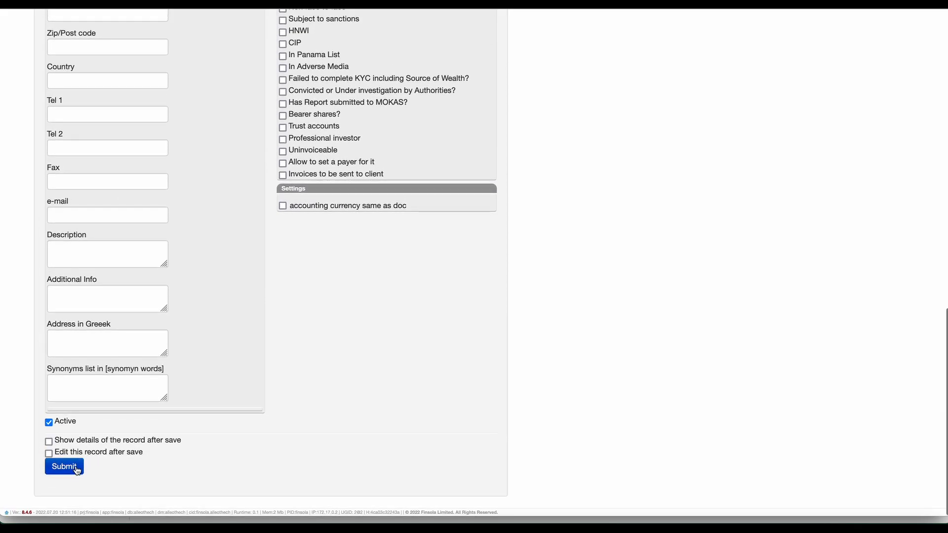
pyautogui.click(76, 468)
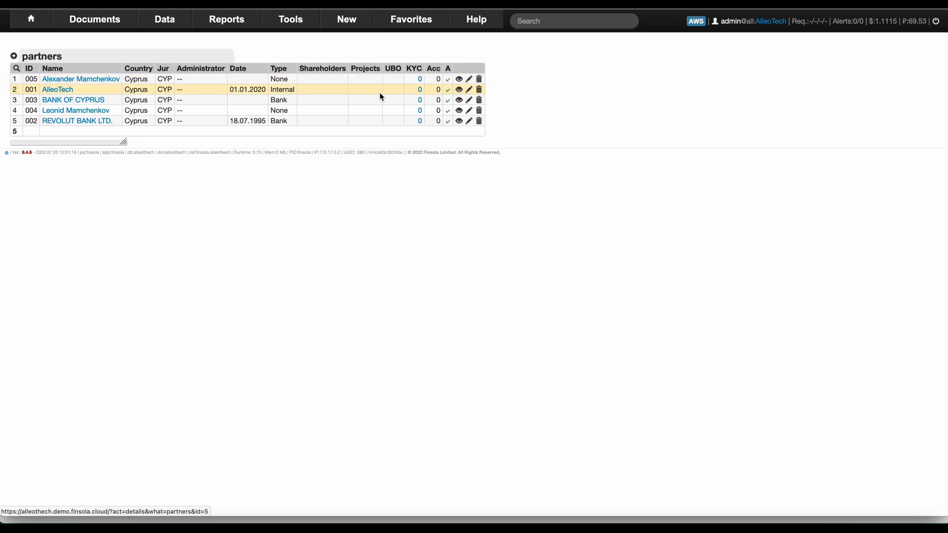
# Open AlleoTech's details, expand Events All and start a new event.
pyautogui.click(460, 91)
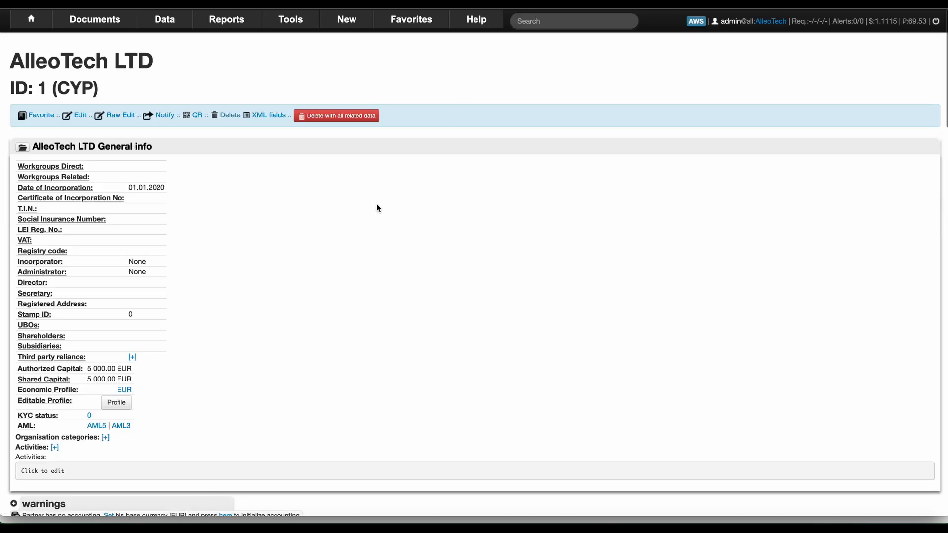
pyautogui.scroll(-4, 376, 203)
pyautogui.scroll(-15, 376, 203)
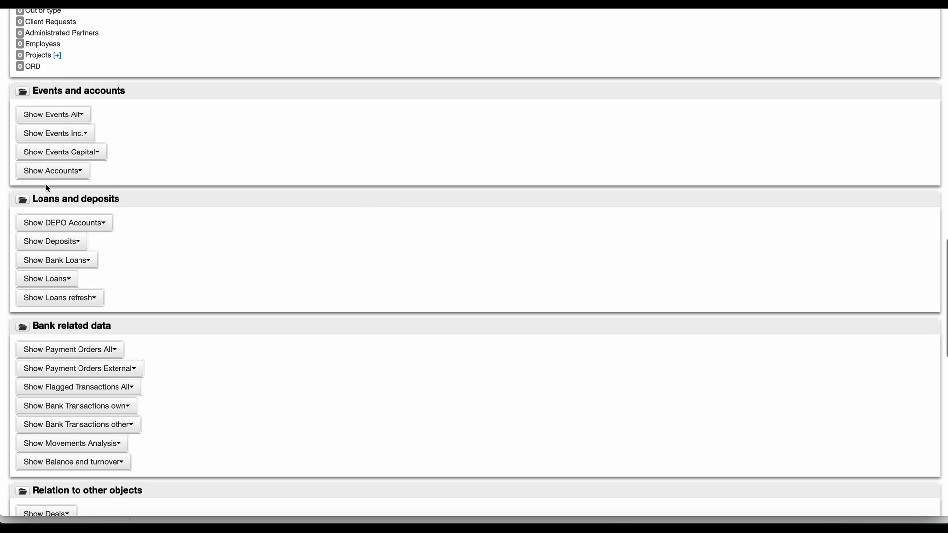
pyautogui.click(60, 116)
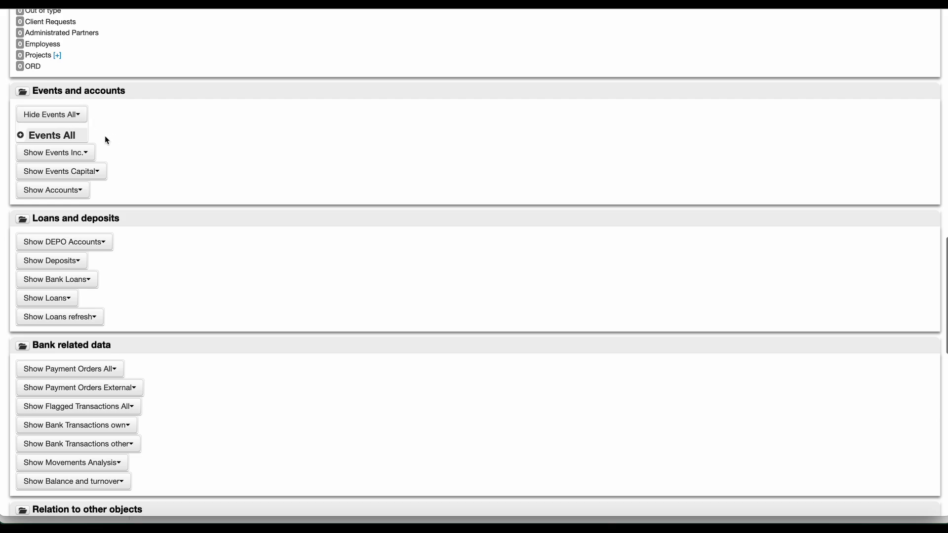
pyautogui.click(21, 134)
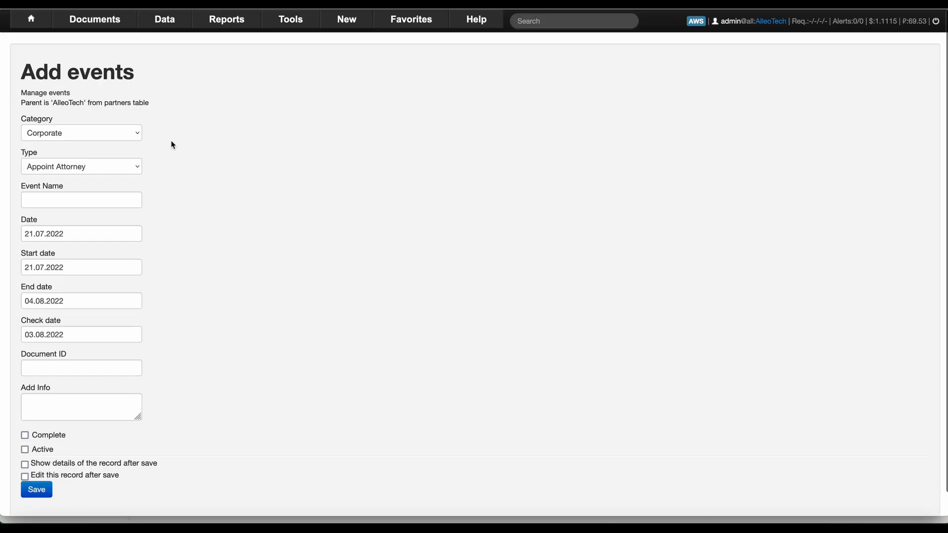
# Make the event Appoint Director and pick the director partner by surname search.
pyautogui.click(105, 167)
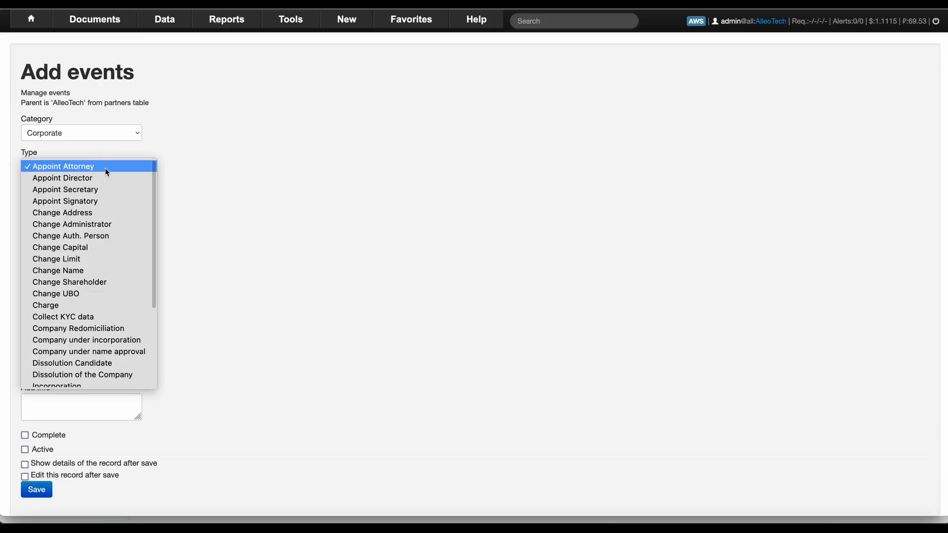
pyautogui.click(108, 180)
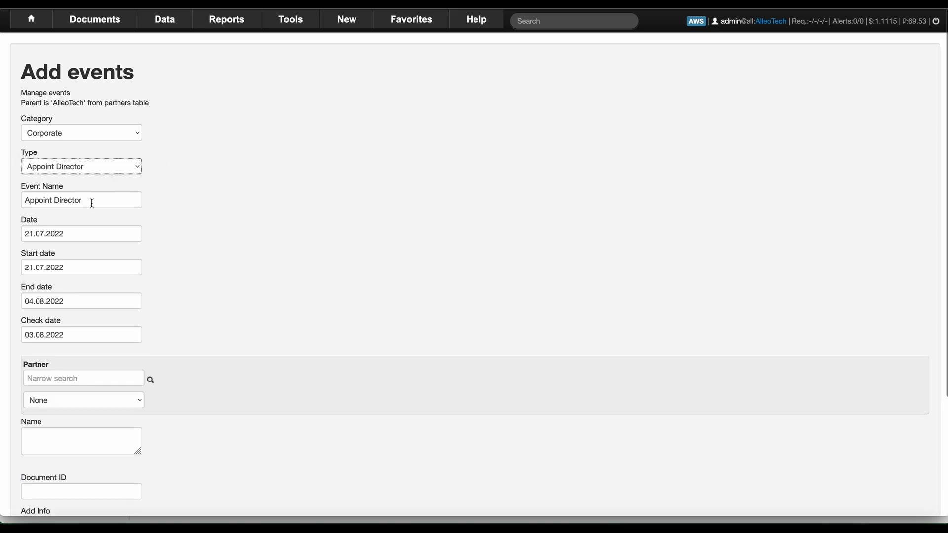
pyautogui.scroll(-3, 113, 237)
pyautogui.click(84, 303)
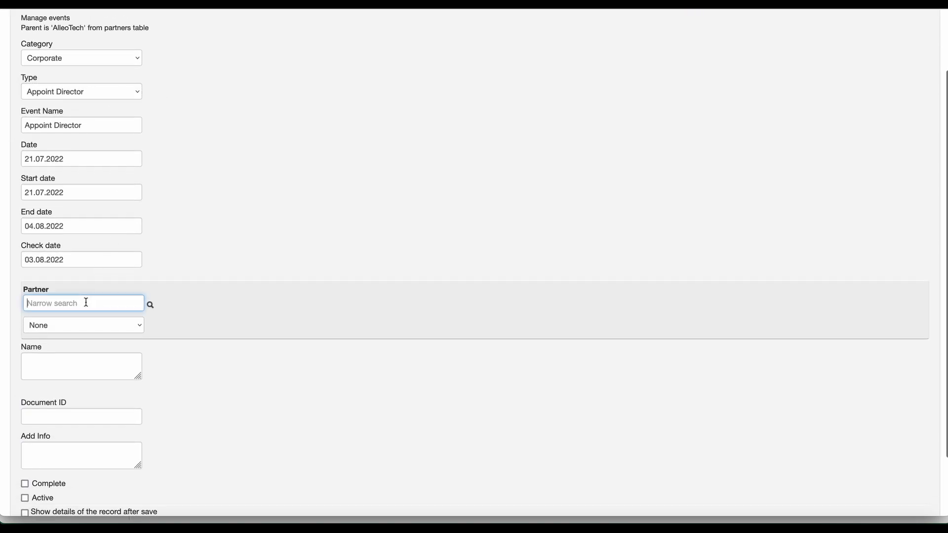
pyautogui.write('mam')
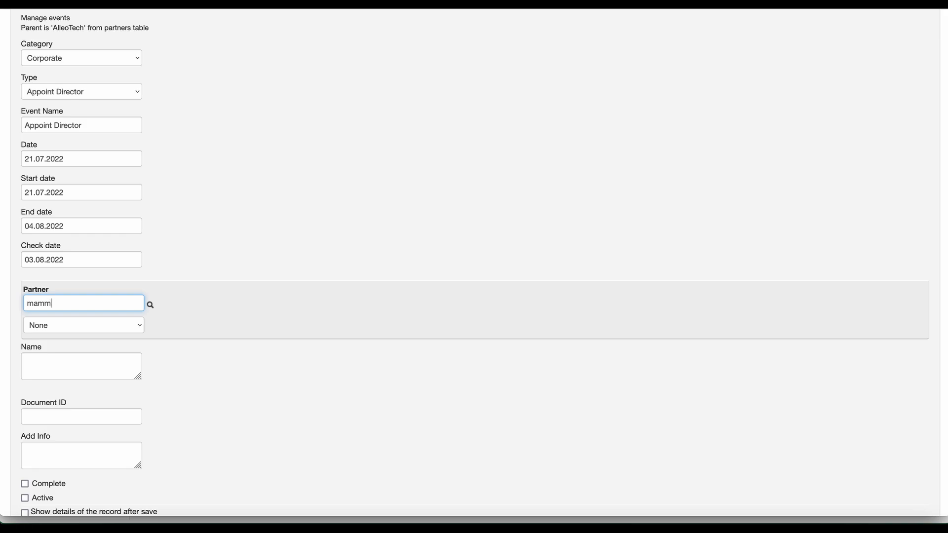
pyautogui.click(150, 305)
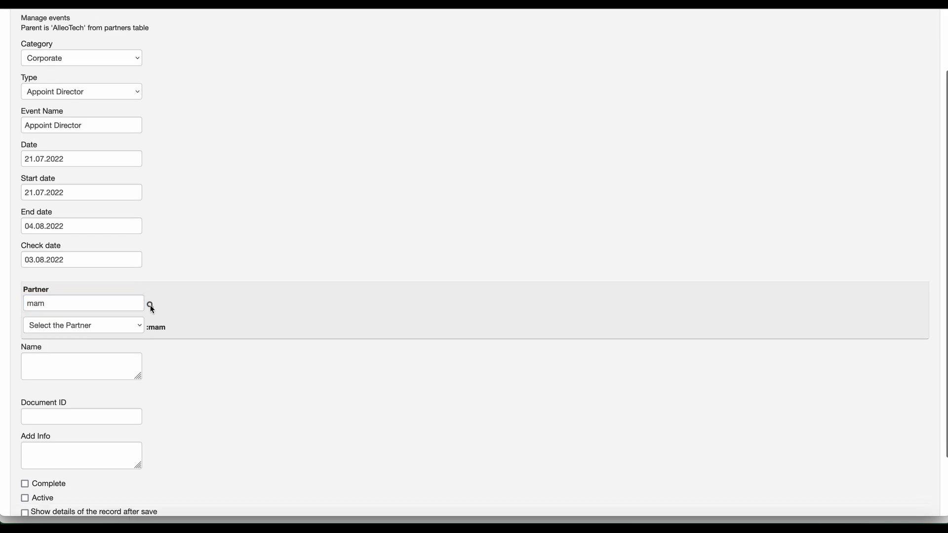
pyautogui.click(121, 323)
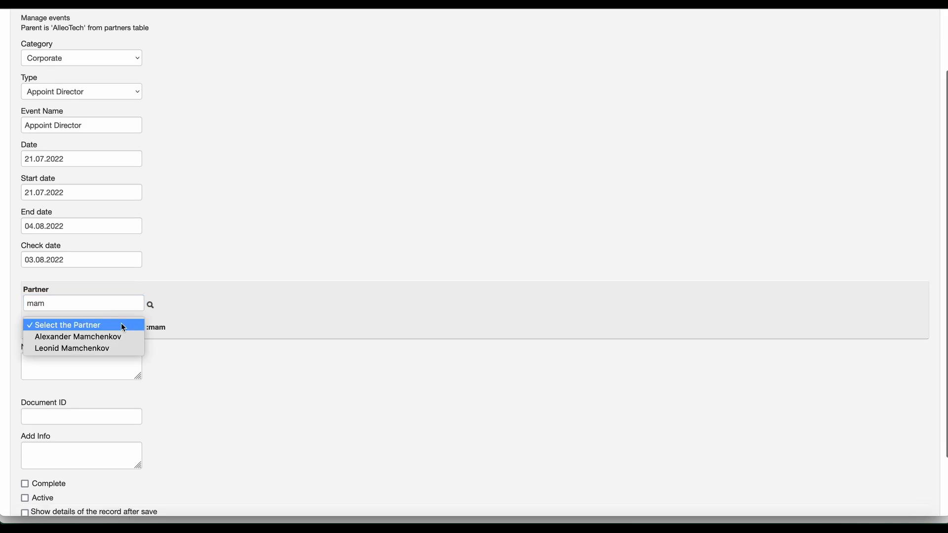
pyautogui.click(118, 349)
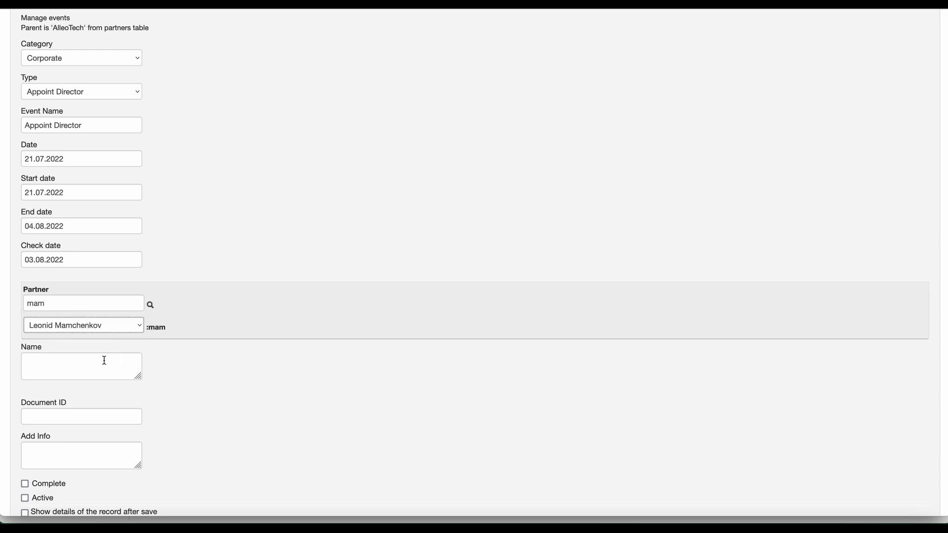
# Set the event date and start date to 01.01.2019 and end date to 01.01.2040.
pyautogui.scroll(2, 103, 269)
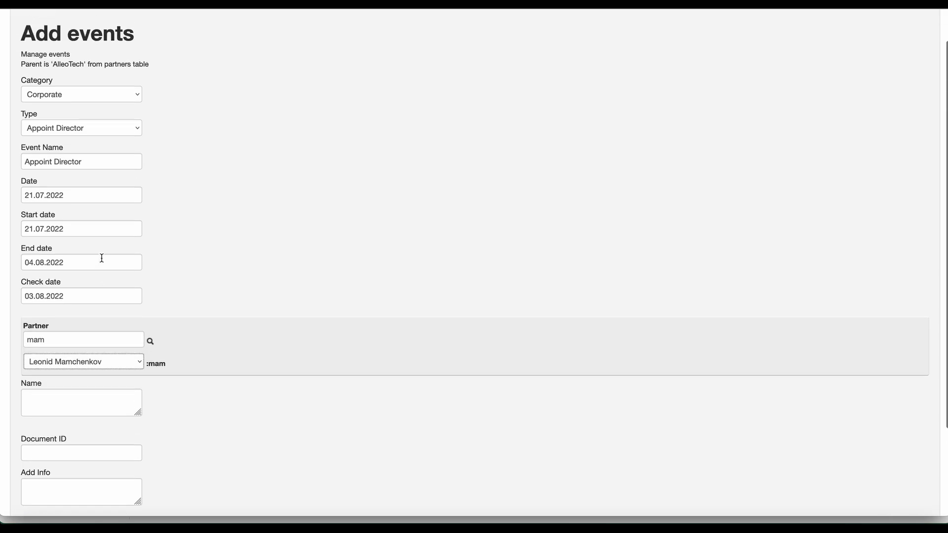
pyautogui.click(78, 196)
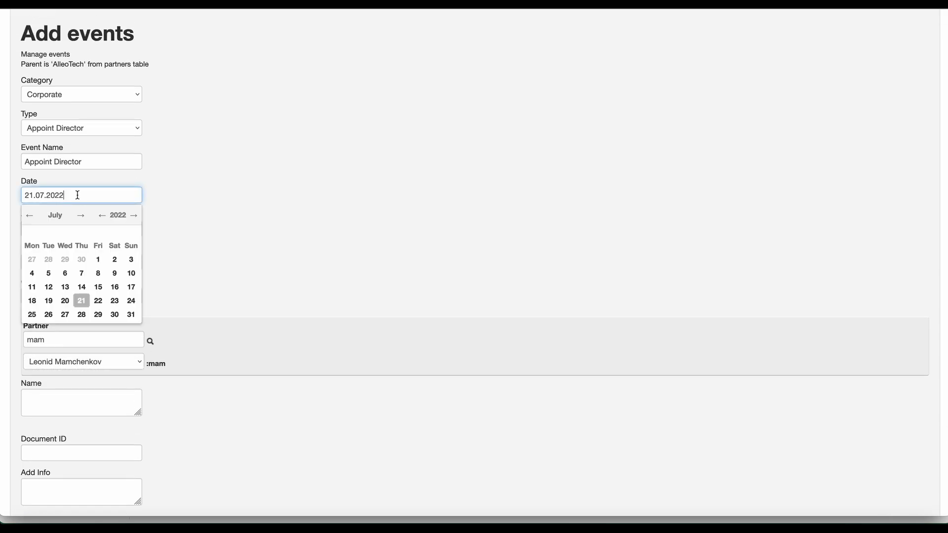
pyautogui.doubleClick(78, 195)
pyautogui.write('01.01.')
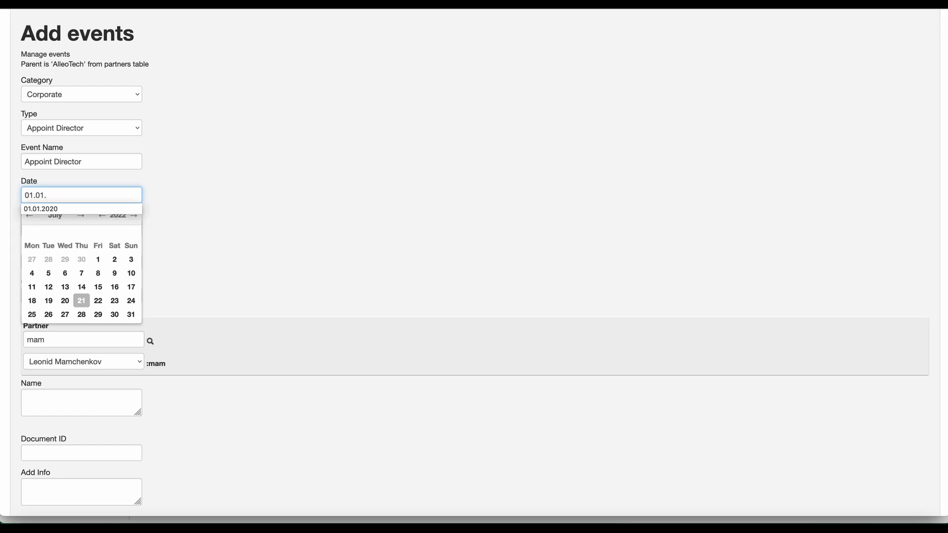
pyautogui.write('2019')
pyautogui.press('Tab')
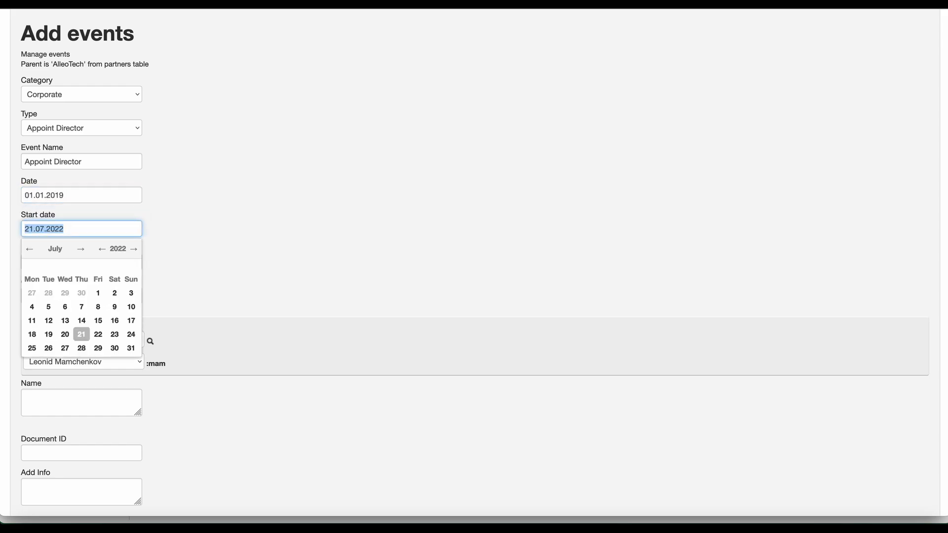
pyautogui.doubleClick(78, 195)
pyautogui.hotkey('ctrl', 'c')
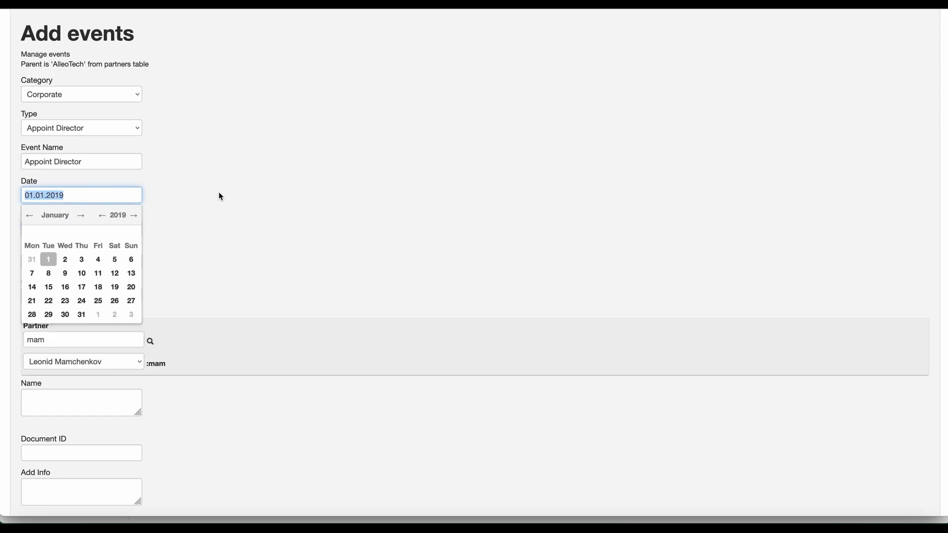
pyautogui.click(220, 197)
pyautogui.doubleClick(93, 225)
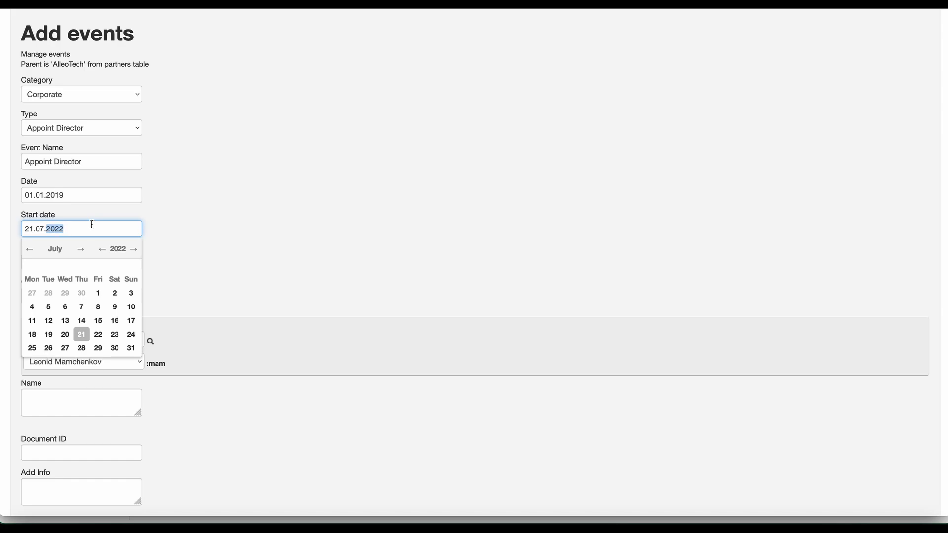
pyautogui.tripleClick(92, 225)
pyautogui.hotkey('ctrl', 'v')
pyautogui.press('Tab')
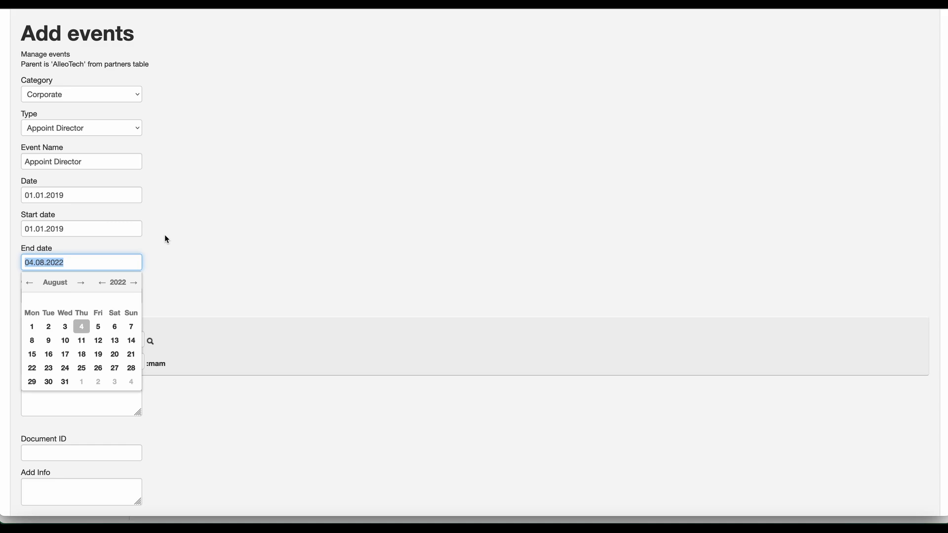
pyautogui.write('01.0')
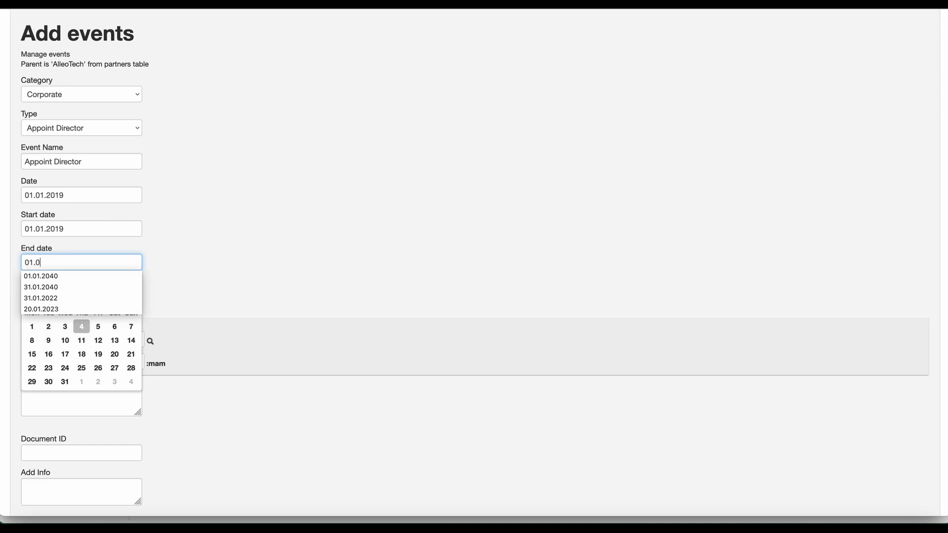
pyautogui.write('1.')
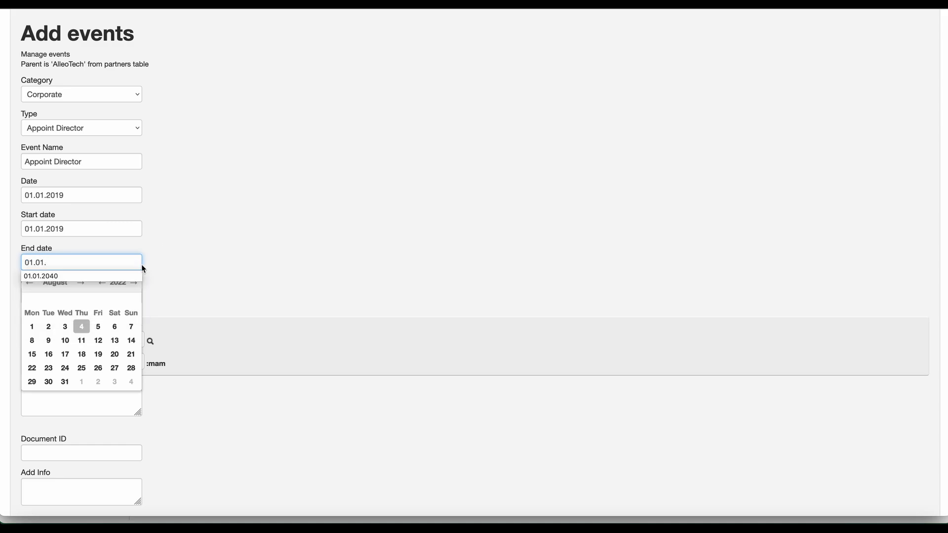
pyautogui.click(105, 277)
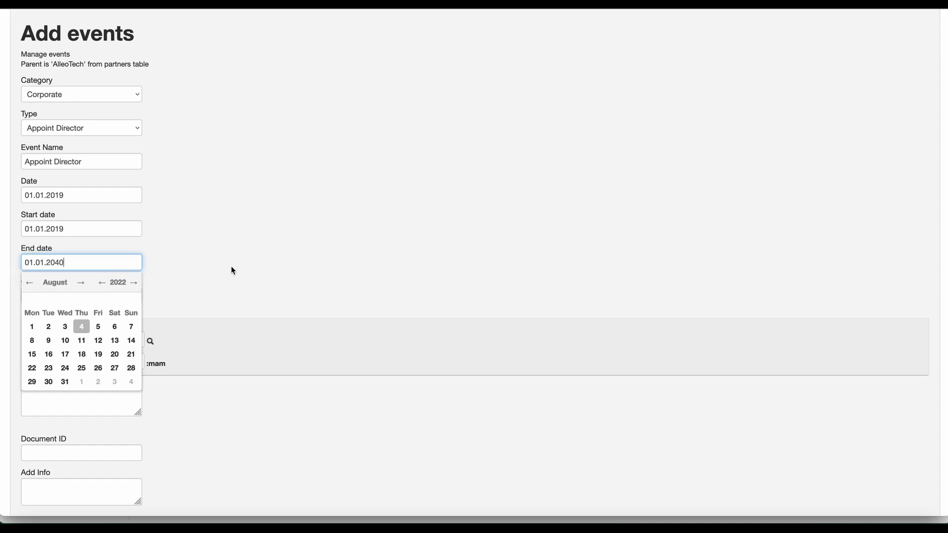
pyautogui.press('Tab')
pyautogui.press('Tab')
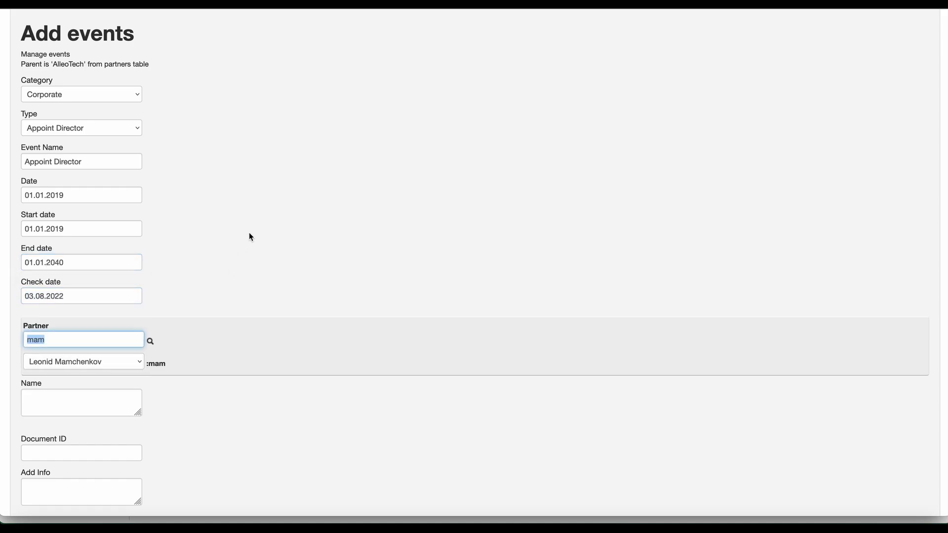
# Tick Complete and Active and save the Appoint Director event.
pyautogui.scroll(-3, 248, 235)
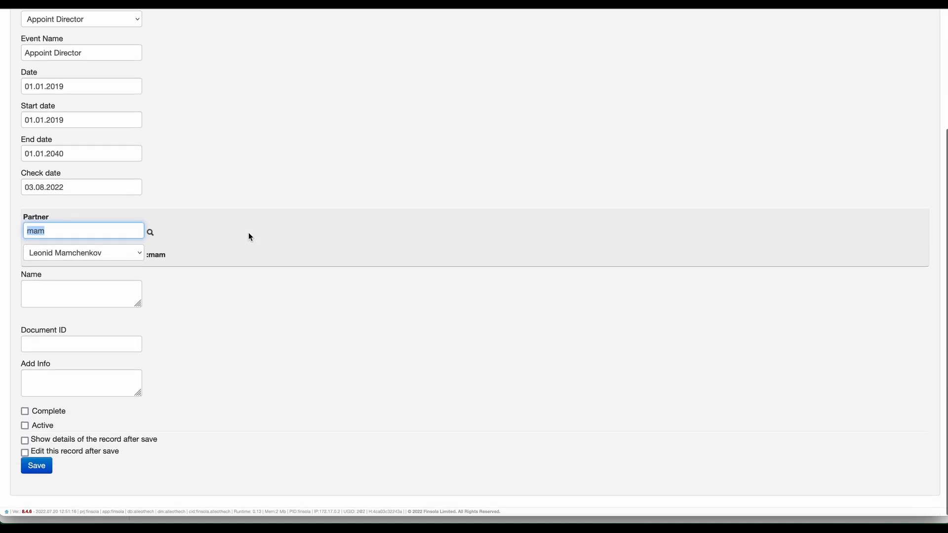
pyautogui.click(25, 412)
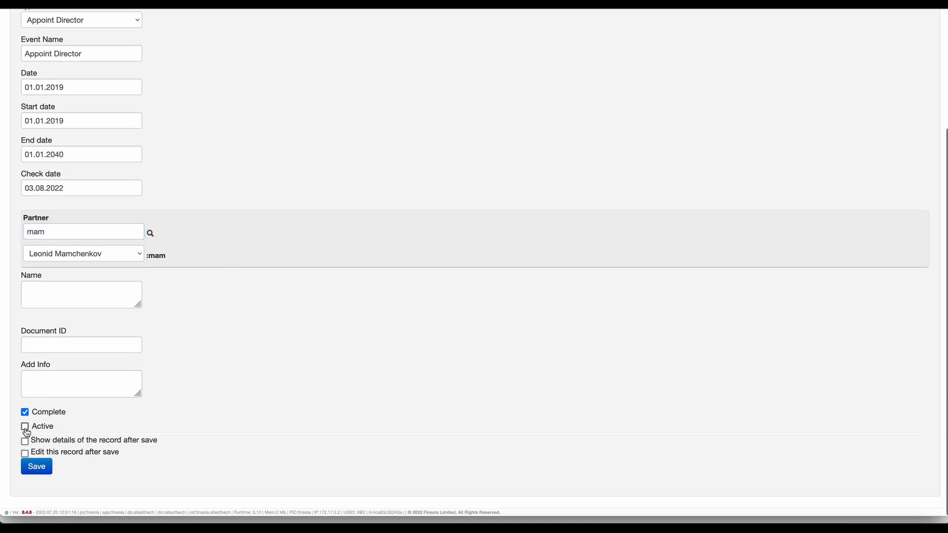
pyautogui.click(25, 428)
pyautogui.click(37, 467)
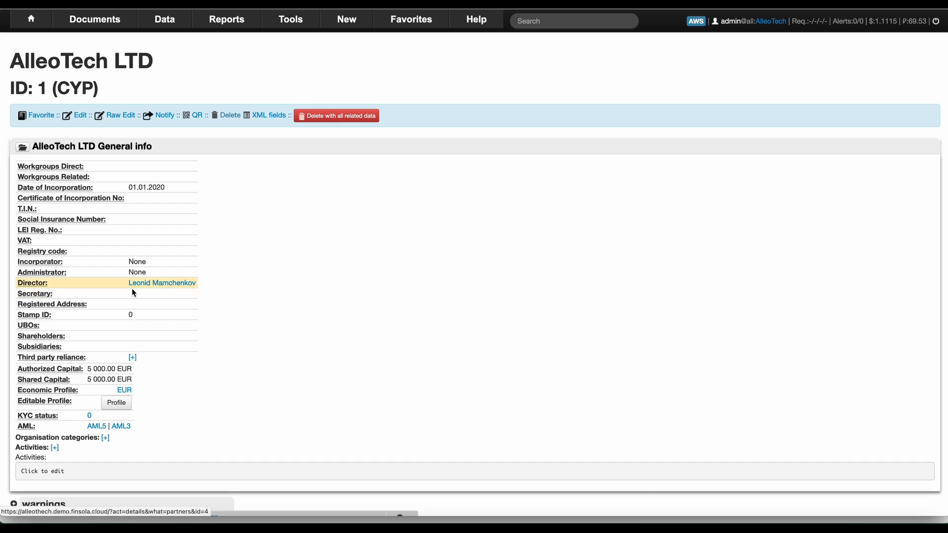
# Check the Events All, Inc. and Capital lists, then add a new event from Events Inc.
pyautogui.scroll(-8, 136, 297)
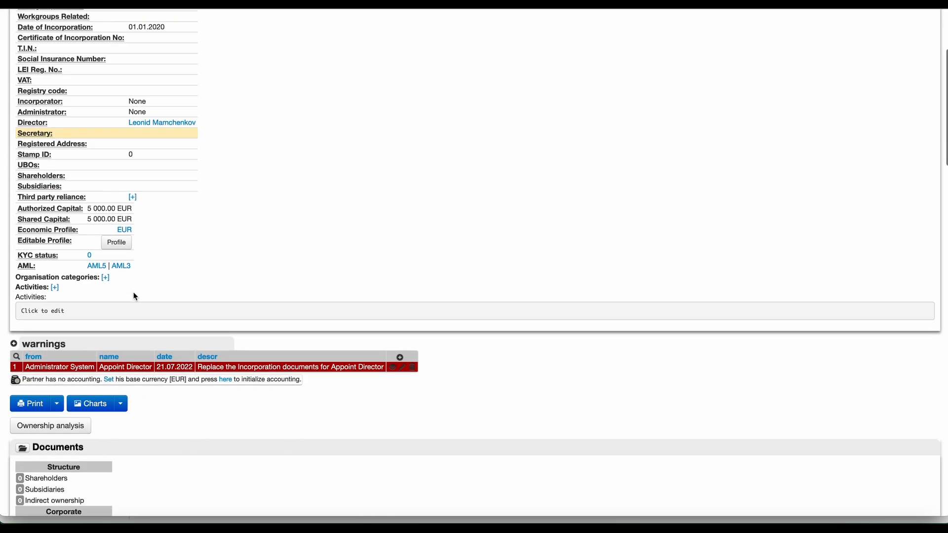
pyautogui.scroll(-10, 136, 297)
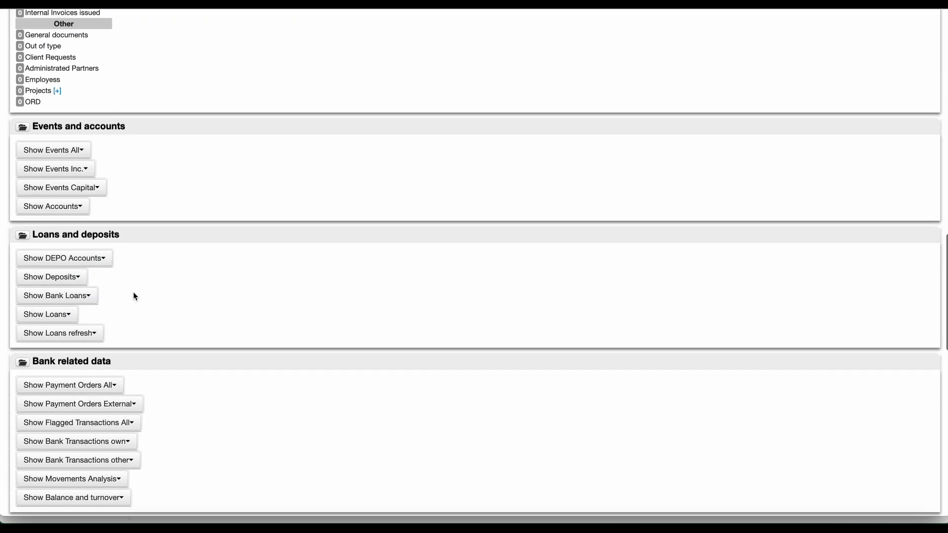
pyautogui.click(73, 151)
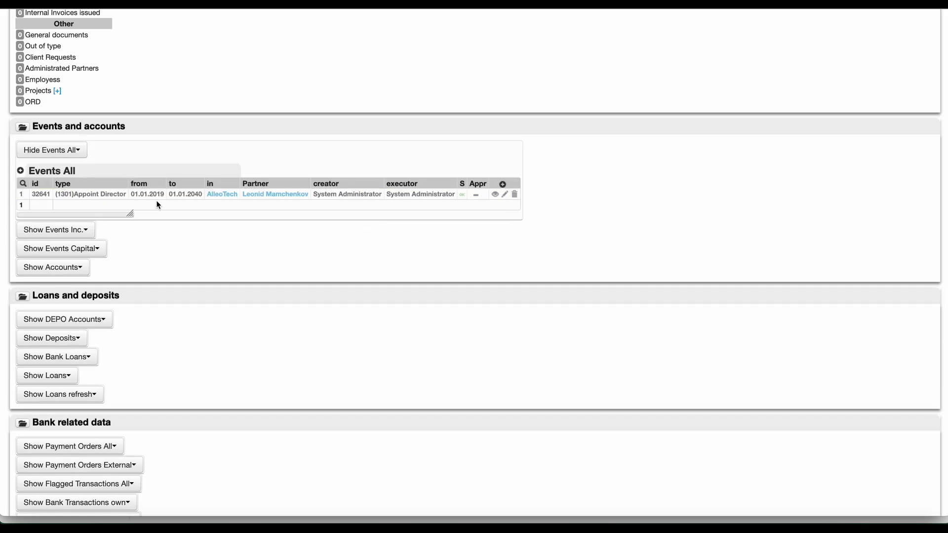
pyautogui.click(71, 230)
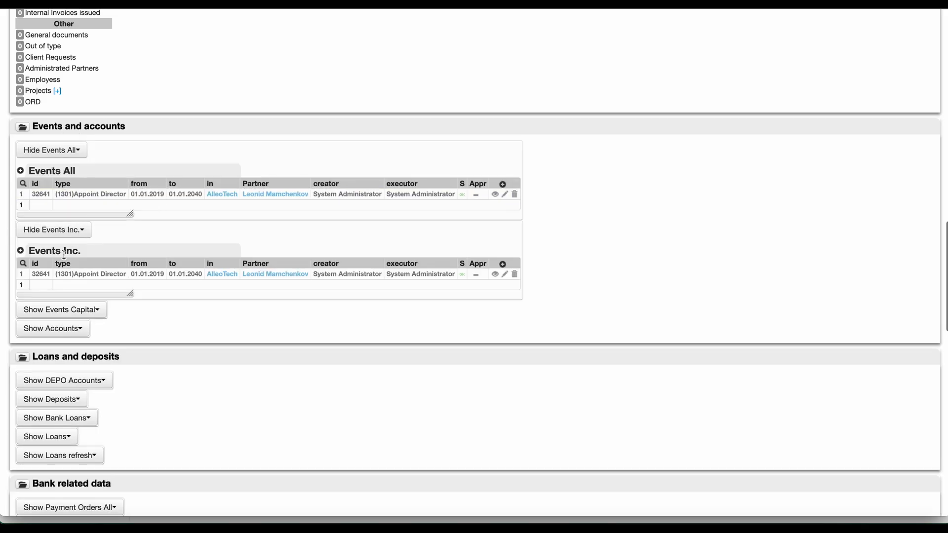
pyautogui.moveTo(121, 285)
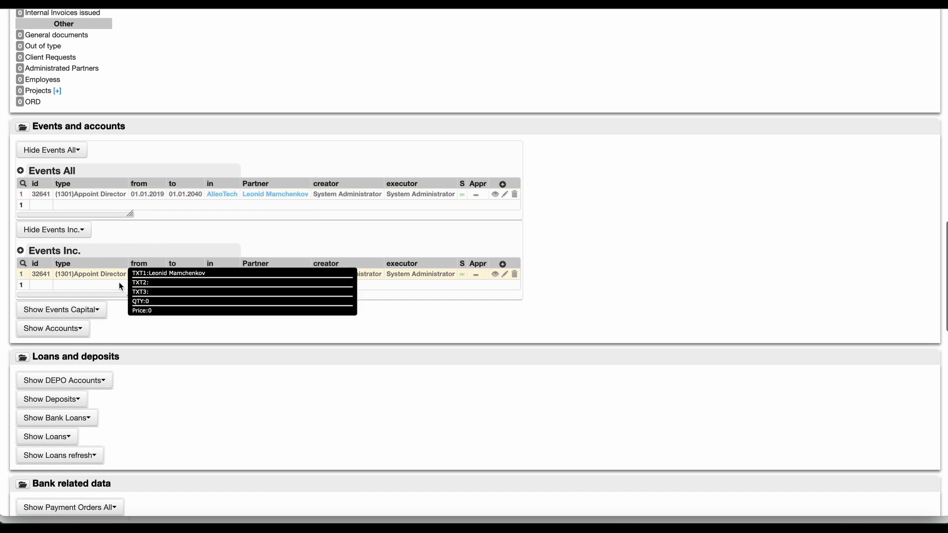
pyautogui.click(96, 311)
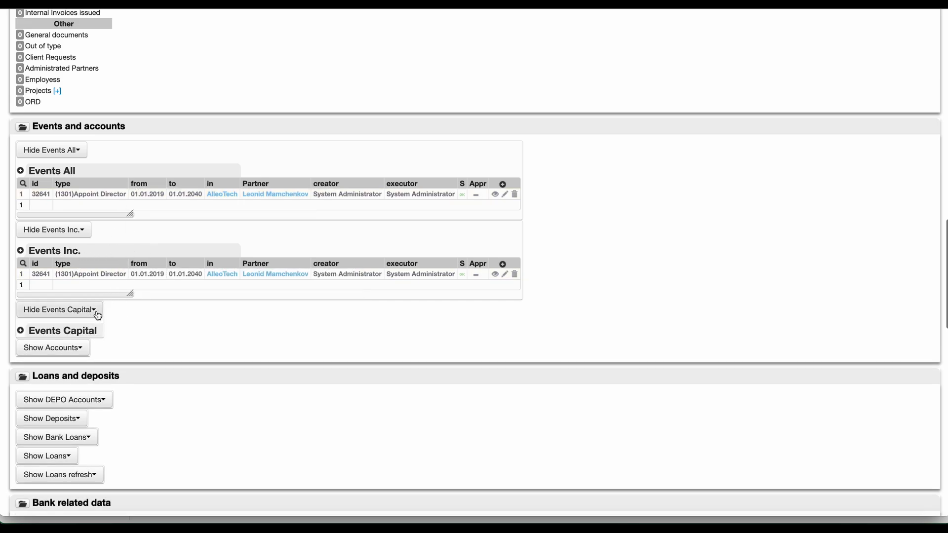
pyautogui.click(97, 315)
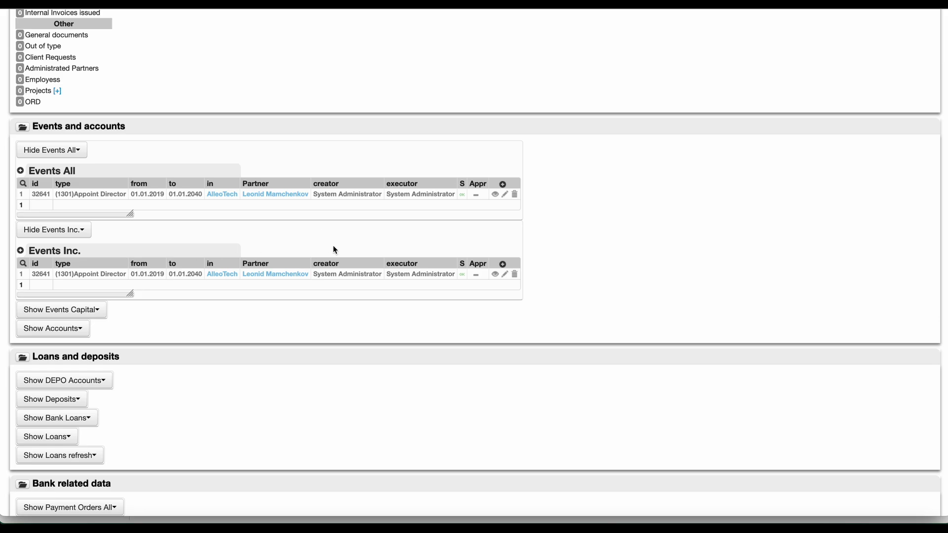
pyautogui.click(22, 252)
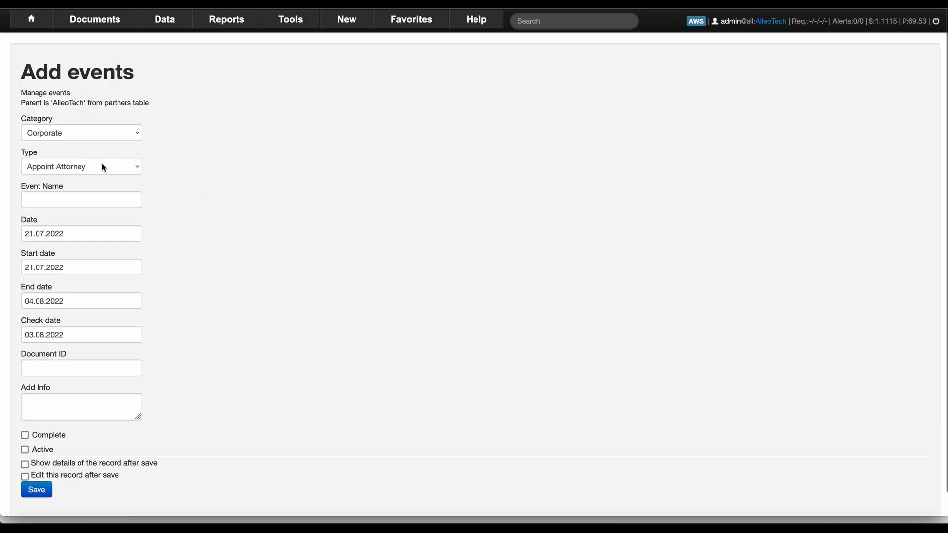
# Set the event type to Appoint Secretary, running 01.01.2019 to 01.01.2040.
pyautogui.click(102, 167)
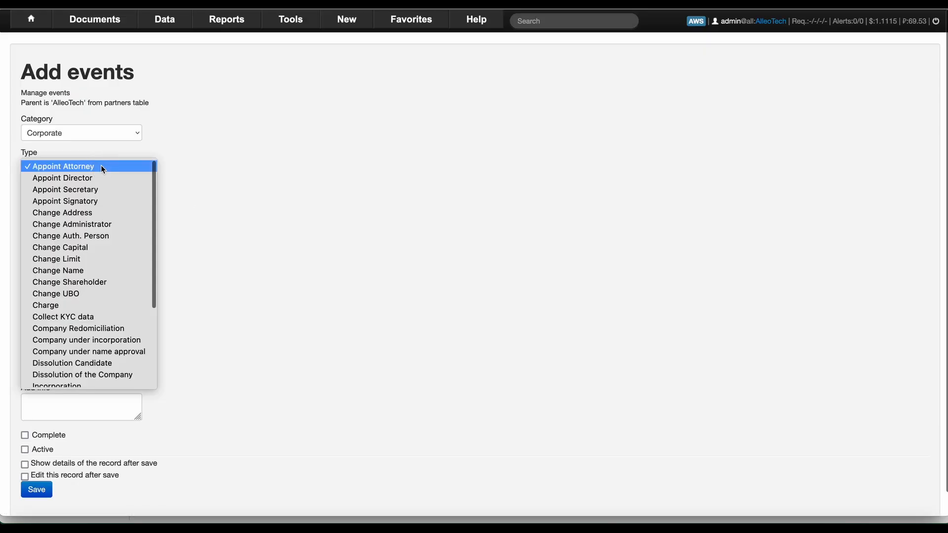
pyautogui.click(103, 193)
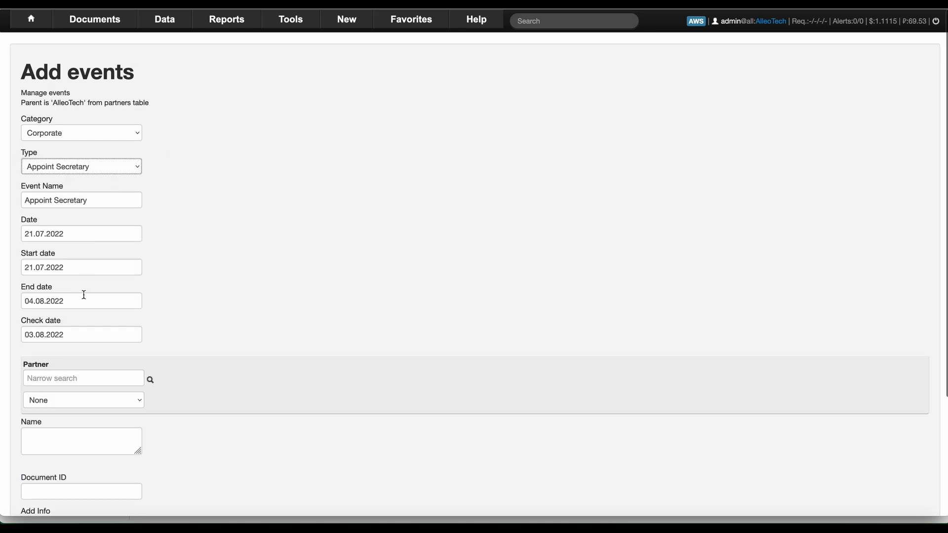
pyautogui.tripleClick(74, 267)
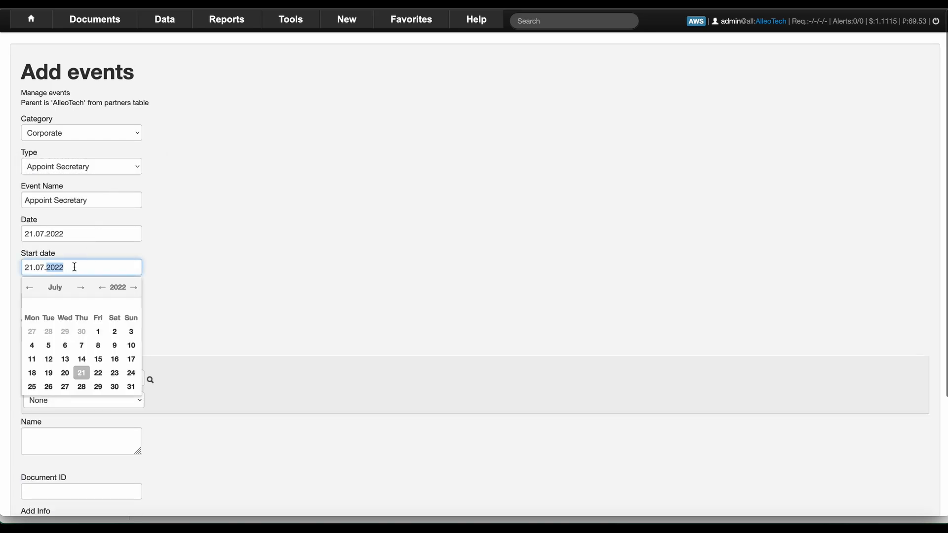
pyautogui.press('super+v')
pyautogui.press('Tab')
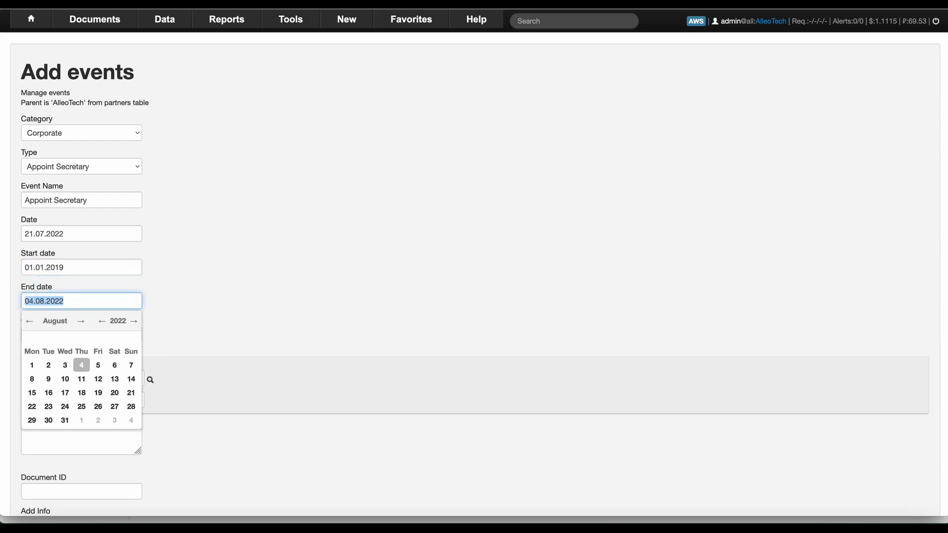
pyautogui.write('01.01')
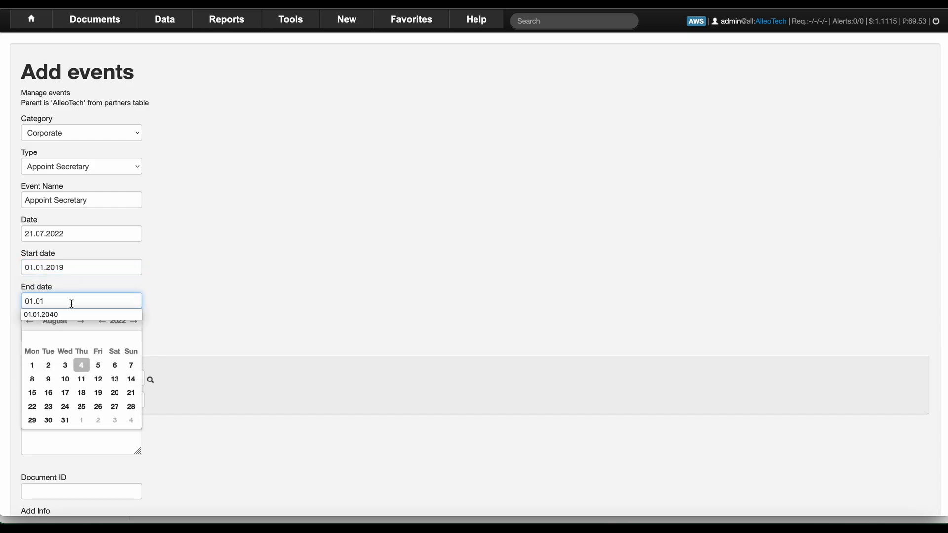
pyautogui.click(72, 314)
# Choose the secretary partner by surname search, tick Complete and Active, and save.
pyautogui.press('Tab')
pyautogui.press('Tab')
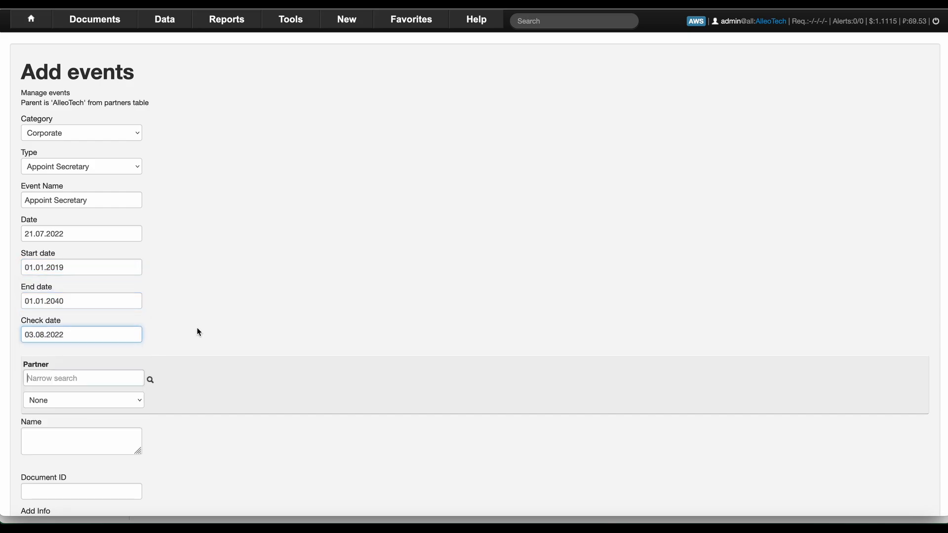
pyautogui.write('mam')
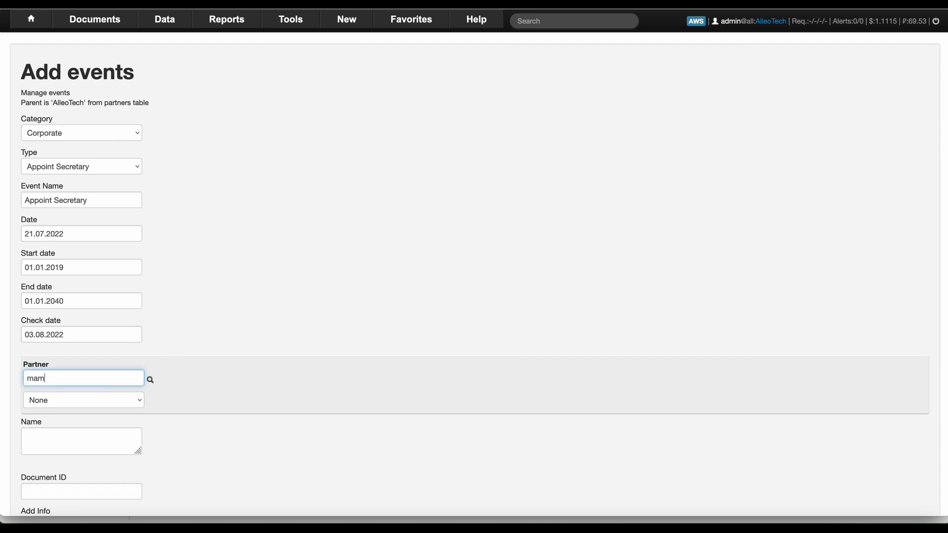
pyautogui.press('Tab')
pyautogui.click(125, 404)
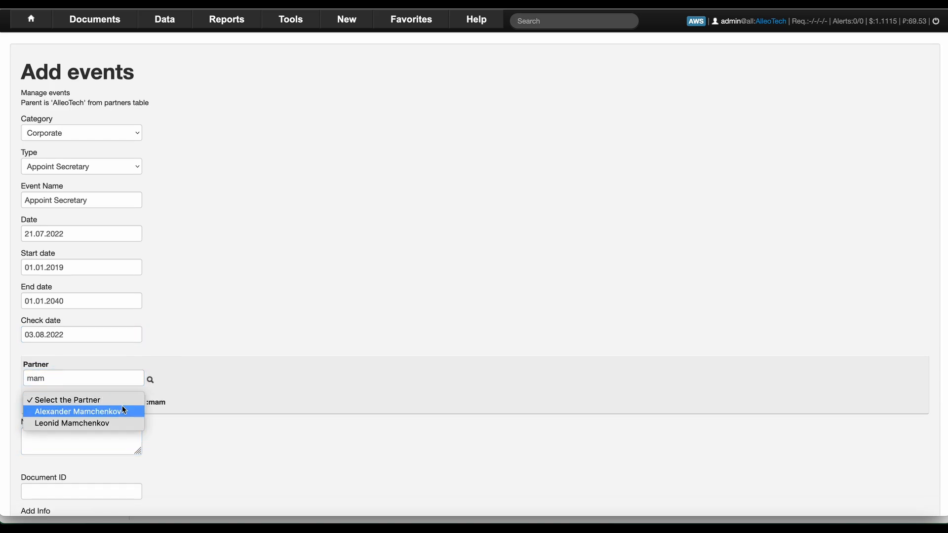
pyautogui.click(120, 413)
pyautogui.scroll(-3, 149, 304)
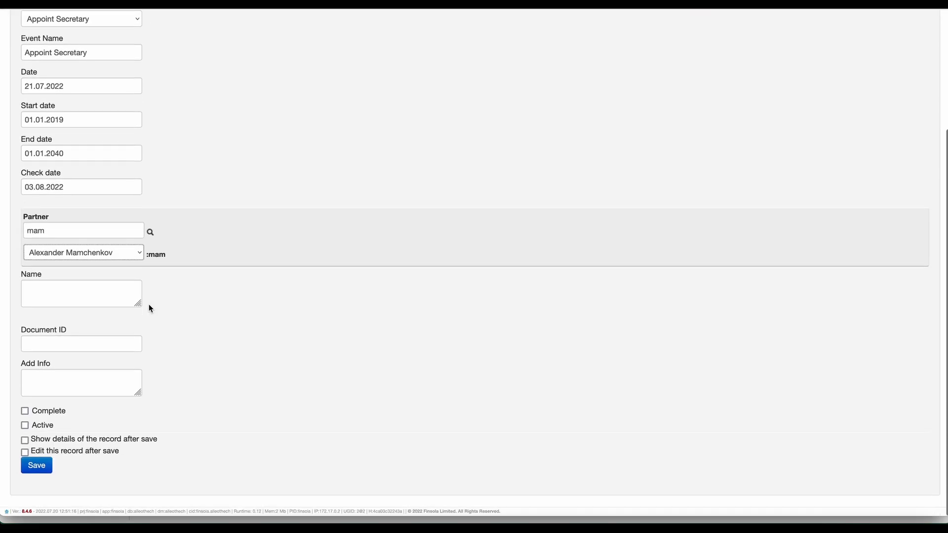
pyautogui.click(25, 412)
pyautogui.click(25, 426)
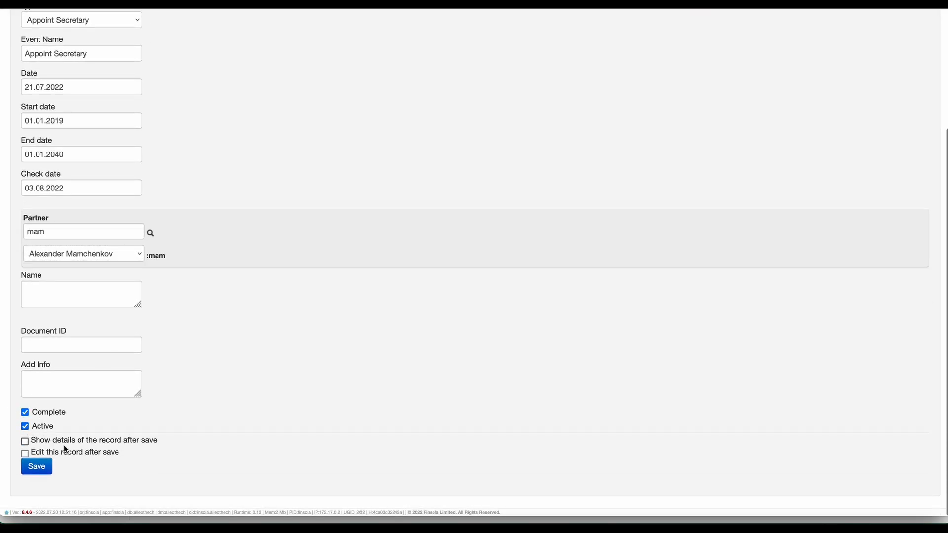
pyautogui.click(36, 467)
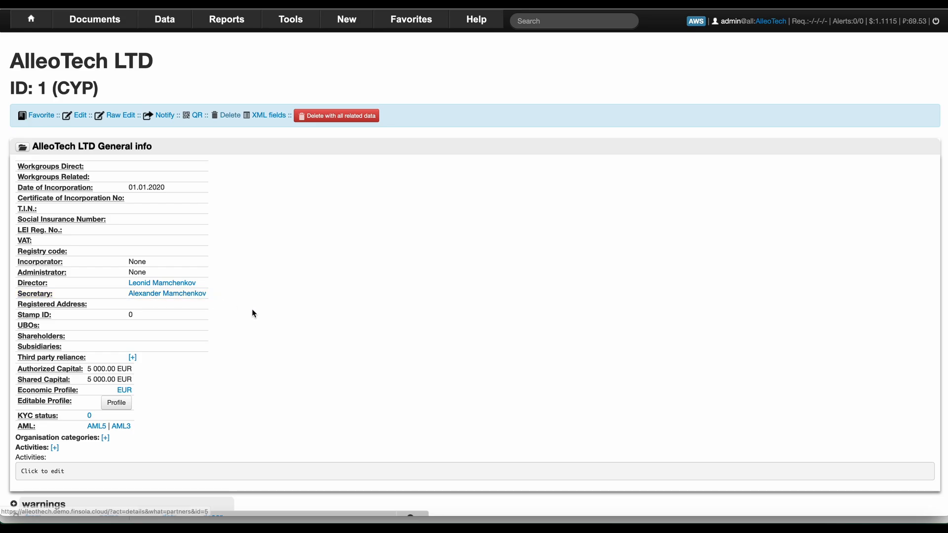
pyautogui.scroll(-6, 252, 312)
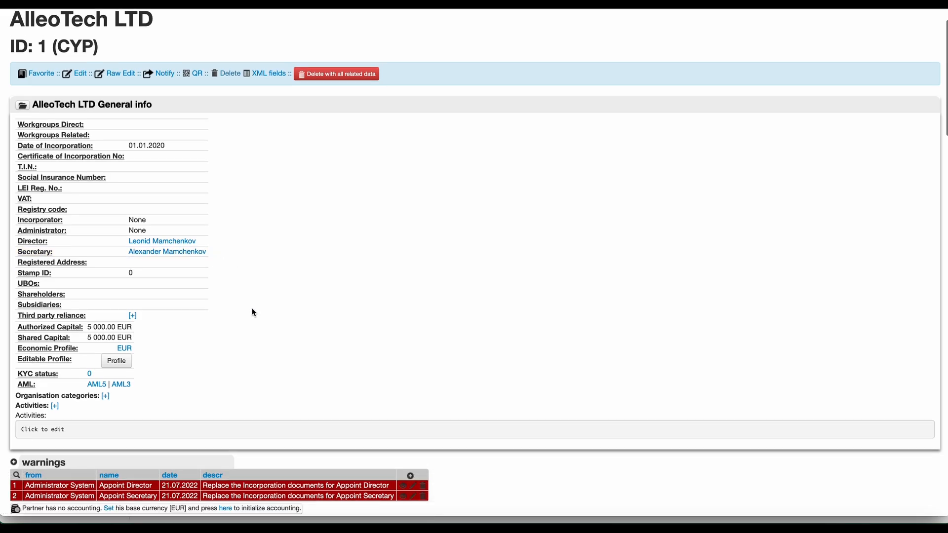
pyautogui.scroll(5, 252, 312)
pyautogui.scroll(-6, 253, 312)
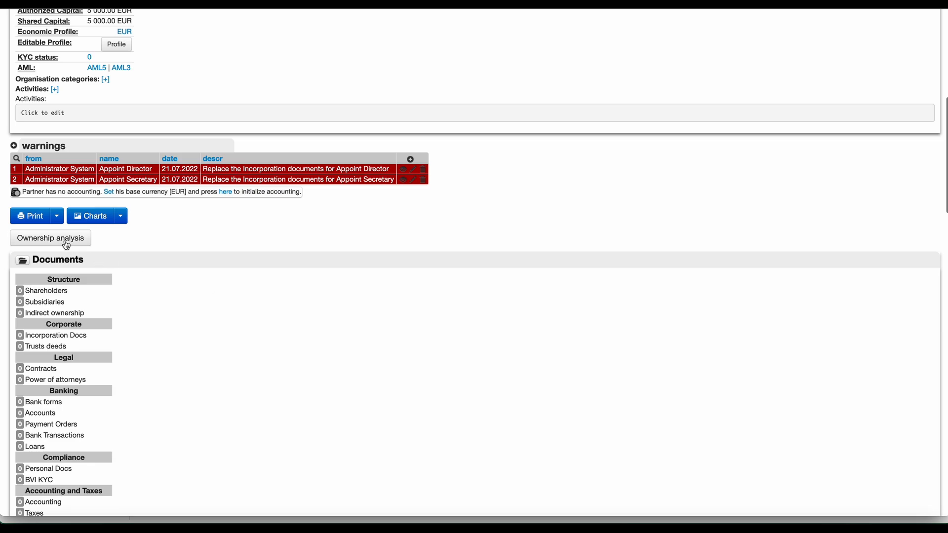
pyautogui.click(122, 220)
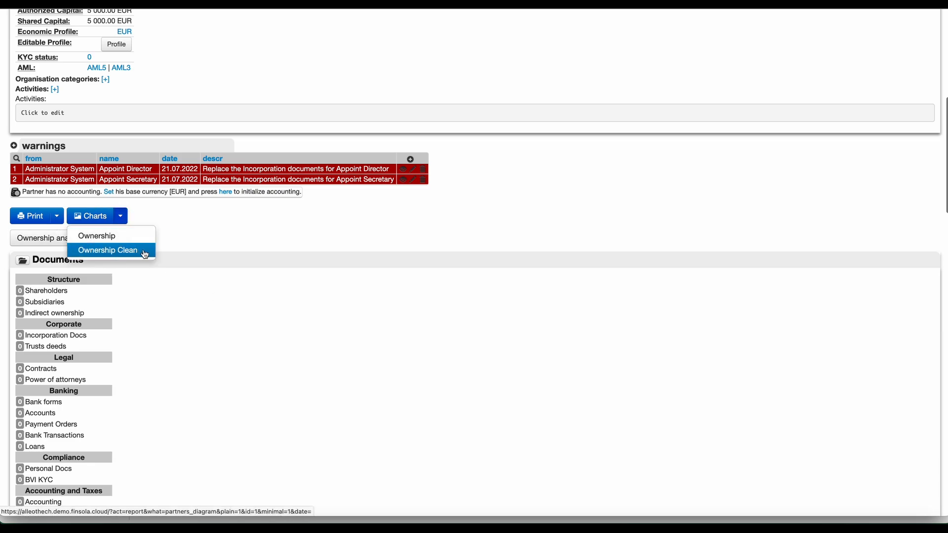
pyautogui.click(127, 242)
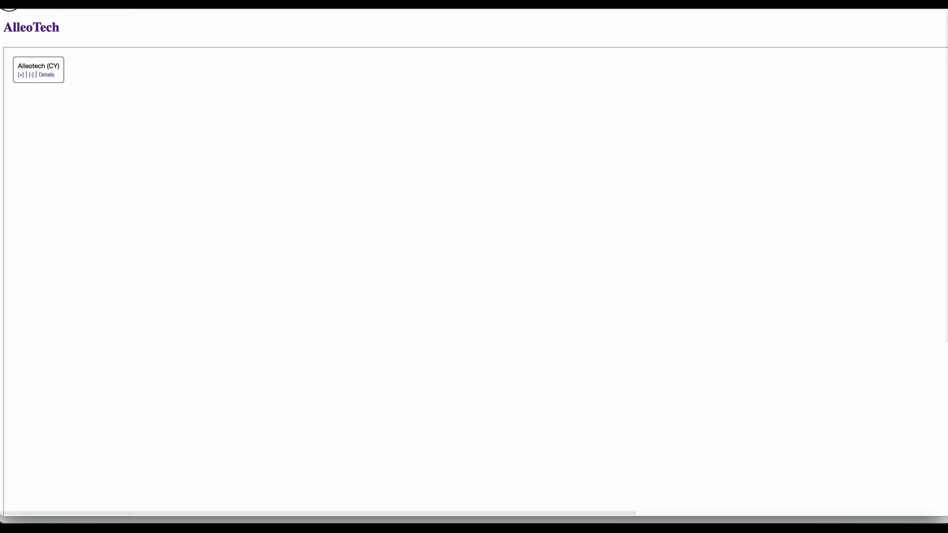
pyautogui.click(9, 5)
pyautogui.scroll(2, 176, 282)
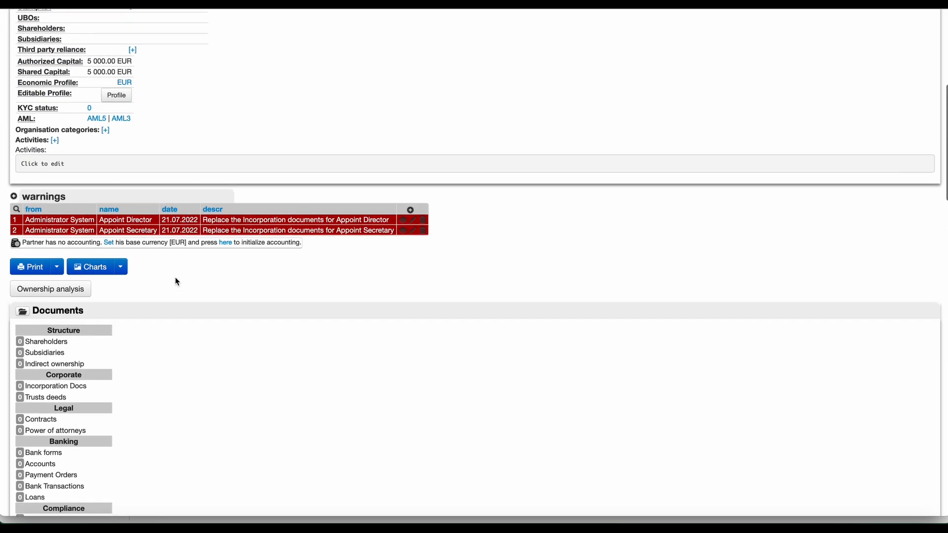
pyautogui.scroll(4, 177, 282)
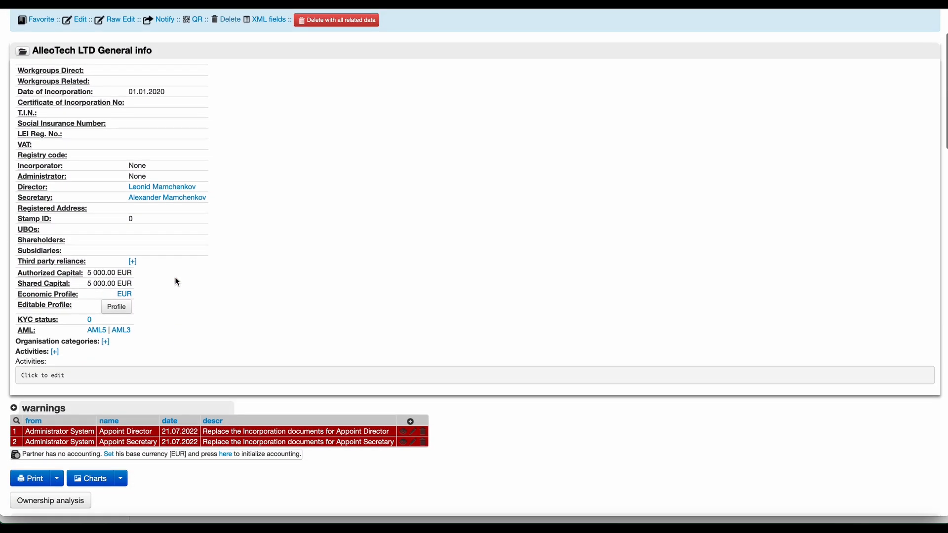
pyautogui.scroll(1, 176, 282)
pyautogui.scroll(-7, 177, 282)
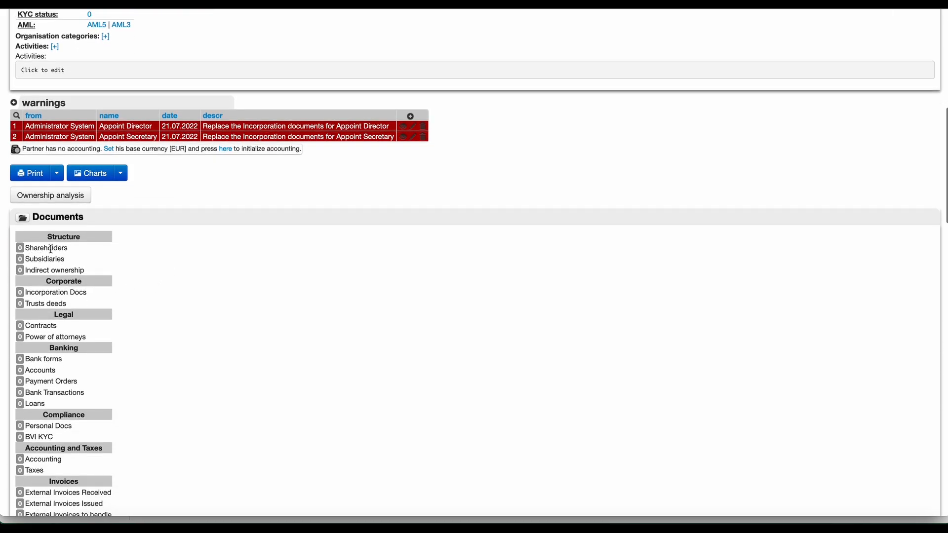
# Add a new AlleoTech ownership record for the director with 60% and 600 shares.
pyautogui.click(20, 249)
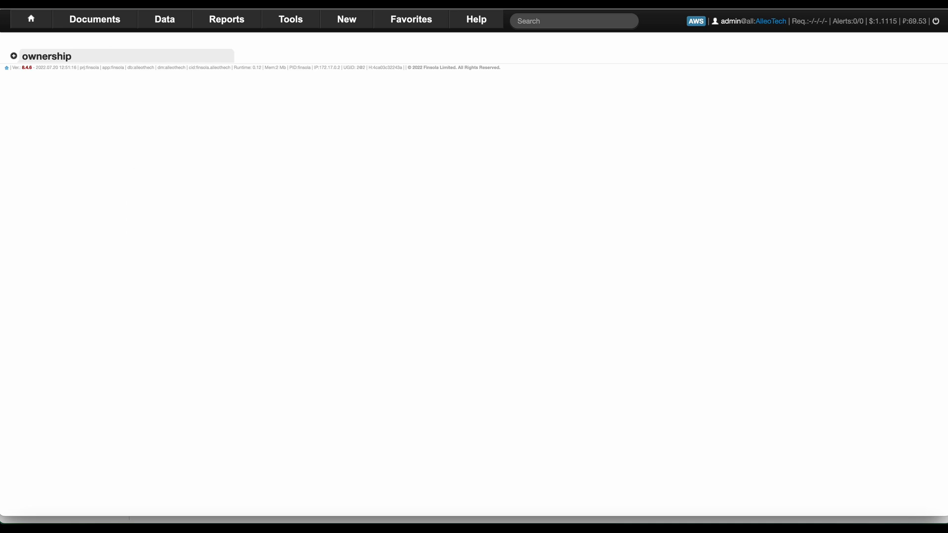
pyautogui.click(15, 58)
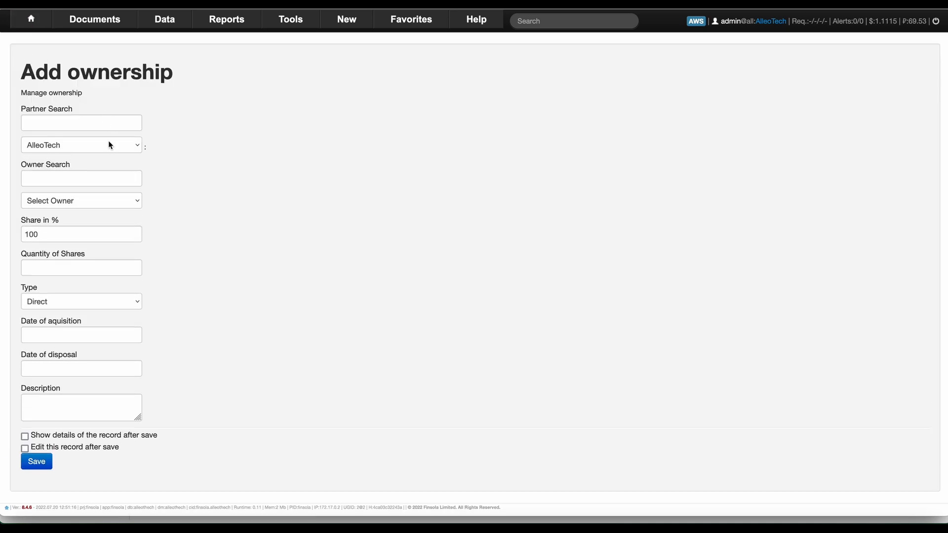
pyautogui.click(48, 181)
pyautogui.write('mam')
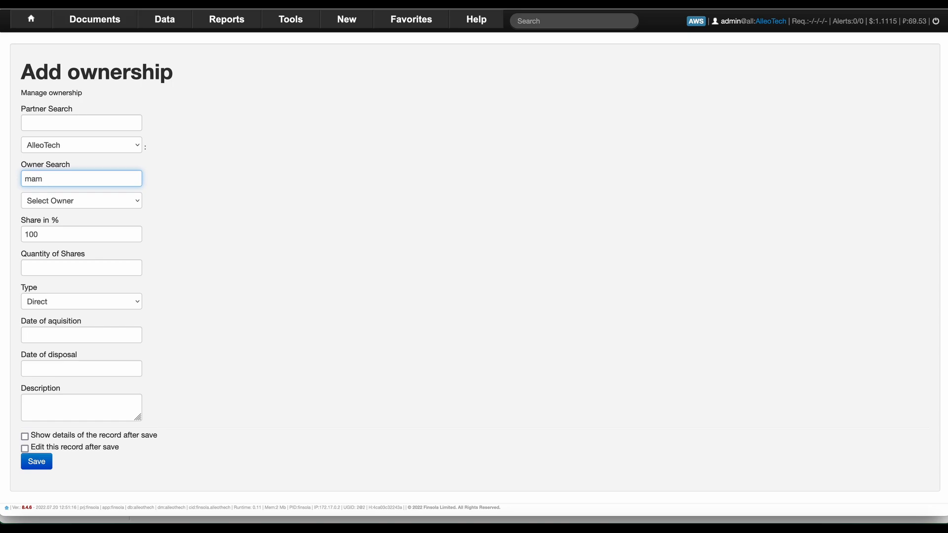
pyautogui.press('Tab')
pyautogui.click(65, 201)
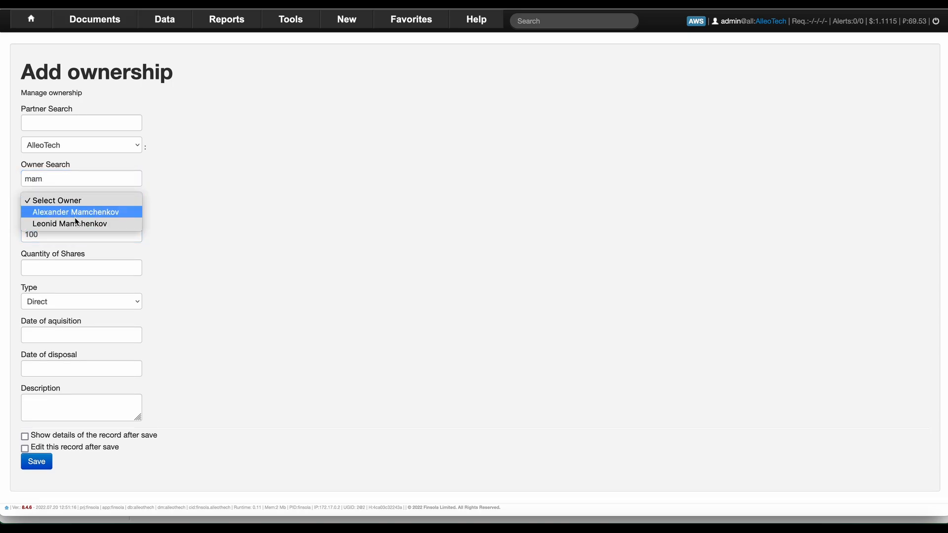
pyautogui.click(75, 222)
pyautogui.press('Tab')
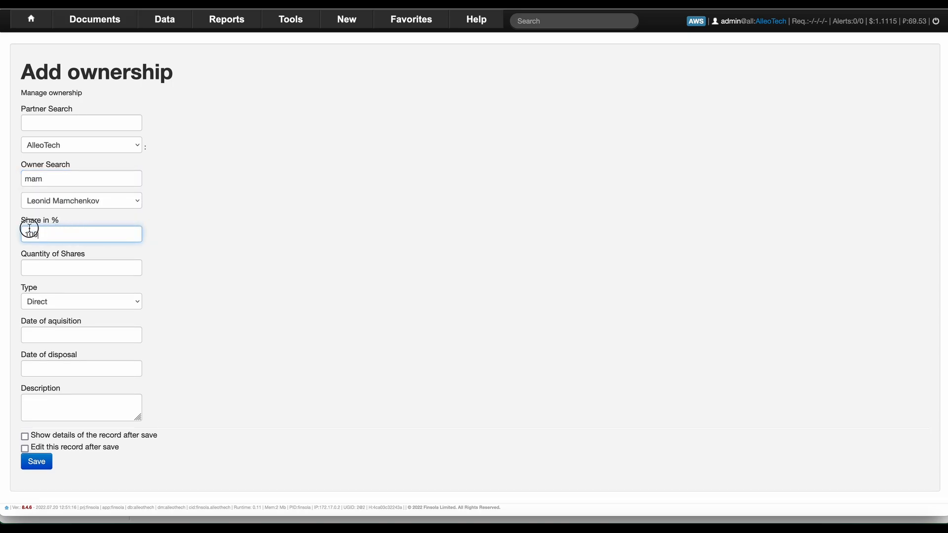
pyautogui.write('60')
pyautogui.press('Tab')
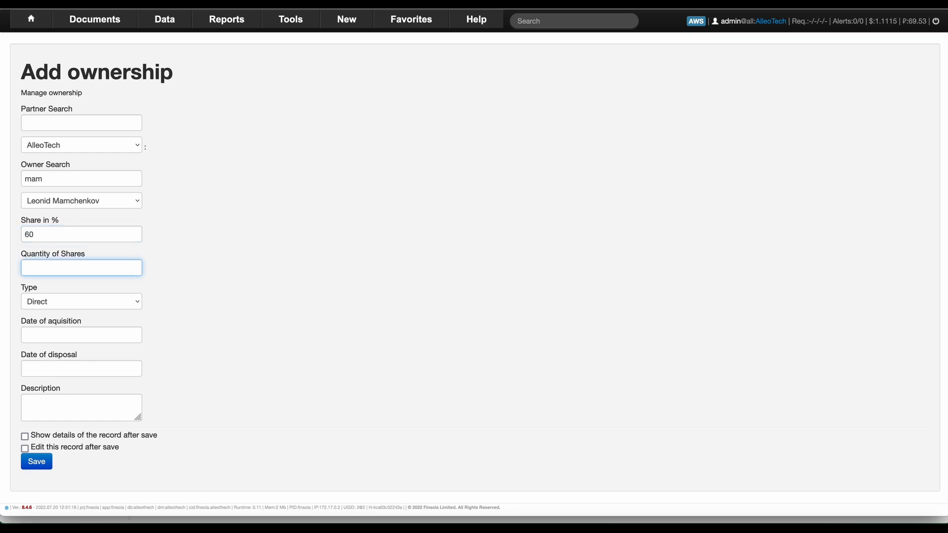
pyautogui.write('600')
pyautogui.press('Tab')
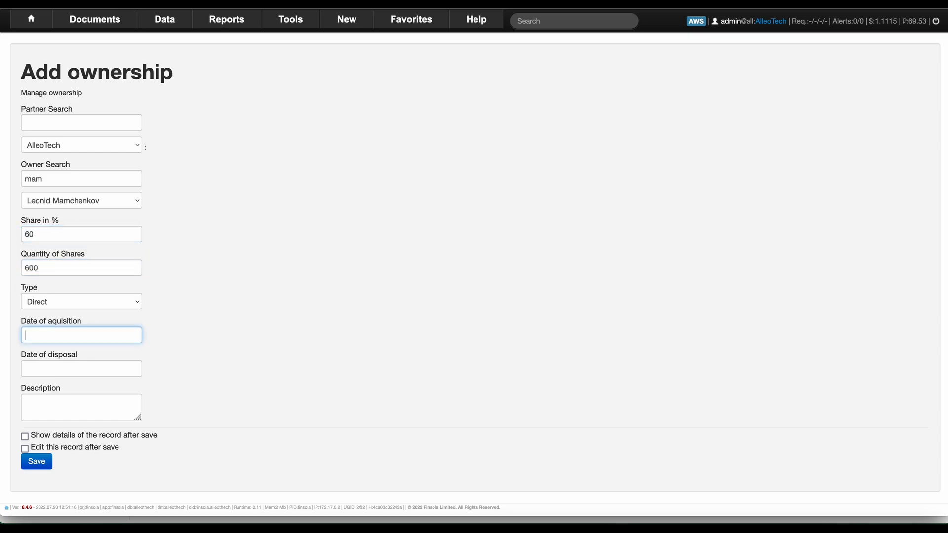
# Keep the ownership type Direct, date it 01.01.2019 to 01.01.2040, and save it.
pyautogui.click(45, 301)
pyautogui.click(44, 301)
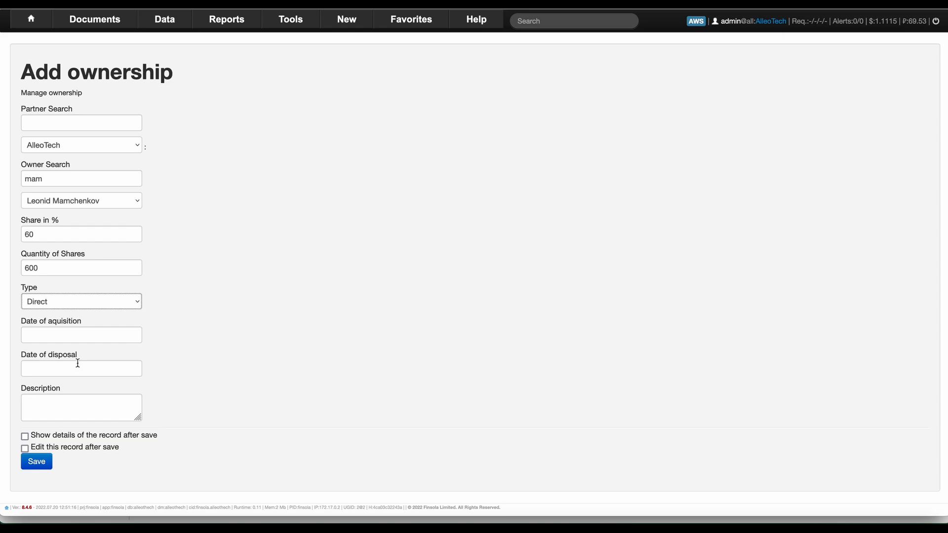
pyautogui.click(68, 334)
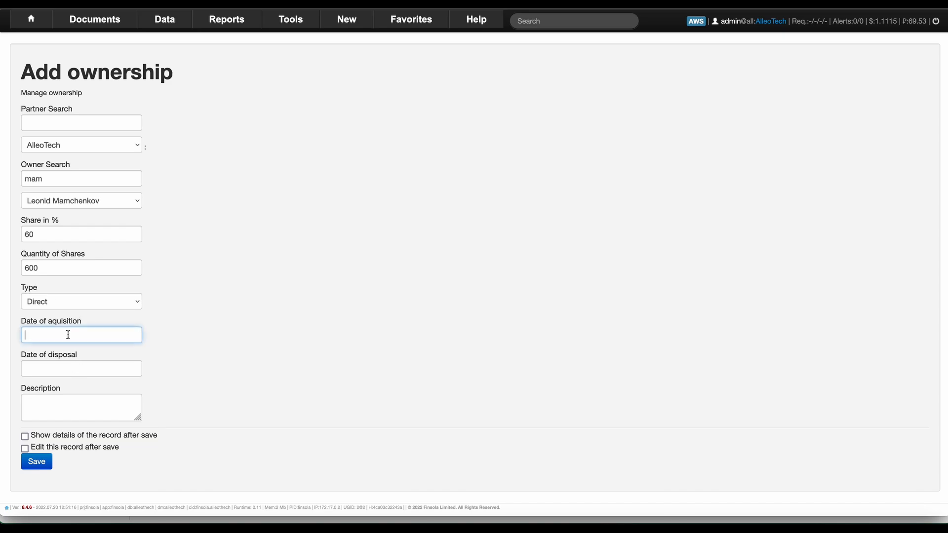
pyautogui.write('01.01.2019')
pyautogui.click(65, 369)
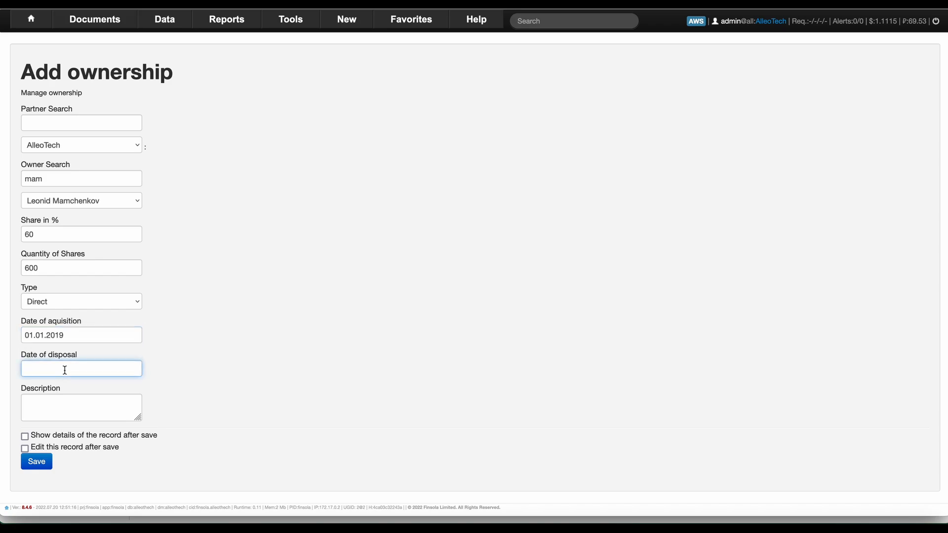
pyautogui.write('01.01.2040')
pyautogui.press('Tab')
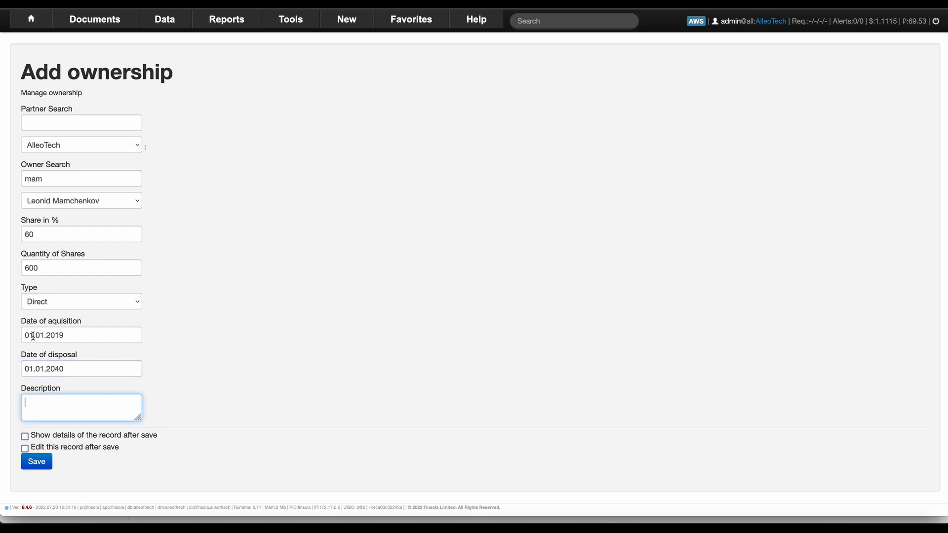
pyautogui.moveTo(25, 336); pyautogui.dragTo(63, 334)
pyautogui.click(70, 369)
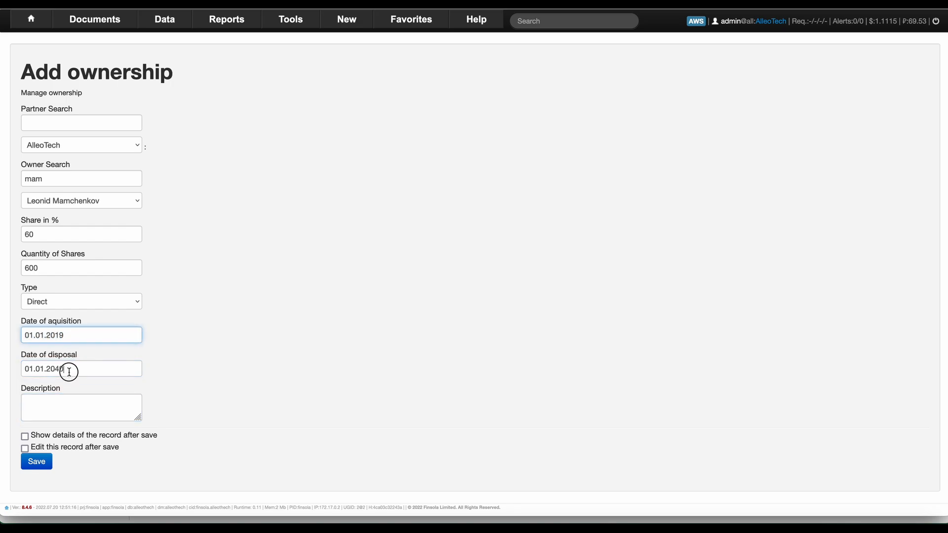
pyautogui.moveTo(70, 369); pyautogui.dragTo(18, 369)
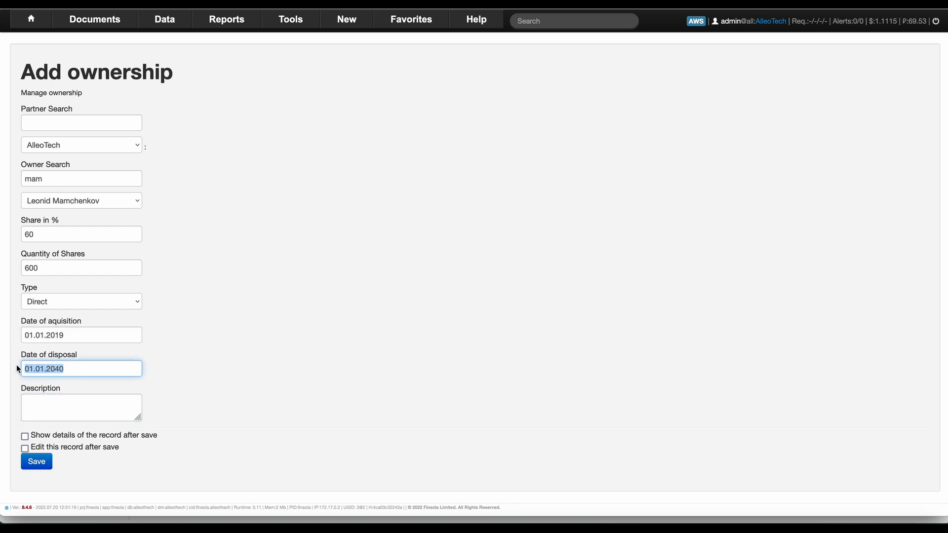
pyautogui.click(65, 369)
pyautogui.moveTo(35, 369); pyautogui.dragTo(65, 369)
pyautogui.click(66, 370)
pyautogui.click(43, 459)
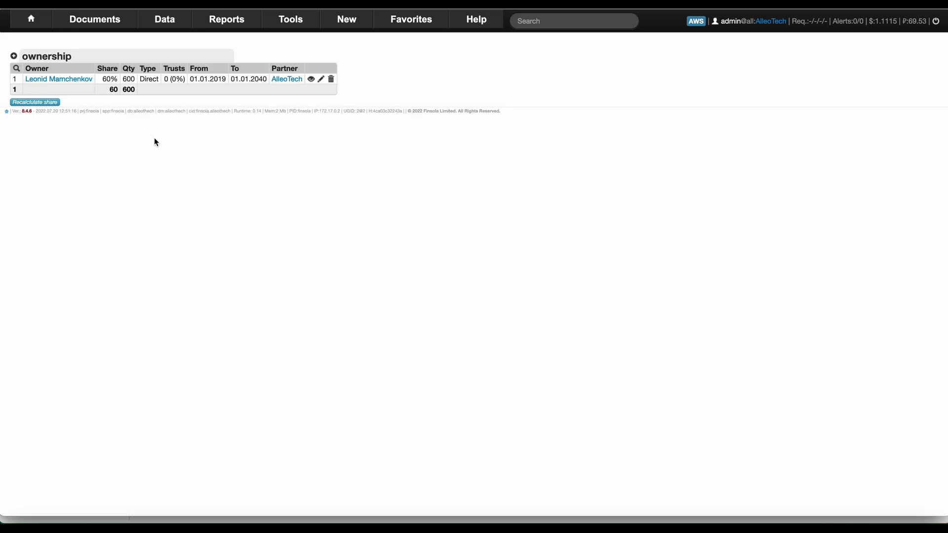
pyautogui.click(287, 79)
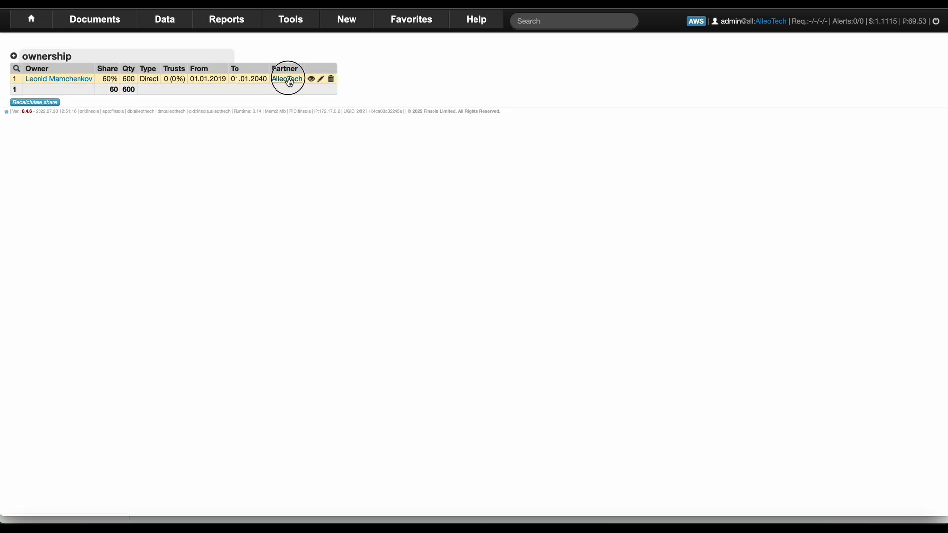
pyautogui.scroll(-7, 334, 189)
pyautogui.scroll(-1, 334, 188)
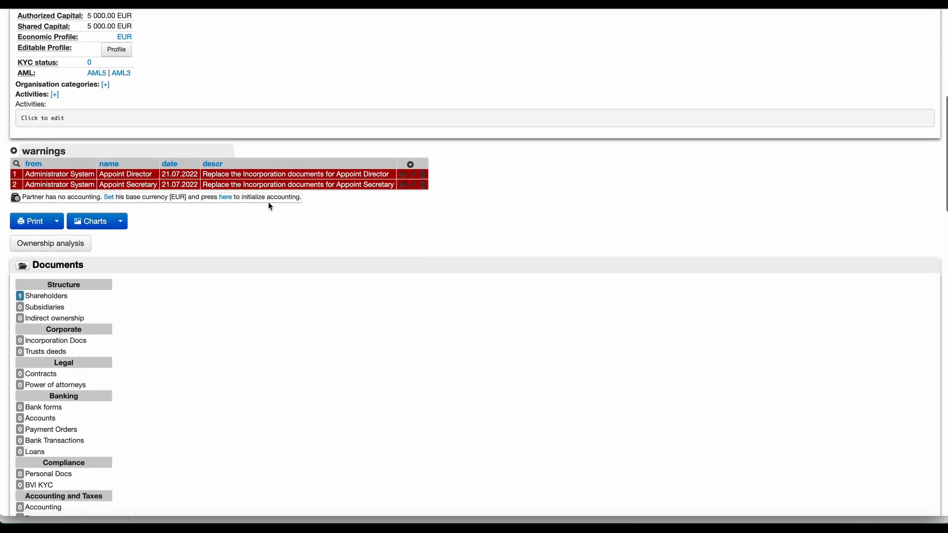
pyautogui.click(121, 221)
pyautogui.click(128, 243)
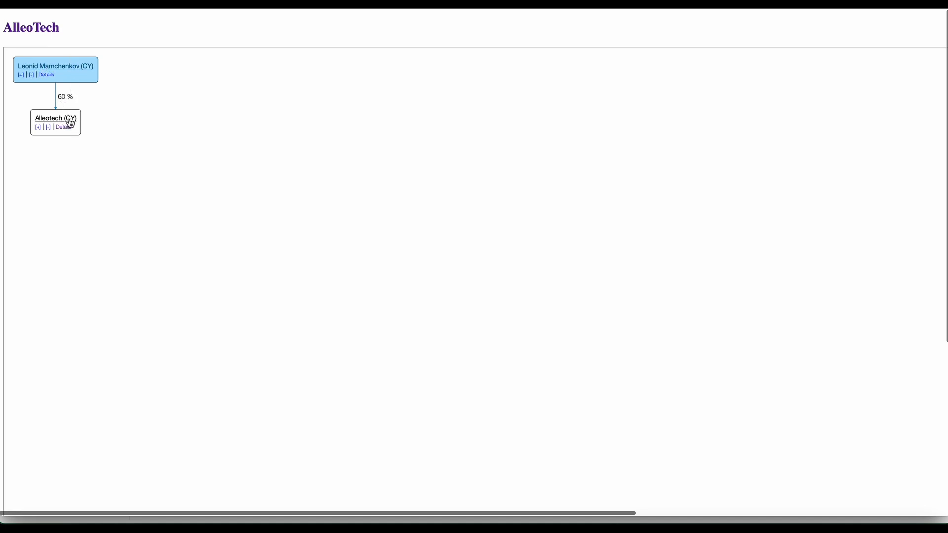
pyautogui.click(13, 4)
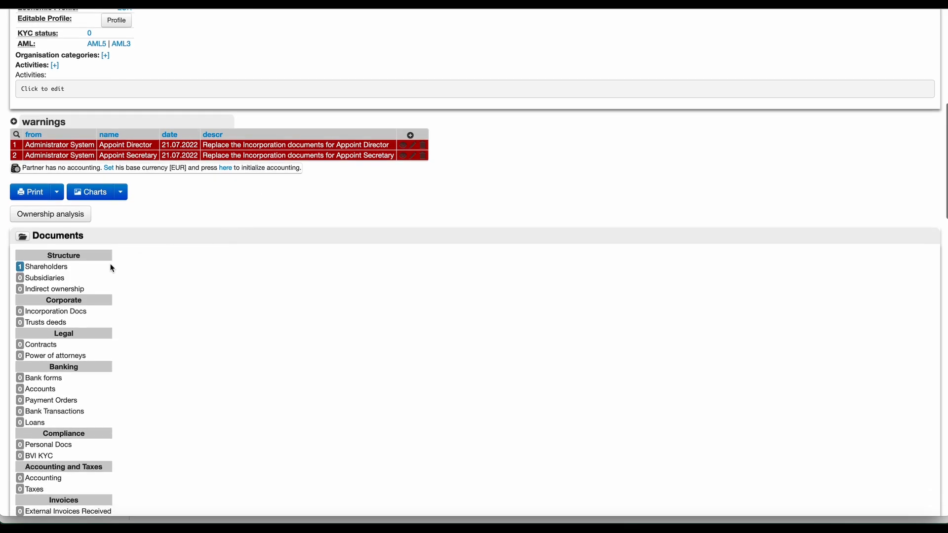
pyautogui.click(32, 267)
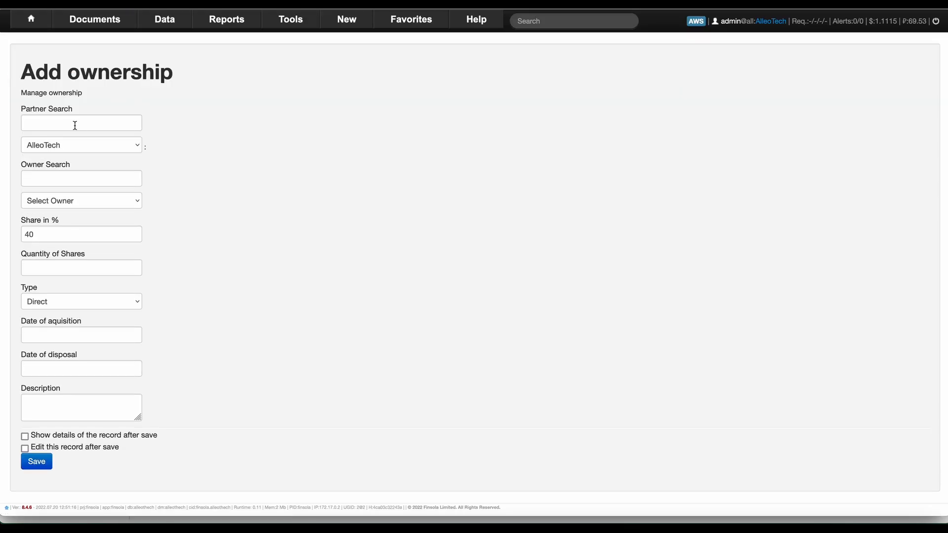
# Add the secretary as a second owner with 40% and 400 shares.
pyautogui.click(75, 125)
pyautogui.click(71, 174)
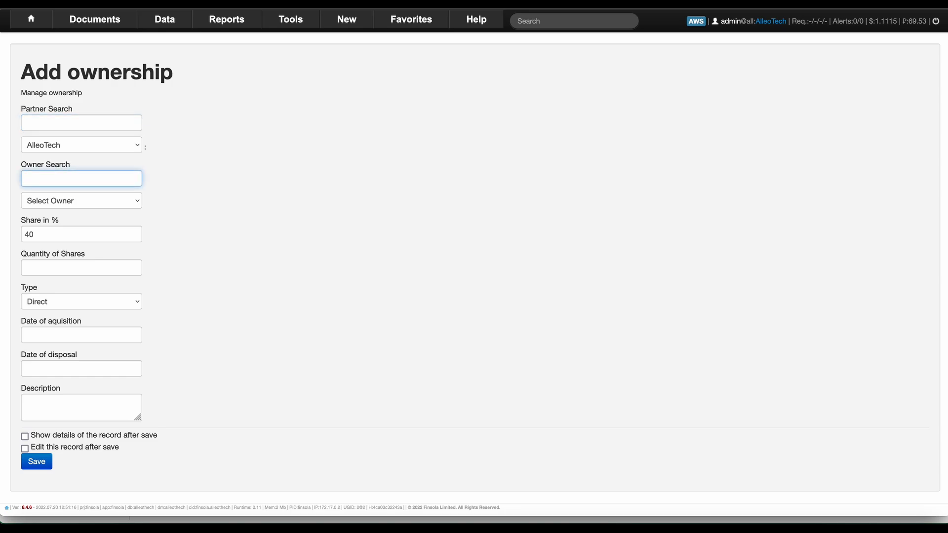
pyautogui.write('mam')
pyautogui.press('Tab')
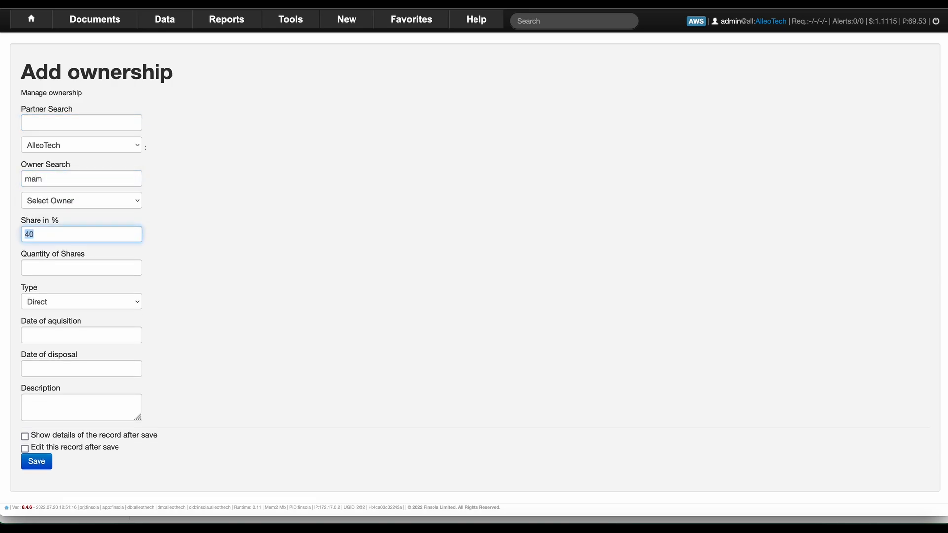
pyautogui.click(75, 202)
pyautogui.click(76, 215)
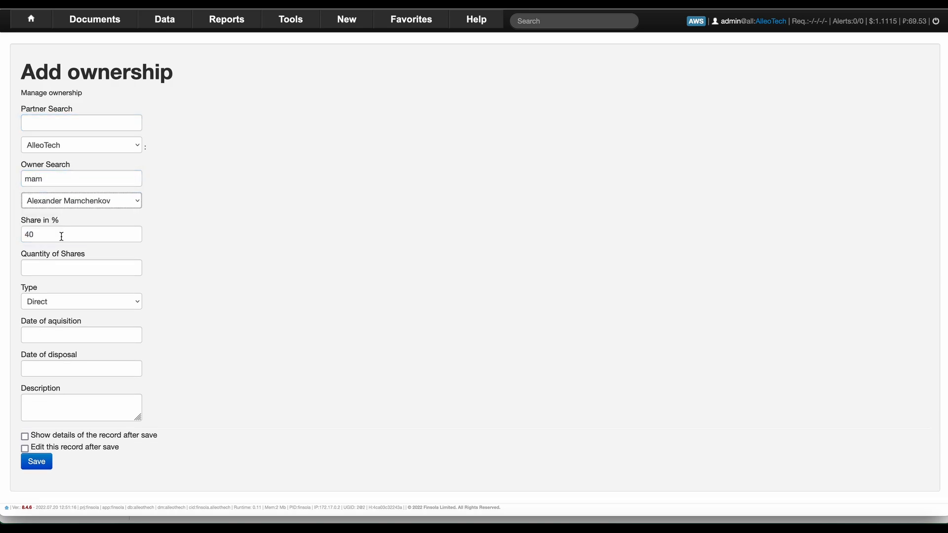
pyautogui.moveTo(40, 235); pyautogui.dragTo(21, 233)
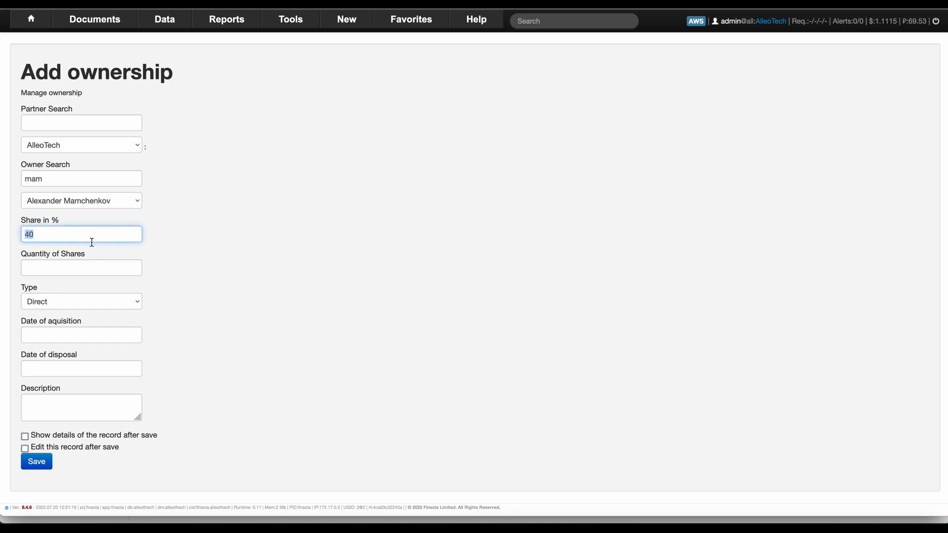
pyautogui.click(59, 230)
pyautogui.click(61, 269)
pyautogui.write('400')
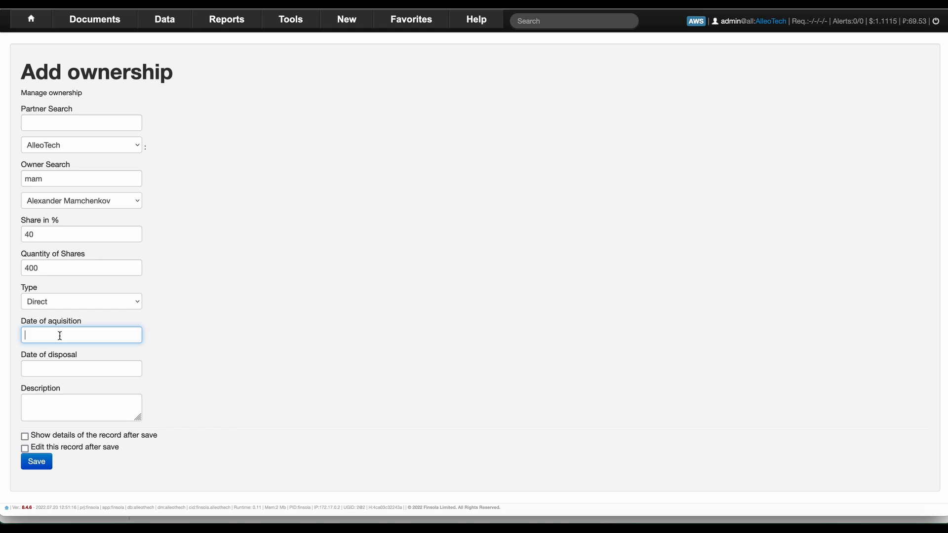
# Date the secretary's ownership 01.01.2019 to 01.01.2040 and save the record.
pyautogui.write('01.01.2019')
pyautogui.click(69, 360)
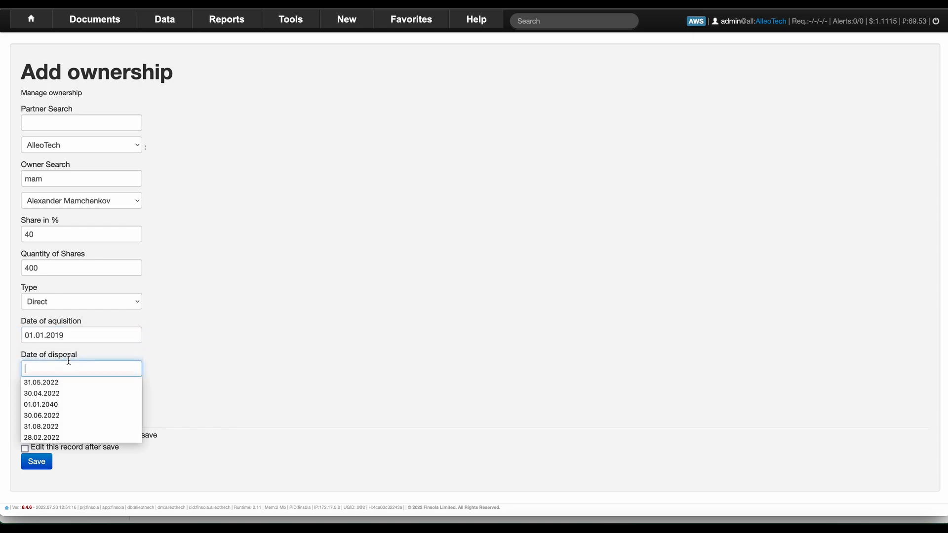
pyautogui.write('01.')
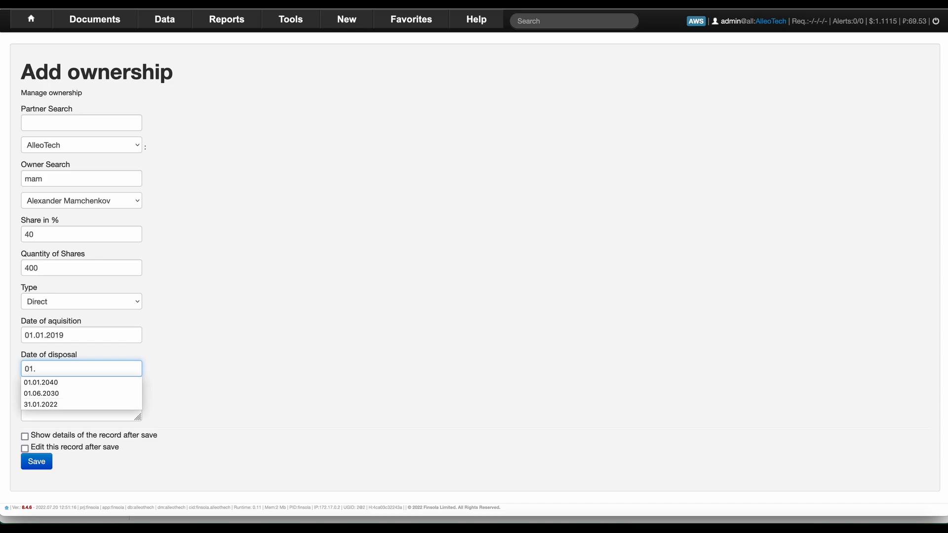
pyautogui.write('01.20')
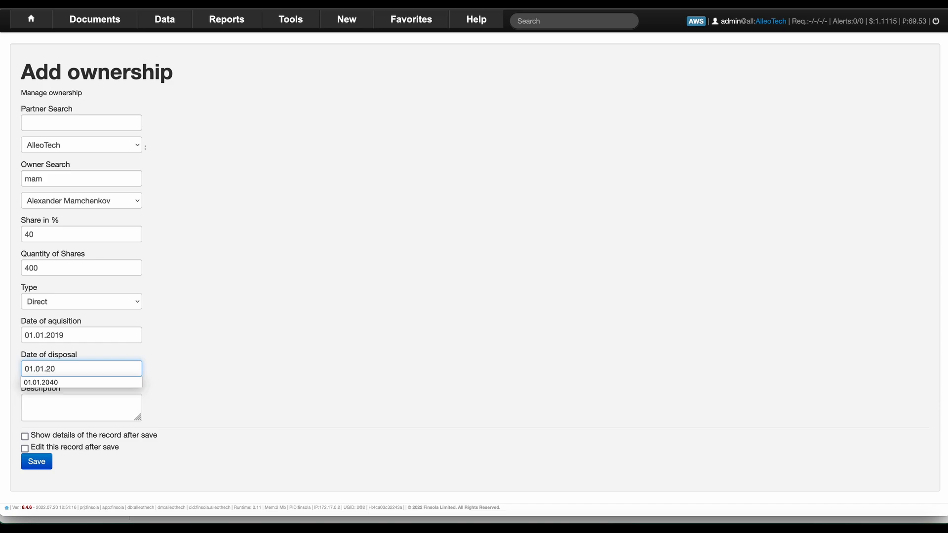
pyautogui.write('40')
pyautogui.press('Tab')
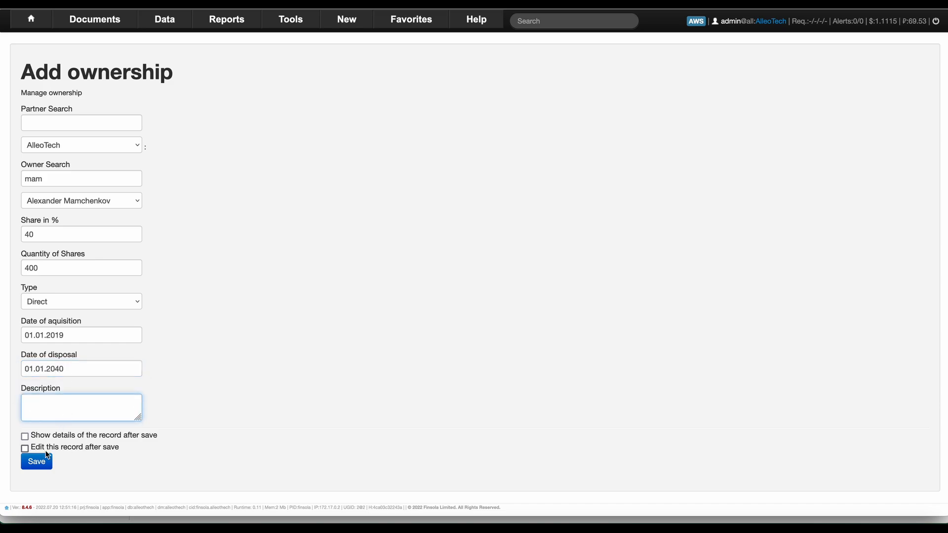
pyautogui.click(36, 463)
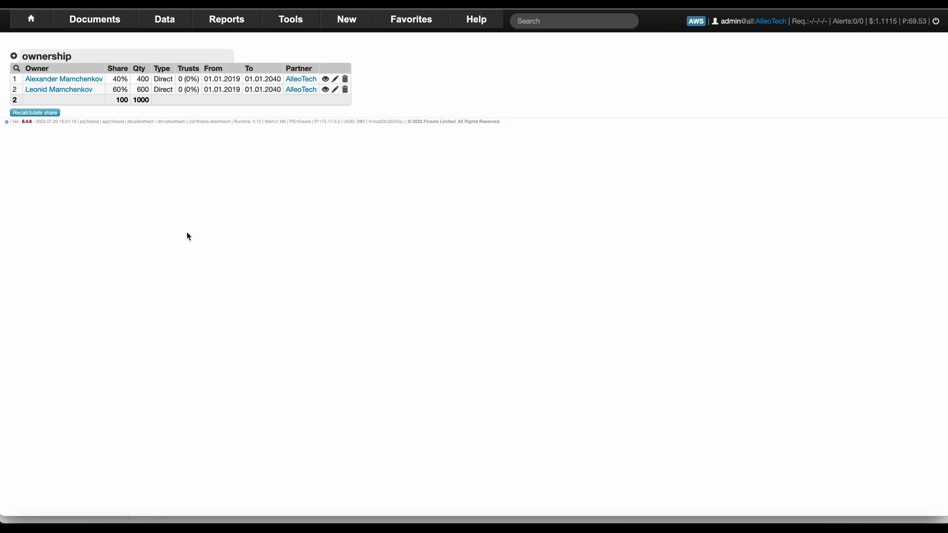
# Open the AlleoTech company record and view its ownership chart.
pyautogui.click(302, 78)
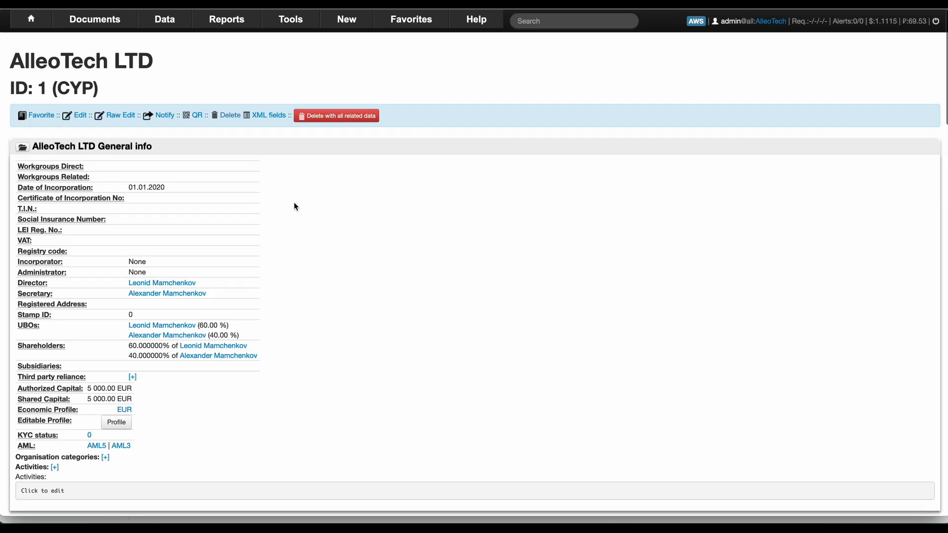
pyautogui.scroll(-10, 294, 203)
pyautogui.click(125, 136)
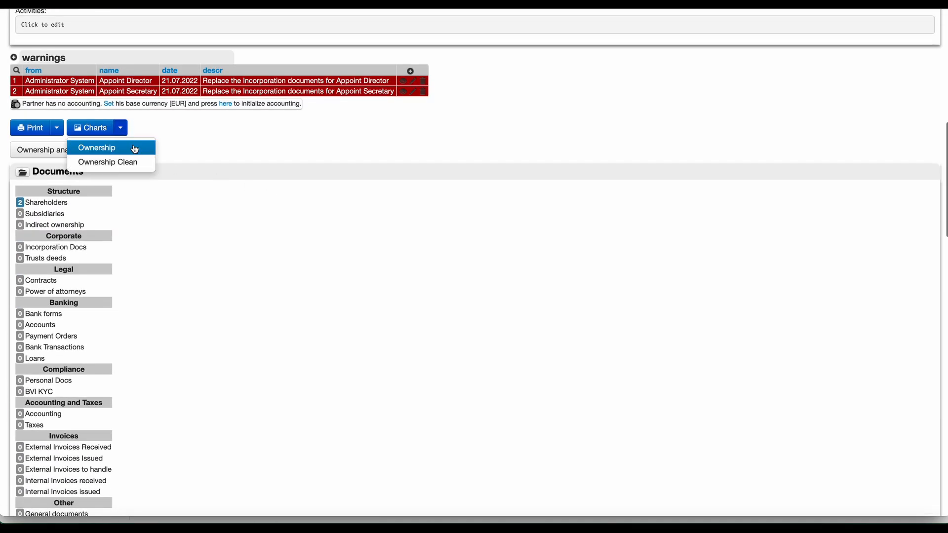
pyautogui.click(131, 147)
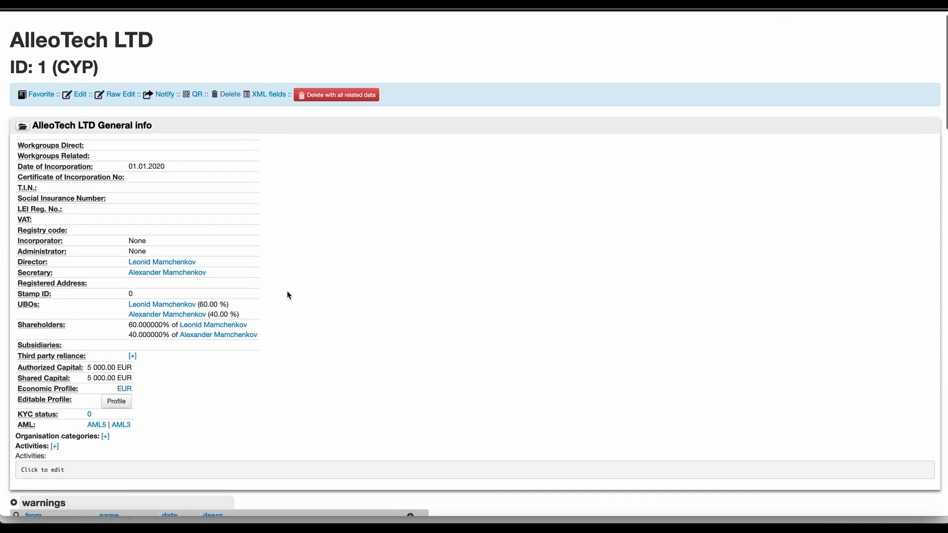
# Start a share certificate print and find that no events are available for it.
pyautogui.scroll(-5, 286, 294)
pyautogui.scroll(-3, 289, 295)
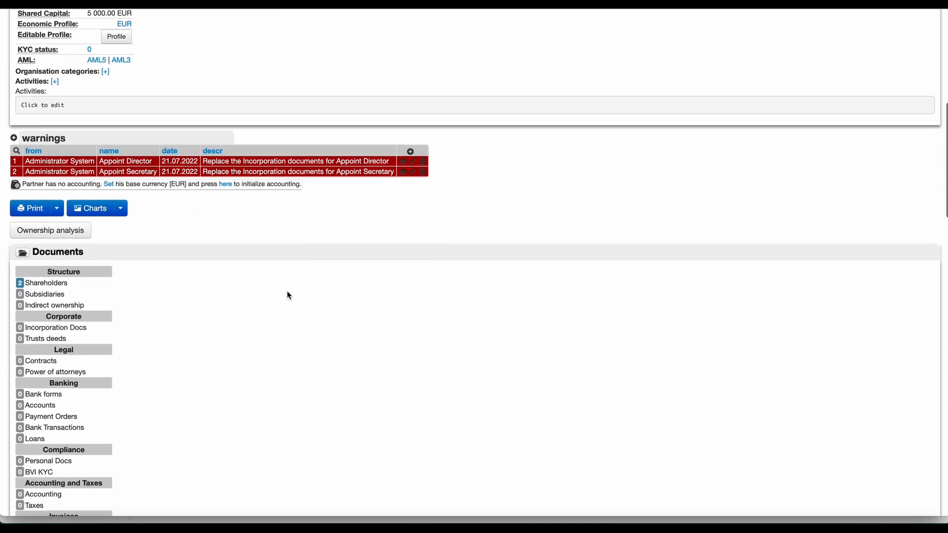
pyautogui.scroll(-1, 289, 295)
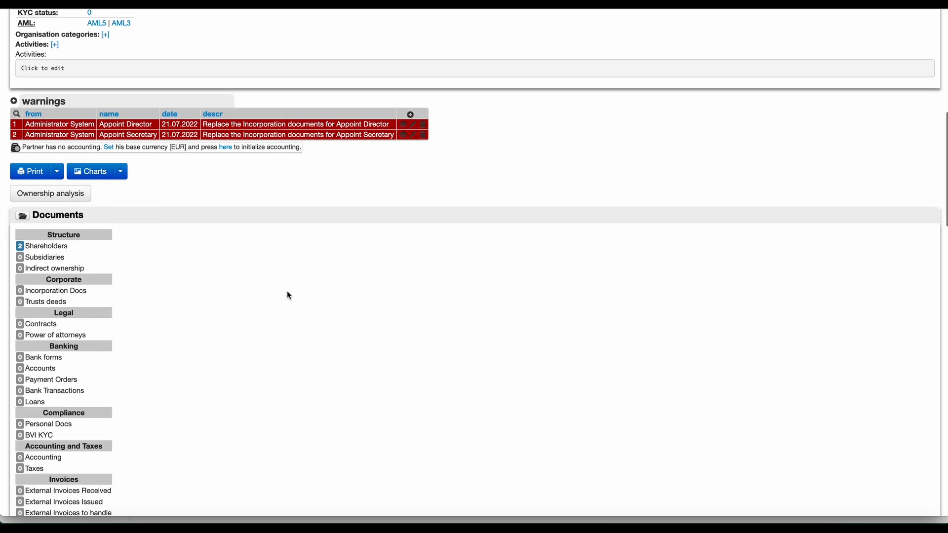
pyautogui.click(56, 178)
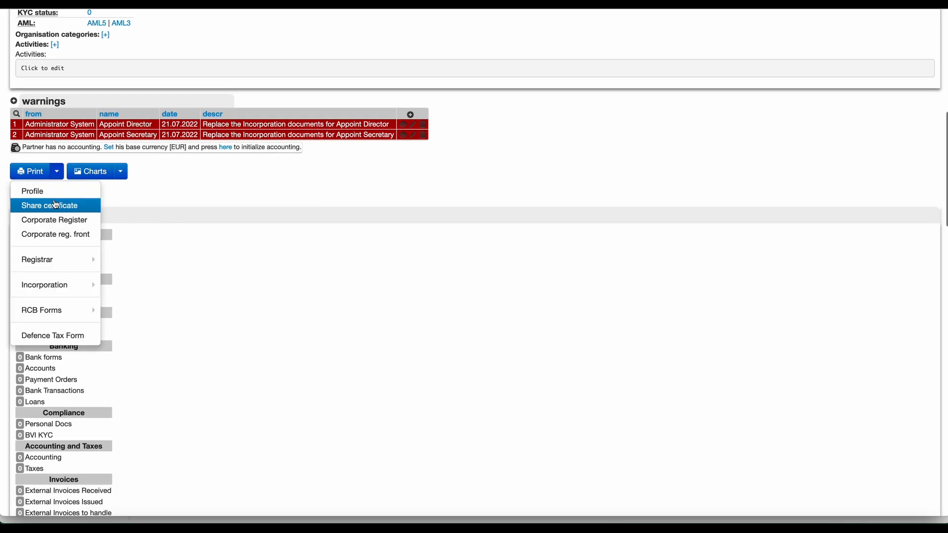
pyautogui.click(58, 205)
pyautogui.click(98, 75)
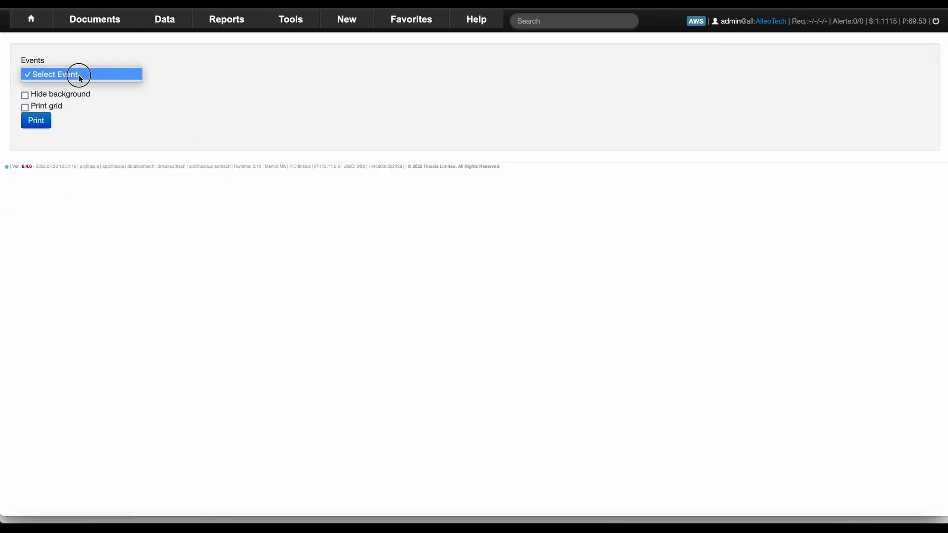
pyautogui.click(79, 75)
pyautogui.click(78, 74)
pyautogui.click(78, 74)
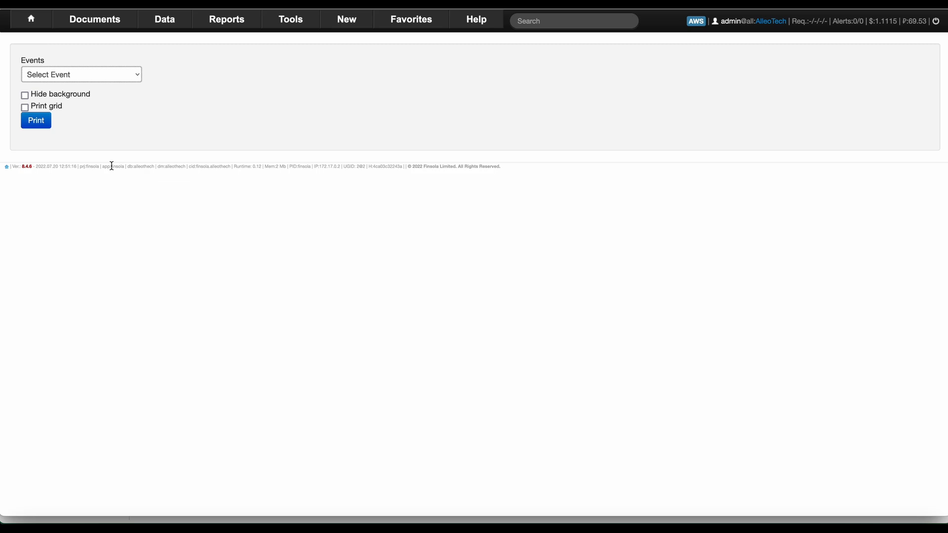
# Return to the company's main record and show its capital events.
pyautogui.click(30, 18)
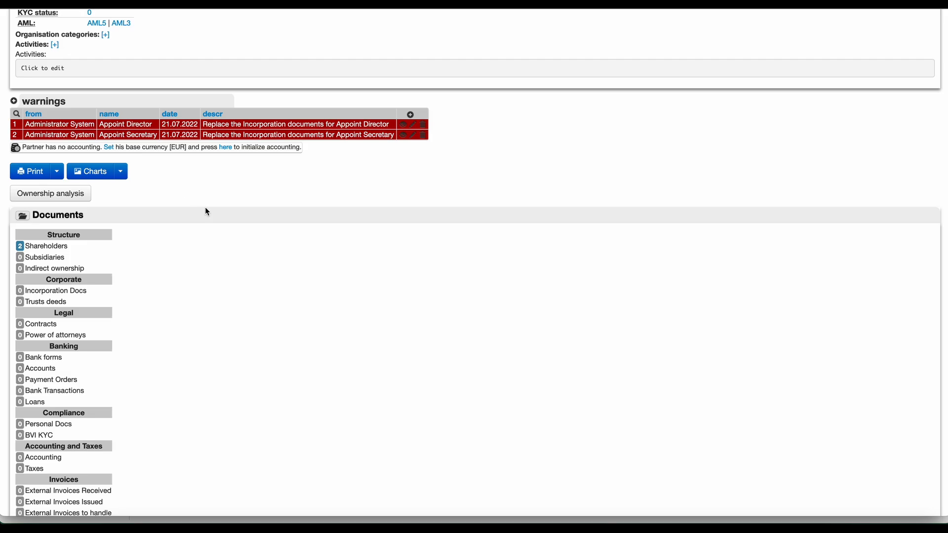
pyautogui.scroll(10, 206, 212)
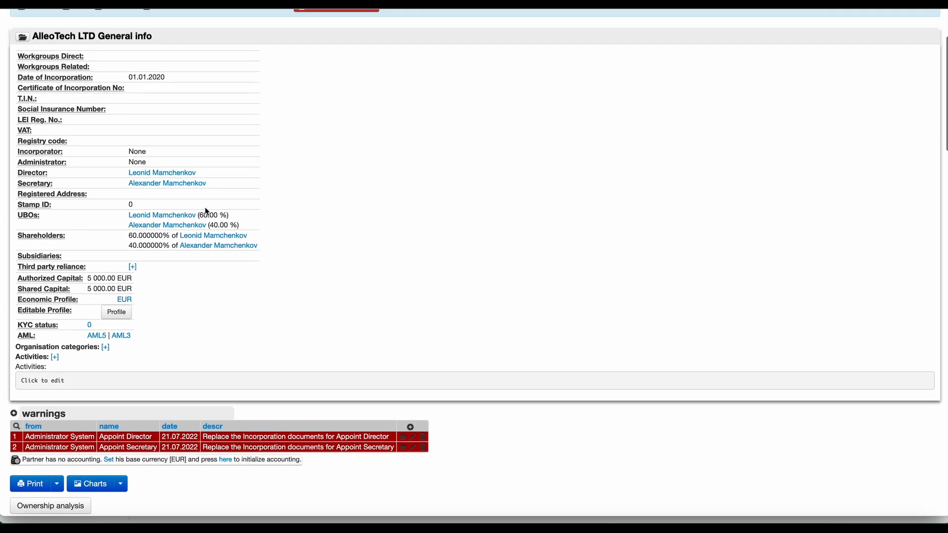
pyautogui.scroll(-4, 207, 211)
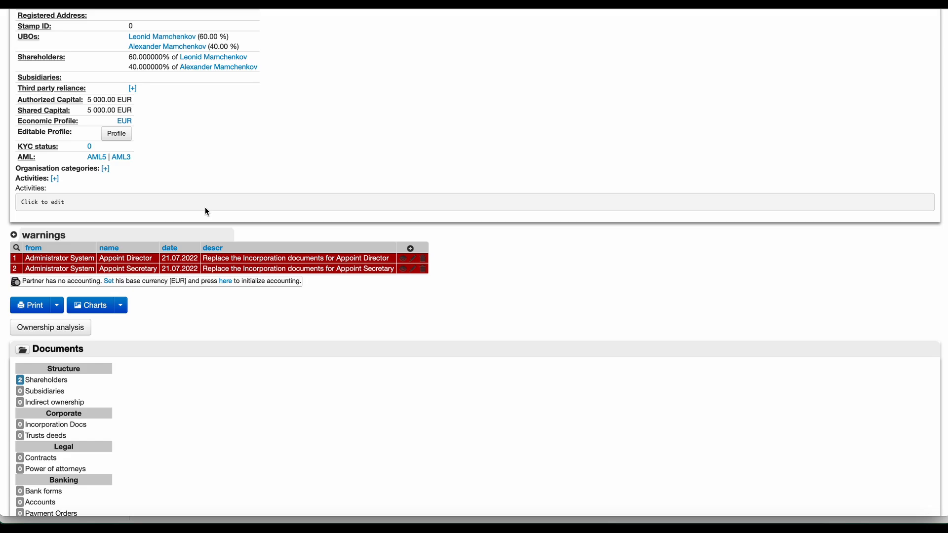
pyautogui.scroll(-13, 164, 319)
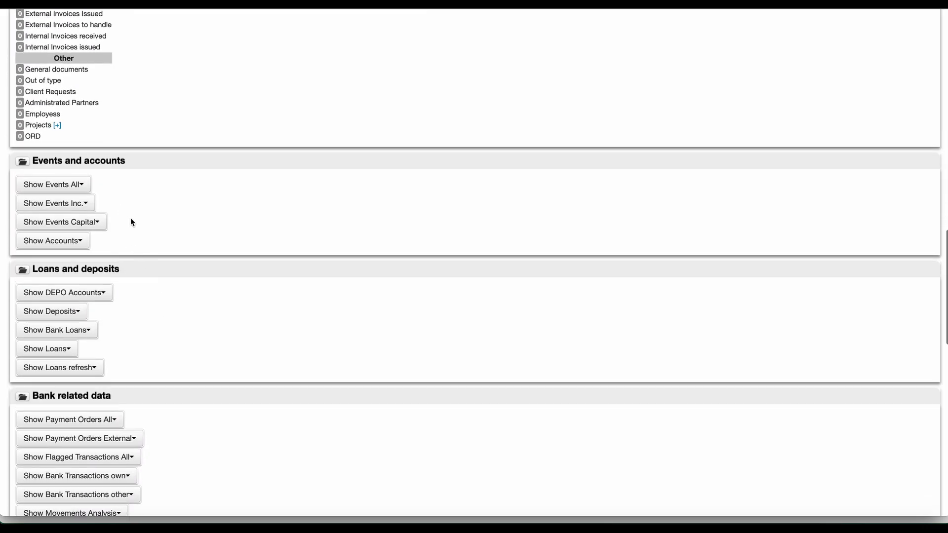
pyautogui.click(81, 224)
# Add a new Issue Shares capital event running from 01.01.2019 to 01.01.2040.
pyautogui.click(20, 242)
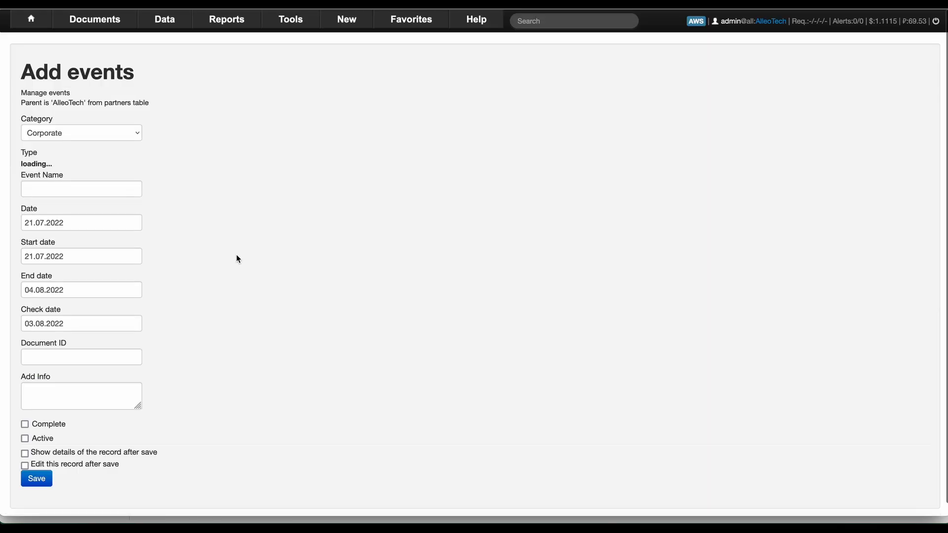
pyautogui.click(92, 166)
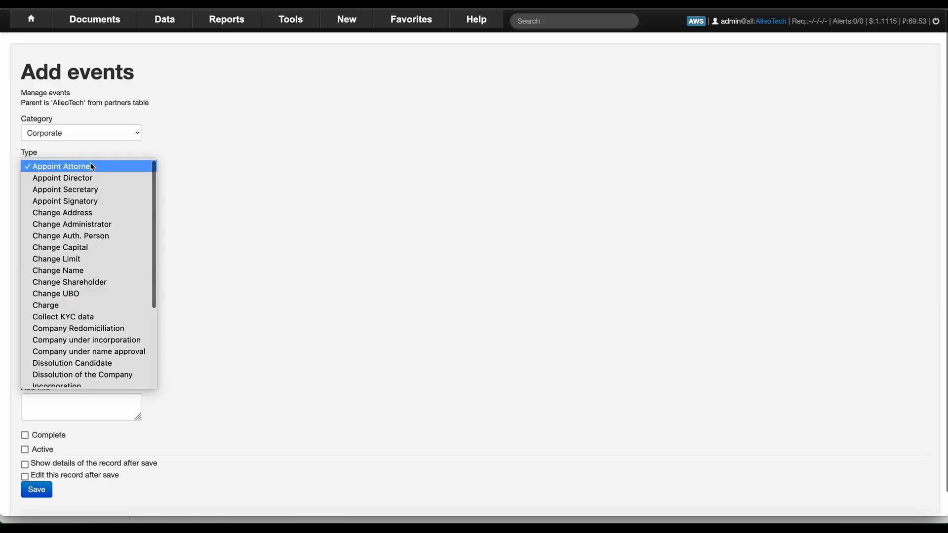
pyautogui.scroll(-3, 100, 222)
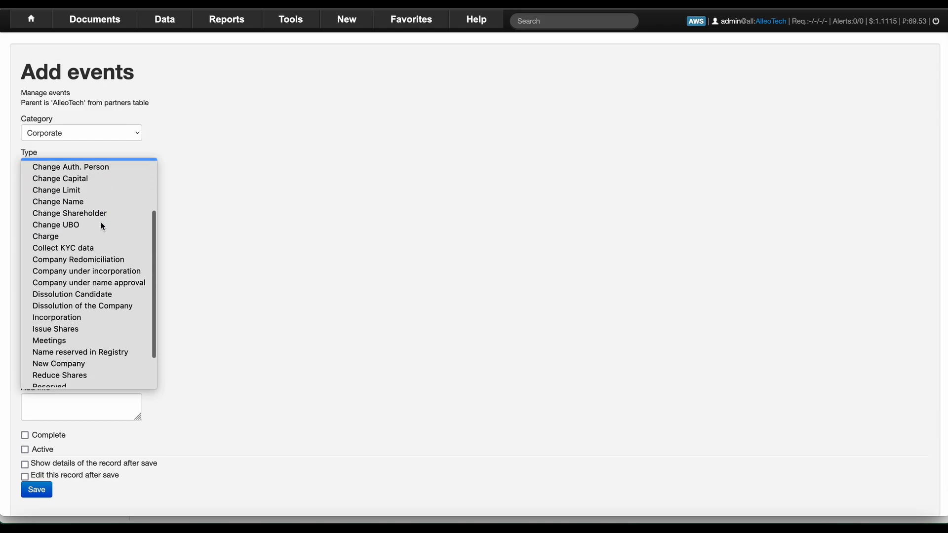
pyautogui.click(70, 330)
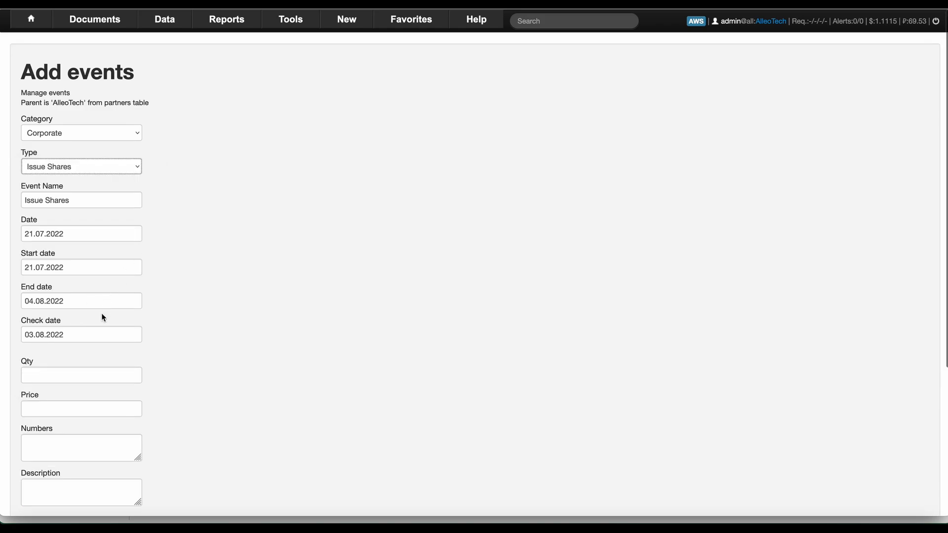
pyautogui.click(78, 267)
pyautogui.hotkey('ctrl', 'a')
pyautogui.write('01.01.2019')
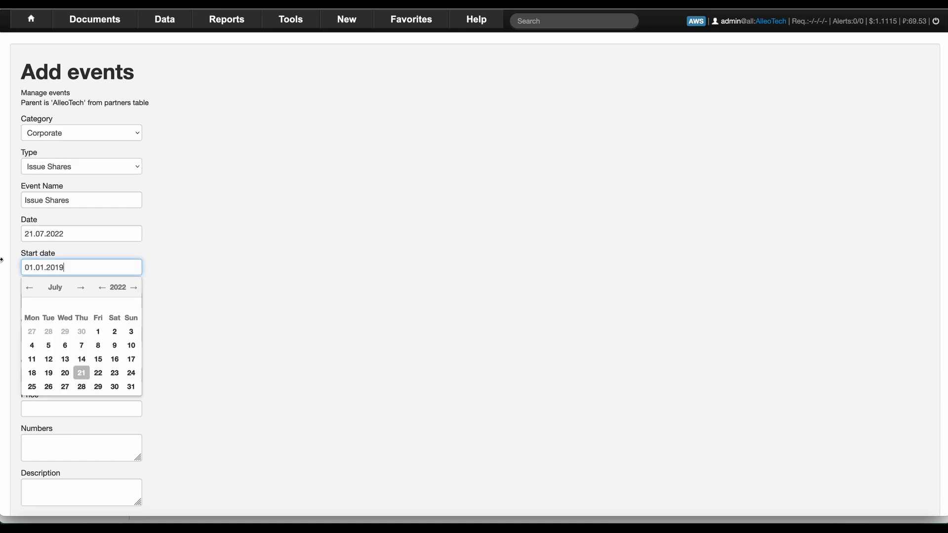
pyautogui.press('Tab')
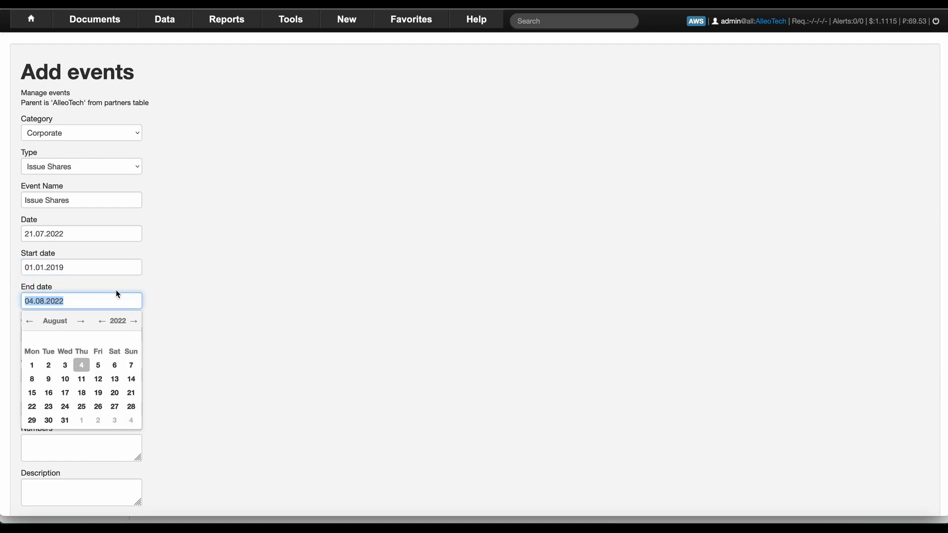
pyautogui.write('01.01')
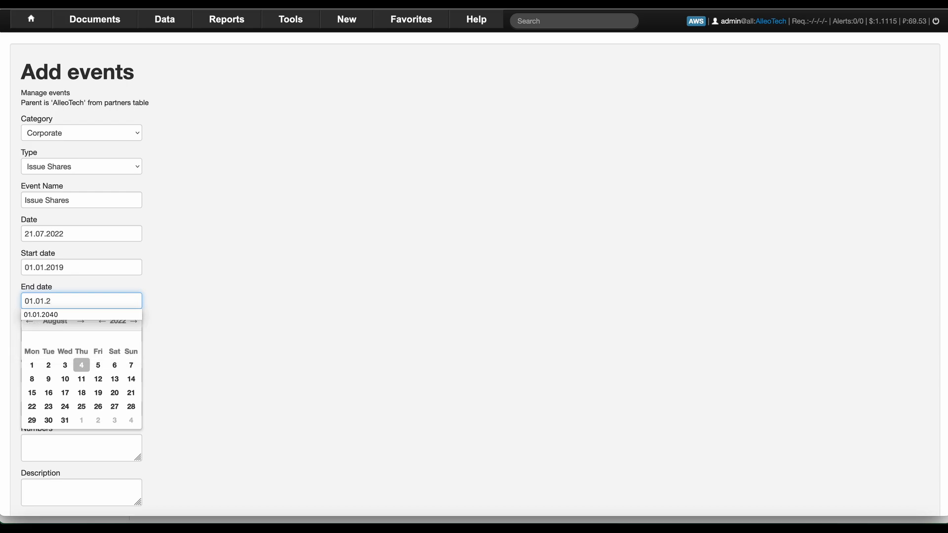
pyautogui.write('.2040')
pyautogui.press('Tab')
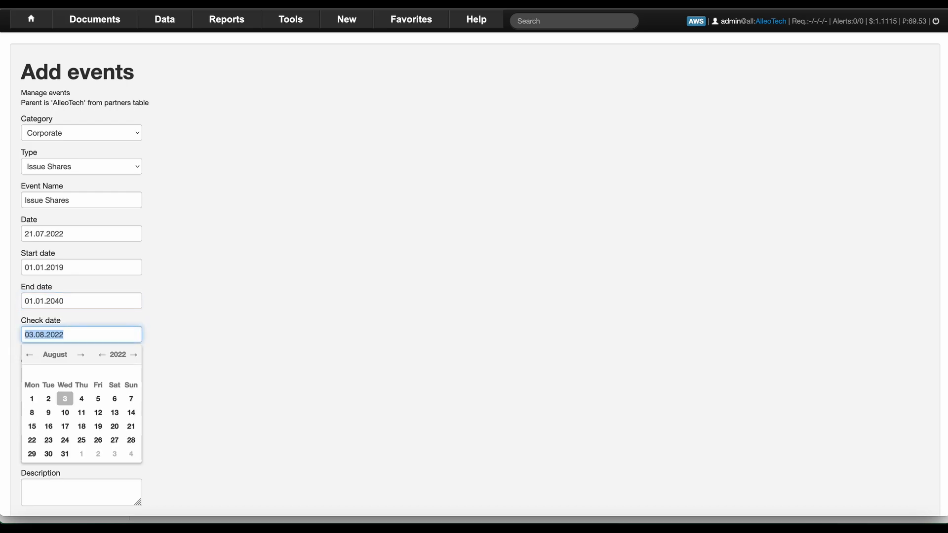
# Set quantity 1000, price 1, numbers 1-1000, and mark the issue complete and active.
pyautogui.press('Tab')
pyautogui.write('10')
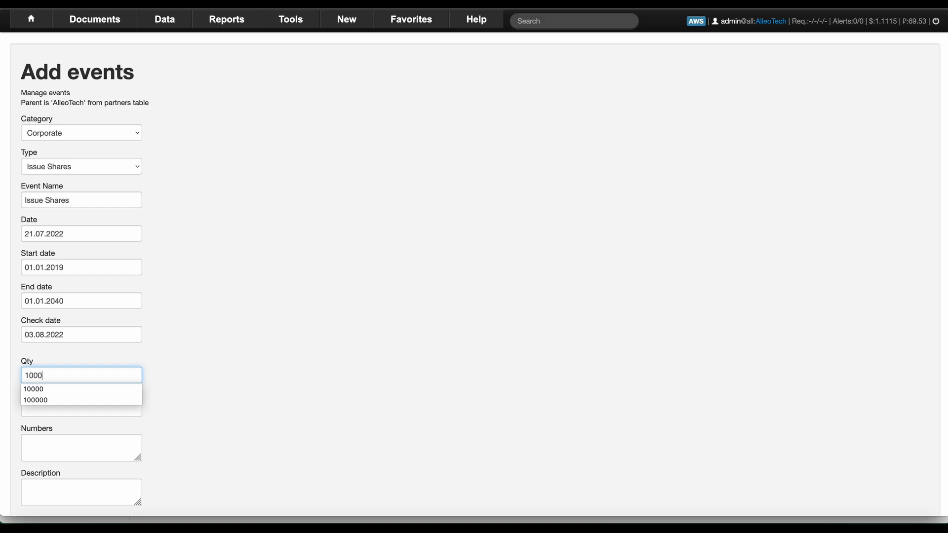
pyautogui.press('Tab')
pyautogui.write('1')
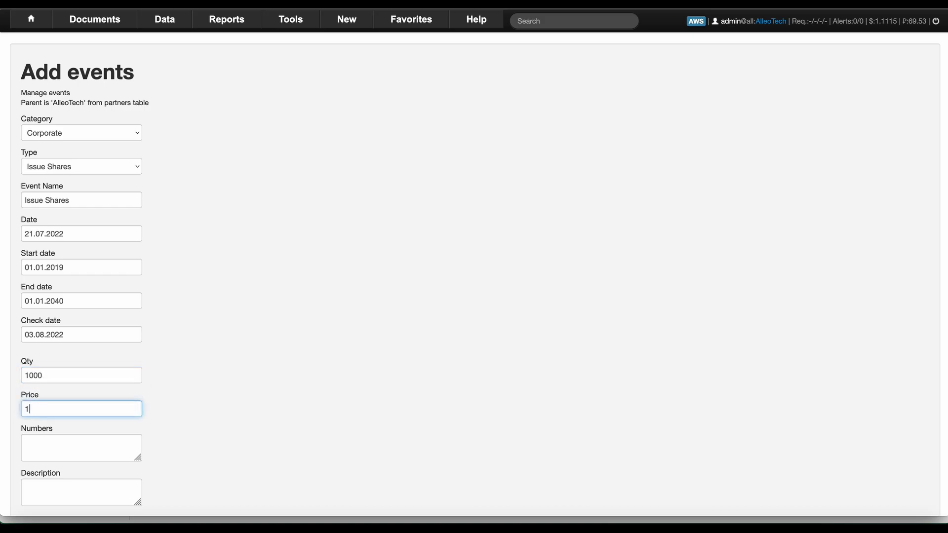
pyautogui.press('Tab')
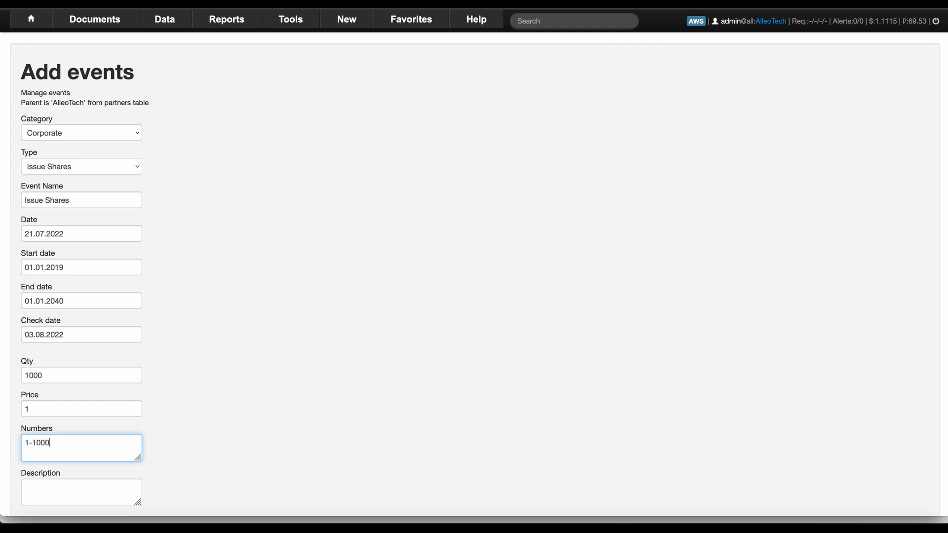
pyautogui.press('Tab')
pyautogui.scroll(-5, 148, 345)
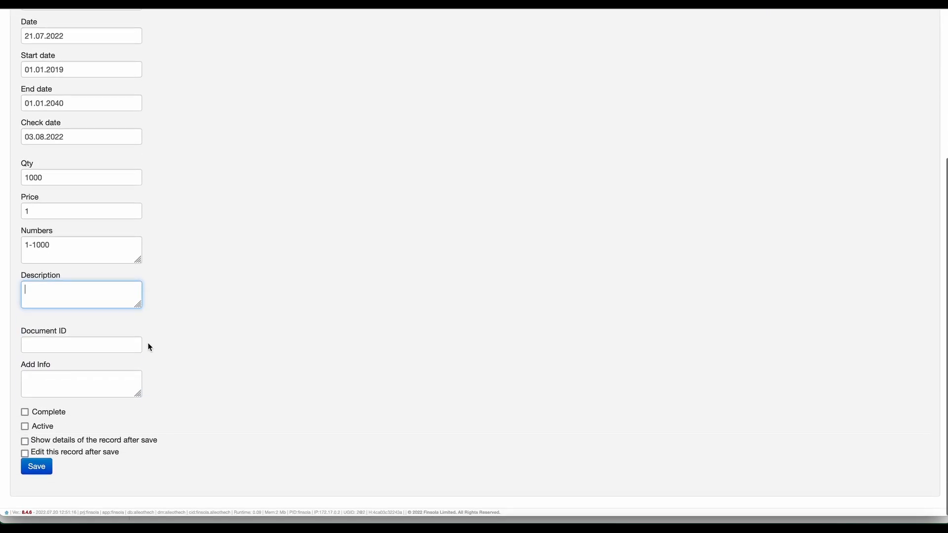
pyautogui.click(24, 412)
pyautogui.click(24, 427)
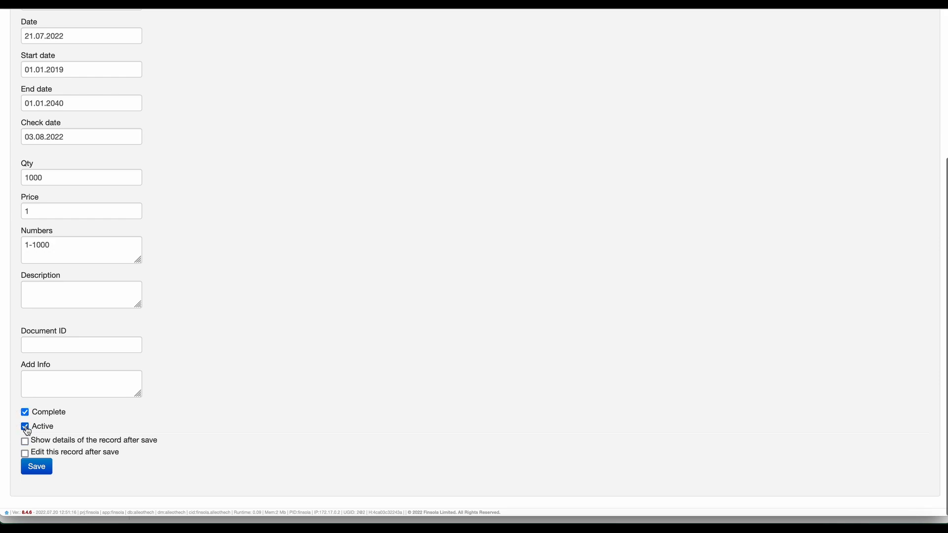
# Save the Issue Shares event and review the warning showing 1 000 issued and 0 allocated.
pyautogui.click(38, 468)
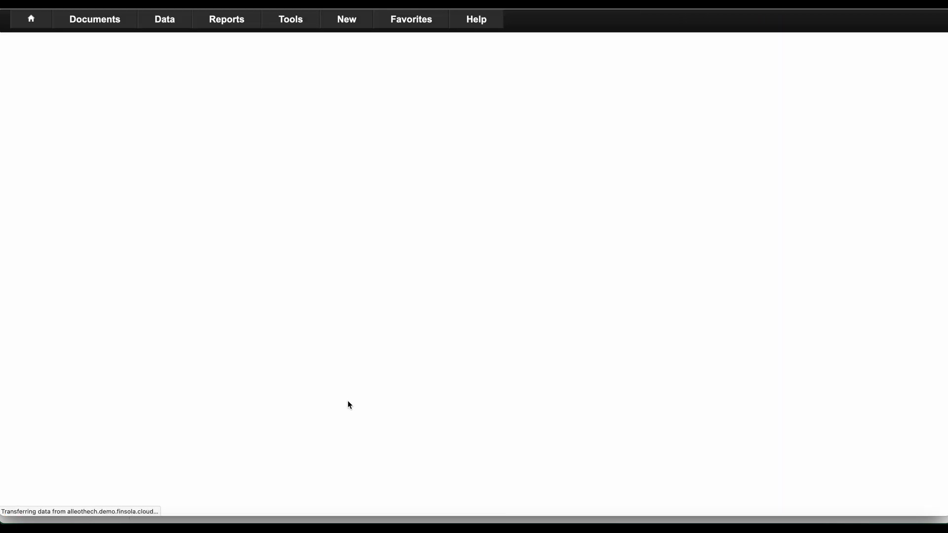
pyautogui.moveTo(20, 124); pyautogui.dragTo(71, 120)
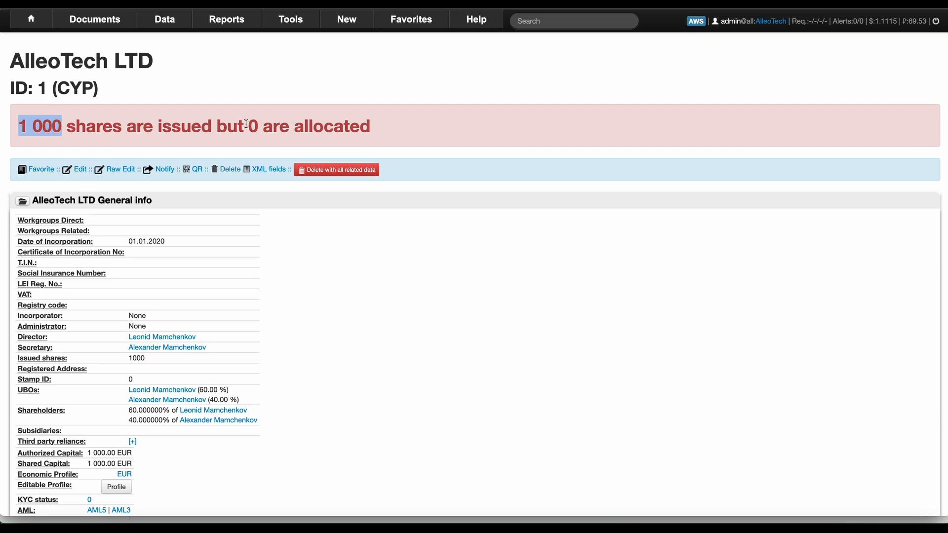
pyautogui.moveTo(247, 123); pyautogui.dragTo(256, 126)
pyautogui.scroll(-15, 258, 126)
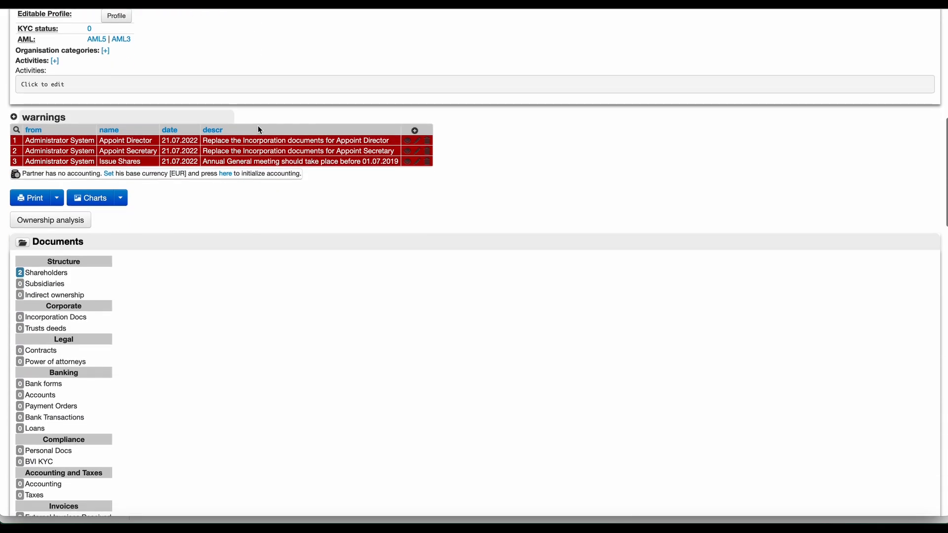
pyautogui.scroll(-5, 258, 130)
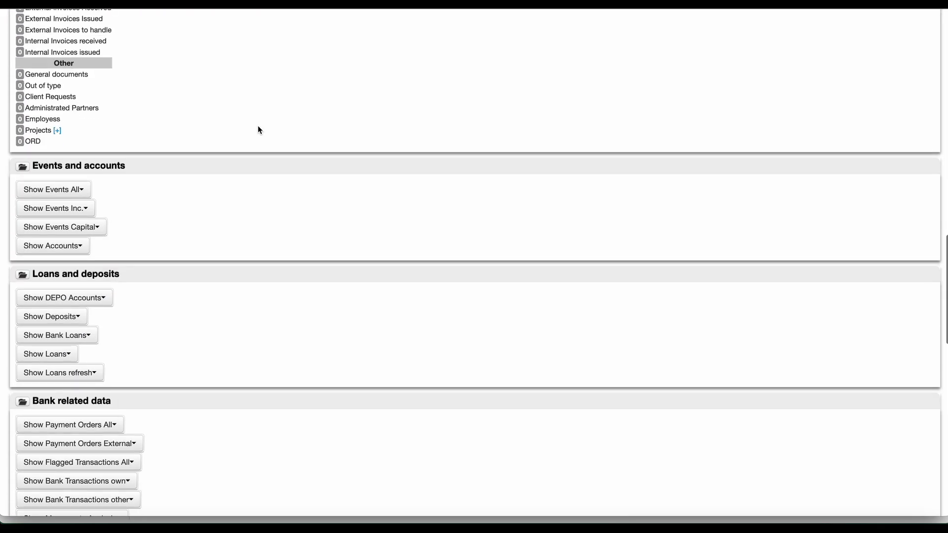
pyautogui.scroll(10, 258, 130)
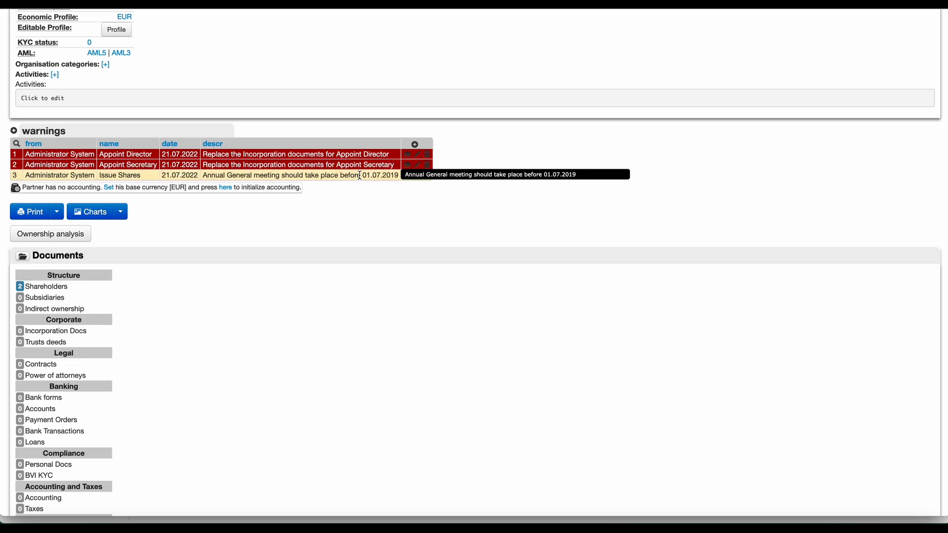
pyautogui.moveTo(358, 176); pyautogui.dragTo(390, 175)
pyautogui.click(259, 307)
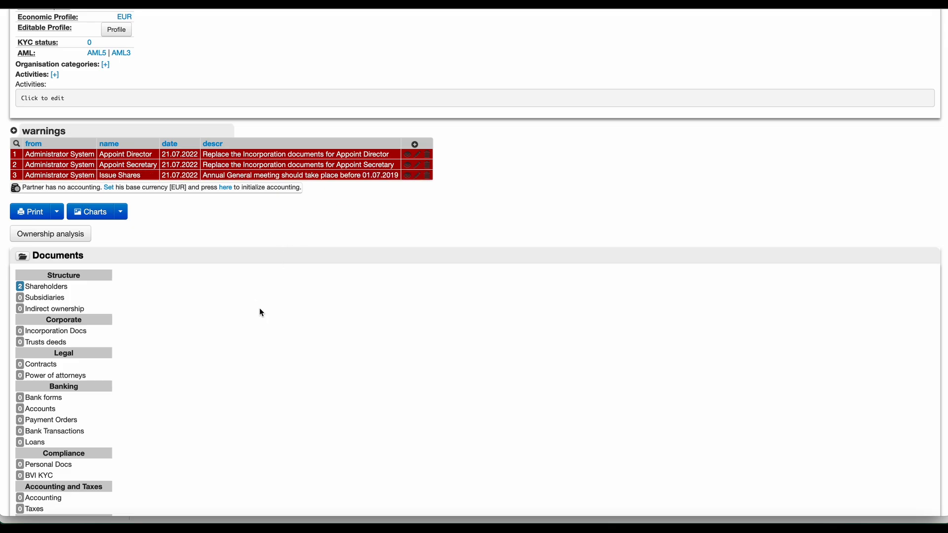
# Show AlleoTech's capital events again and begin a new event.
pyautogui.scroll(-3, 259, 307)
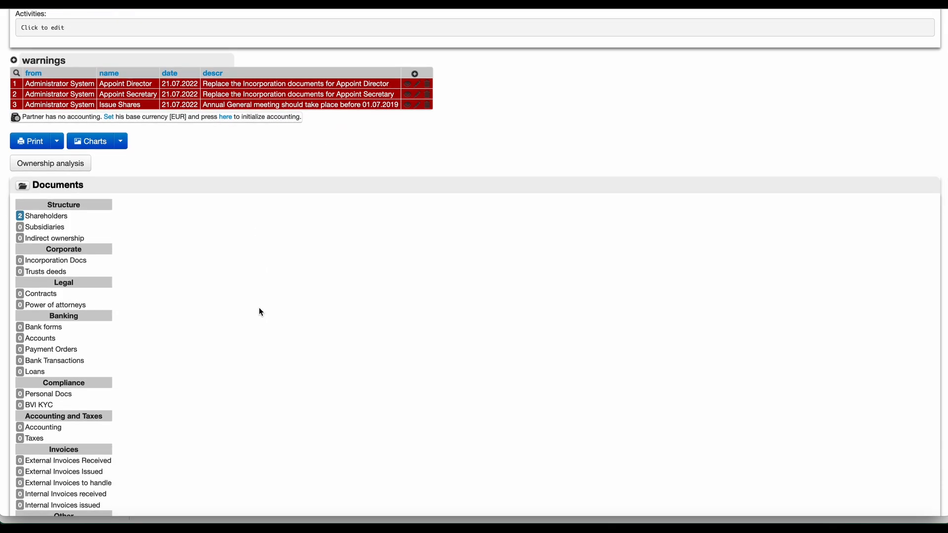
pyautogui.scroll(-15, 259, 311)
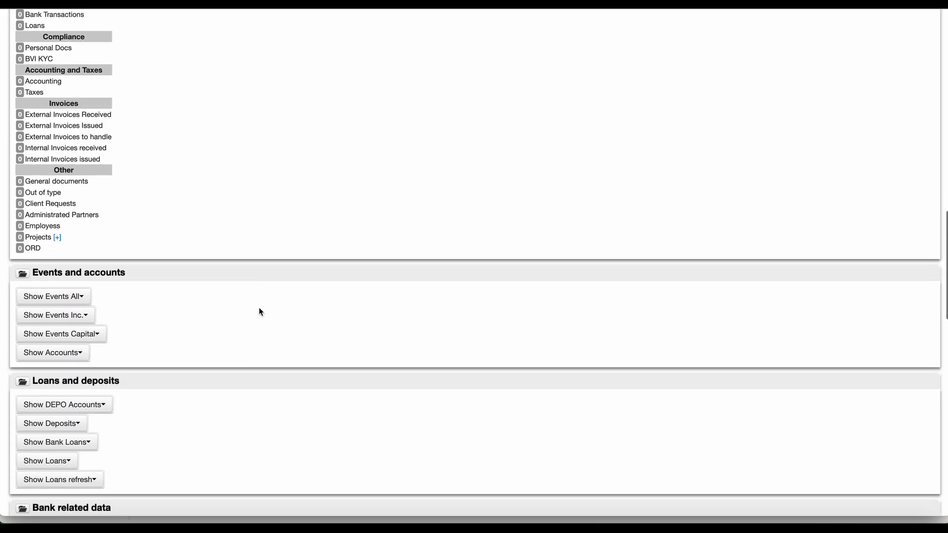
pyautogui.scroll(-6, 261, 311)
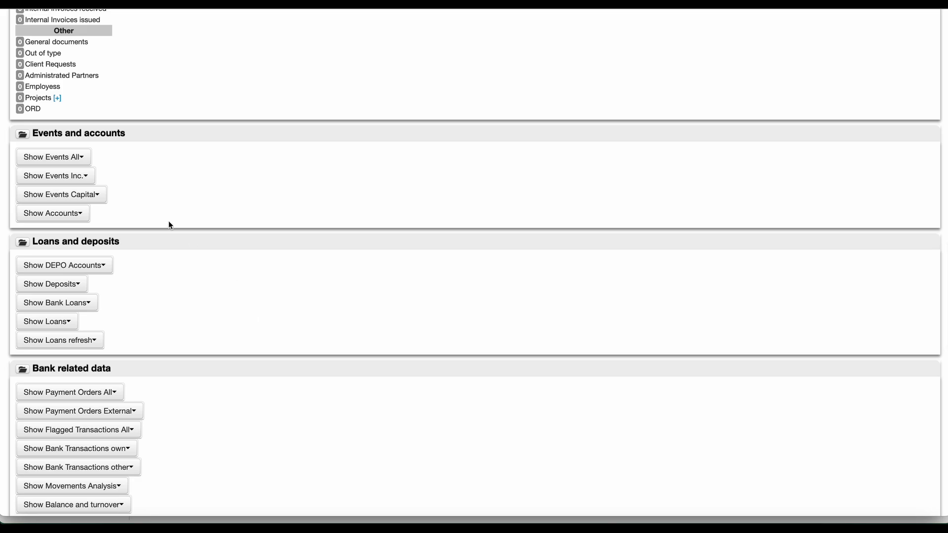
pyautogui.click(93, 196)
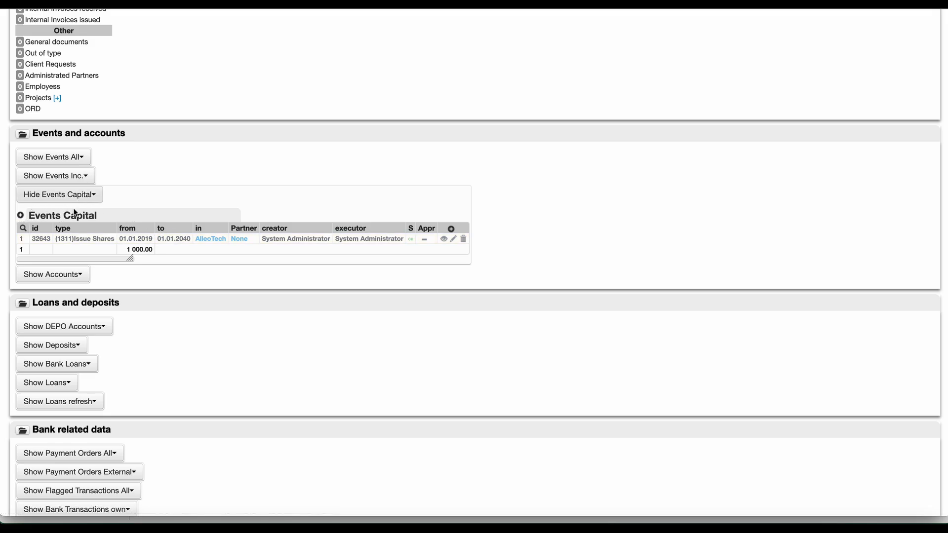
pyautogui.click(20, 216)
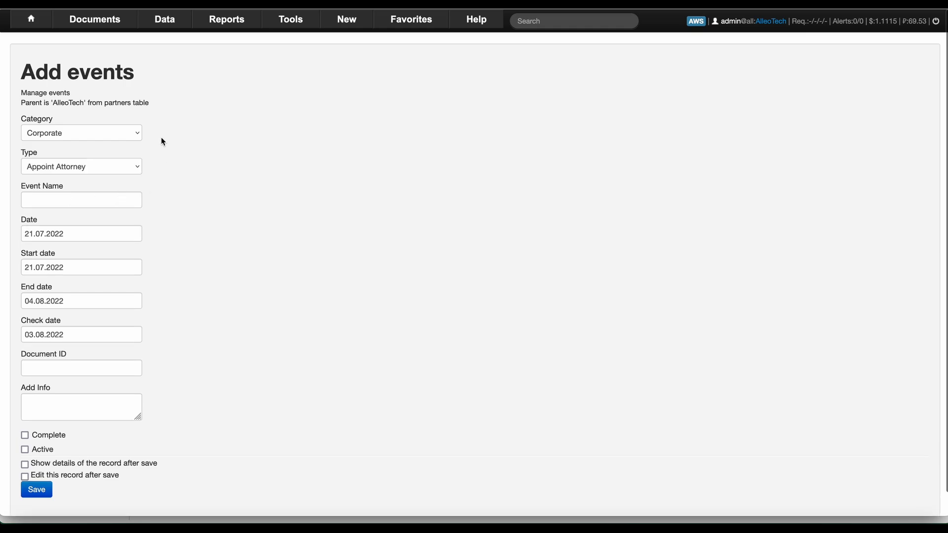
# Make the new event a Transfer of shares dated 01.01.2019 to 01.01.2040.
pyautogui.click(96, 168)
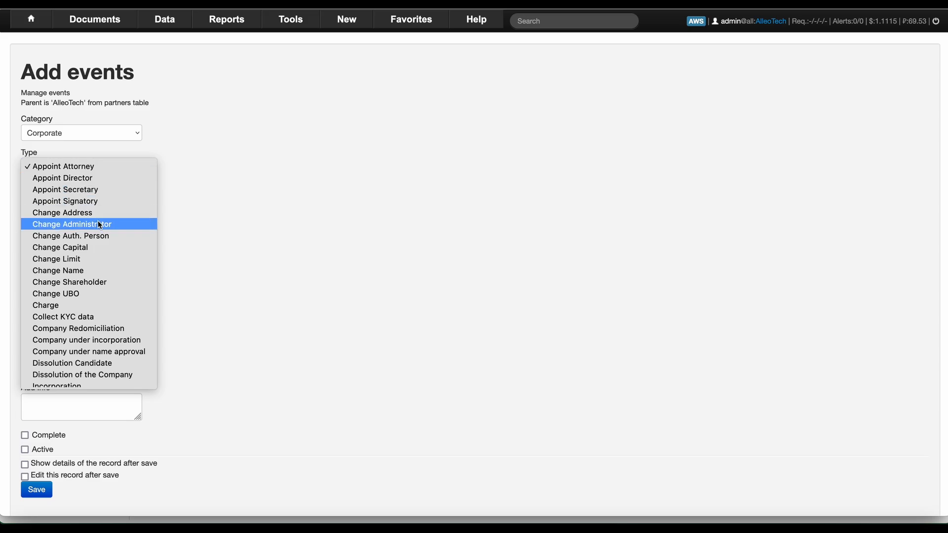
pyautogui.scroll(-3, 99, 223)
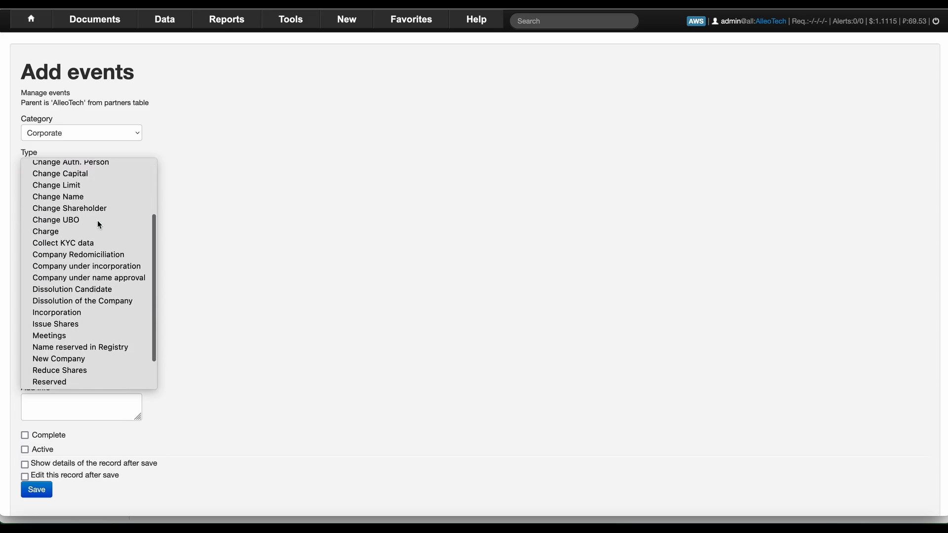
pyautogui.scroll(-2, 97, 221)
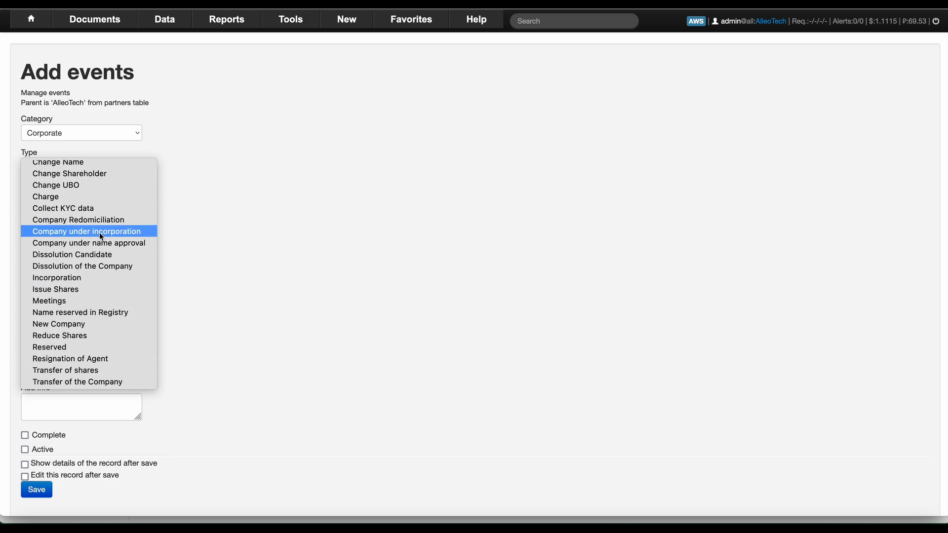
pyautogui.click(87, 371)
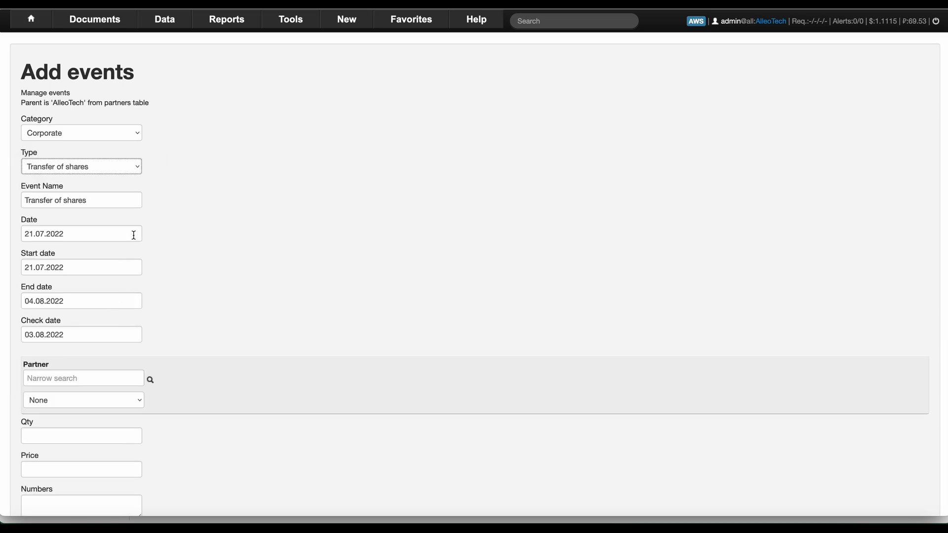
pyautogui.doubleClick(85, 267)
pyautogui.write('01.01.2019')
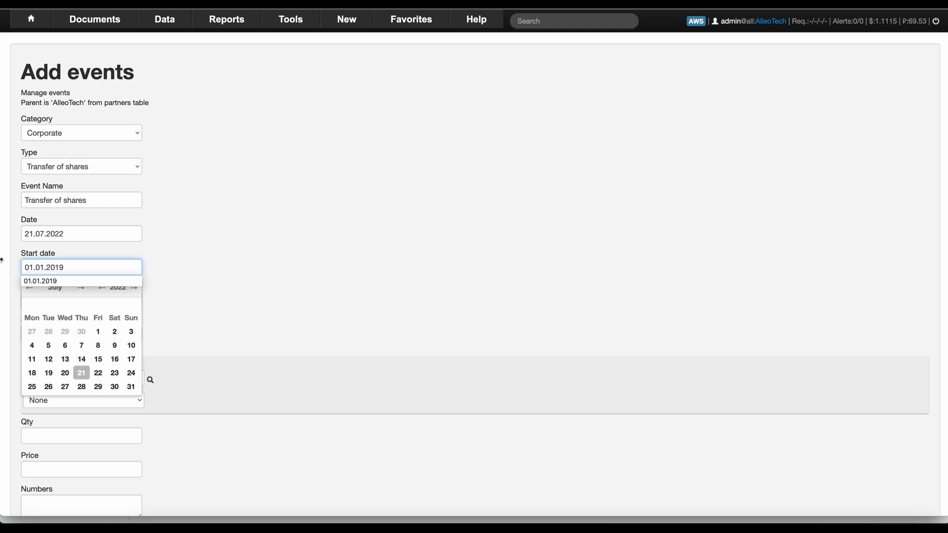
pyautogui.press('Tab')
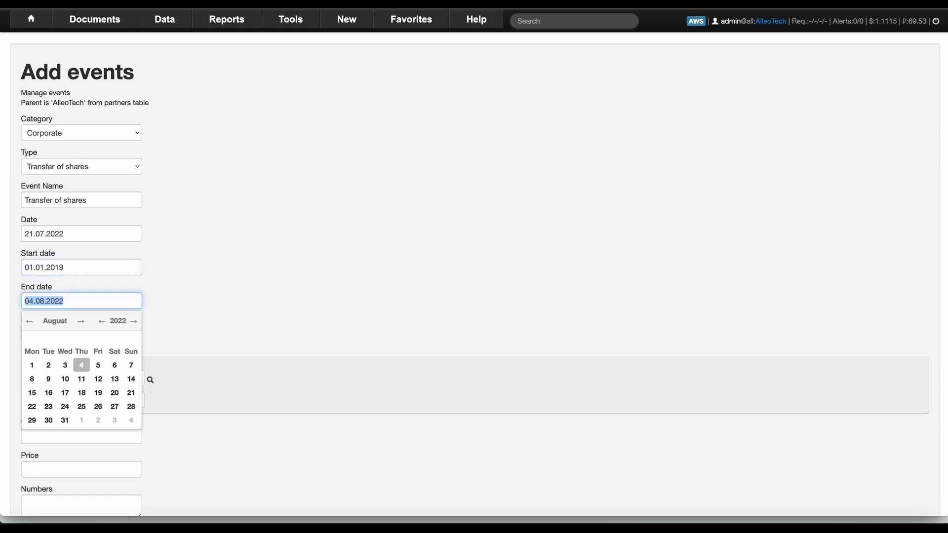
pyautogui.write('01.01')
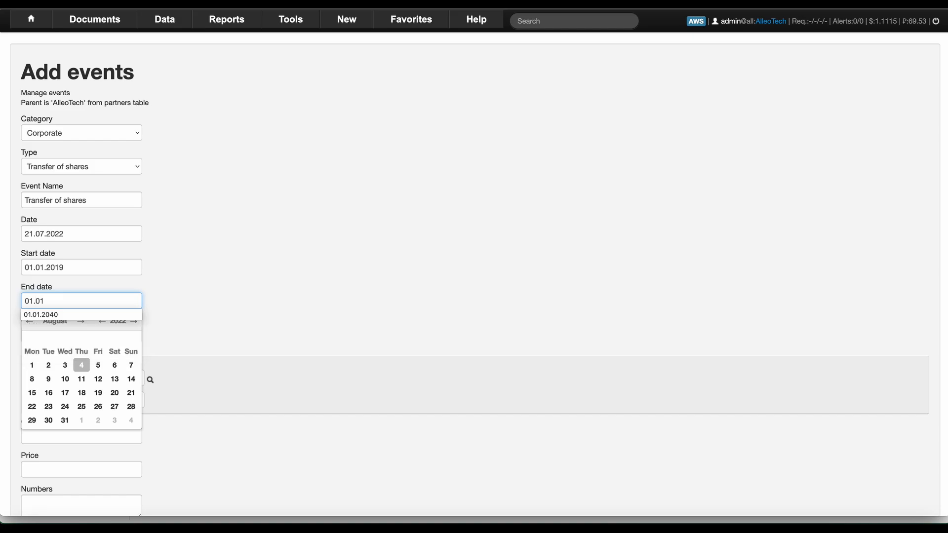
pyautogui.click(38, 316)
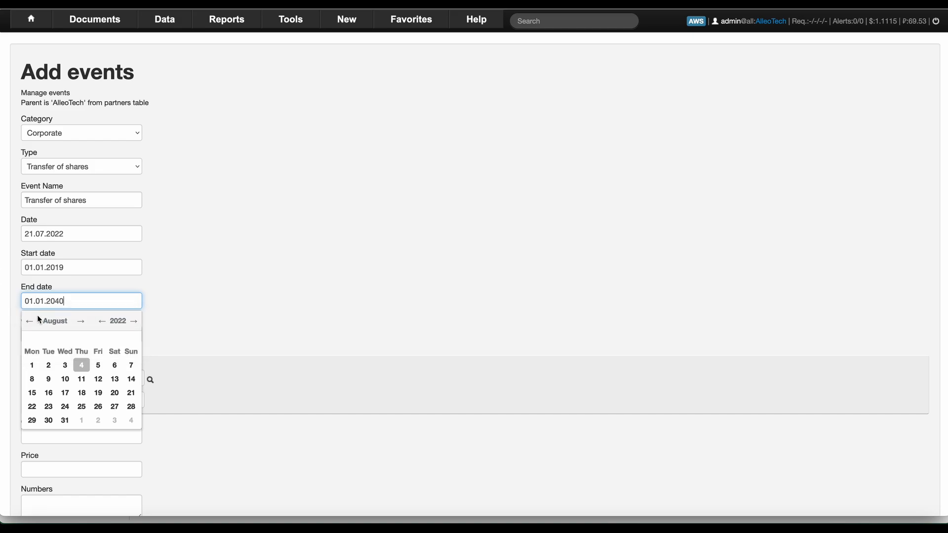
# Transfer 600 shares at price 1 to the director as the receiving partner.
pyautogui.press('Tab')
pyautogui.press('Tab')
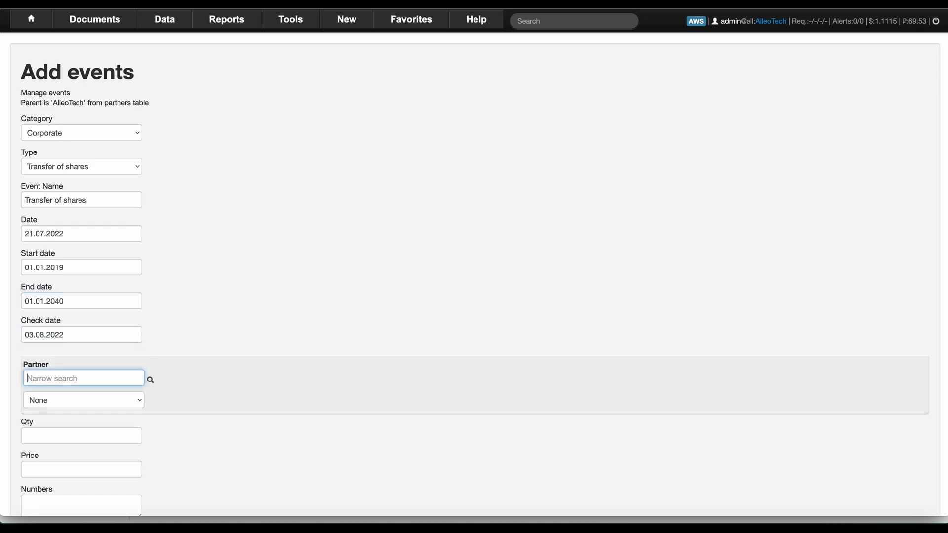
pyautogui.click(83, 379)
pyautogui.write('leon')
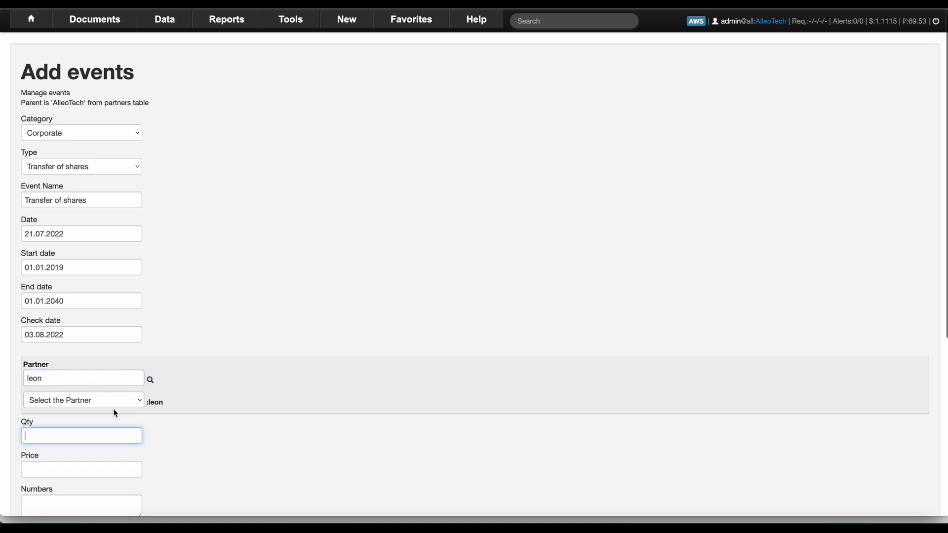
pyautogui.click(114, 401)
pyautogui.click(100, 410)
pyautogui.click(88, 434)
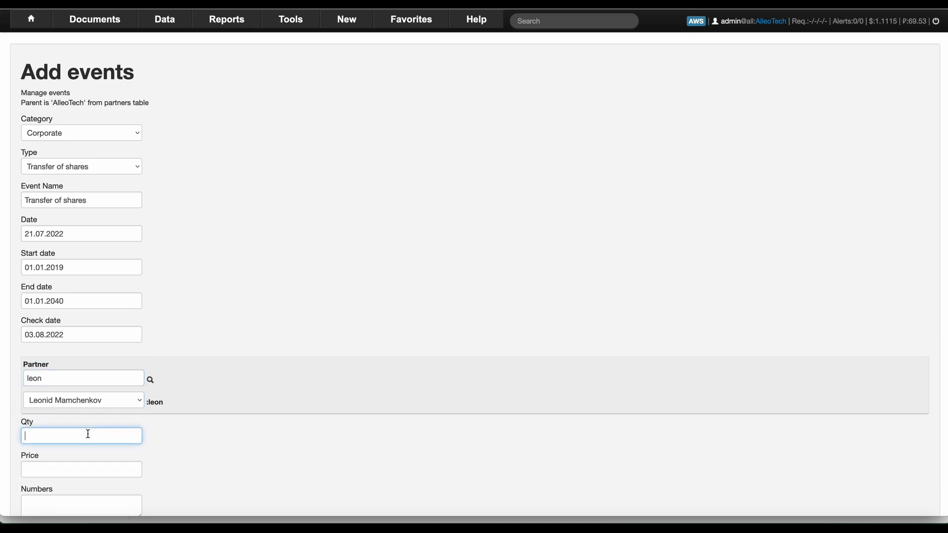
pyautogui.write('600')
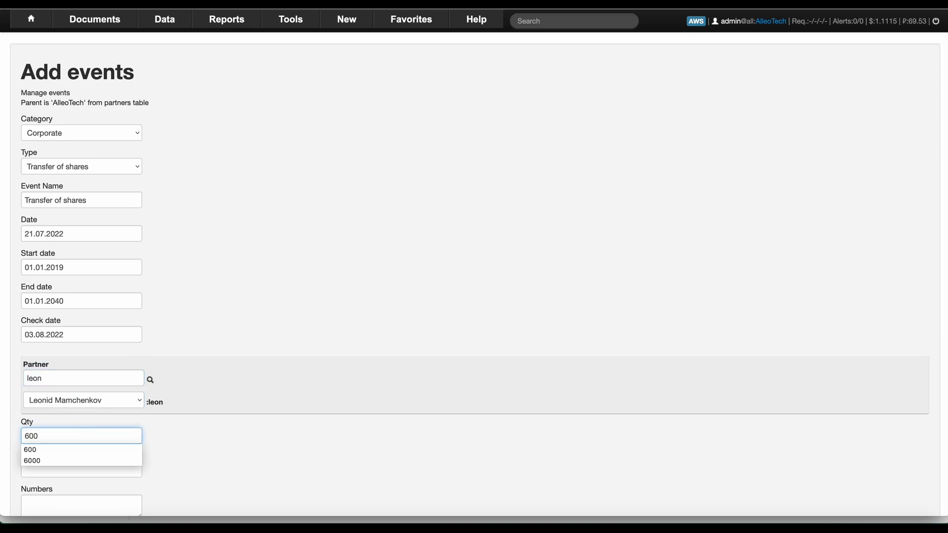
pyautogui.press('Tab')
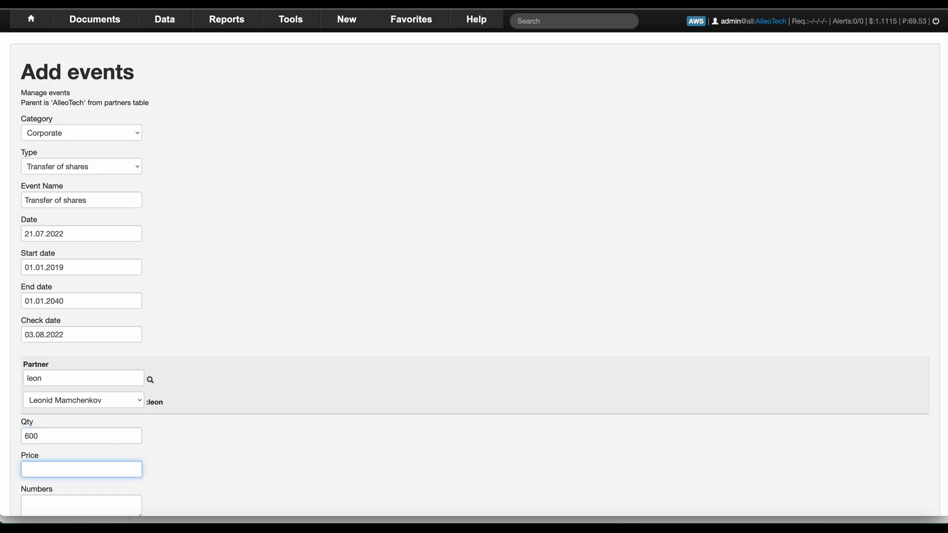
pyautogui.write('1')
pyautogui.press('Tab')
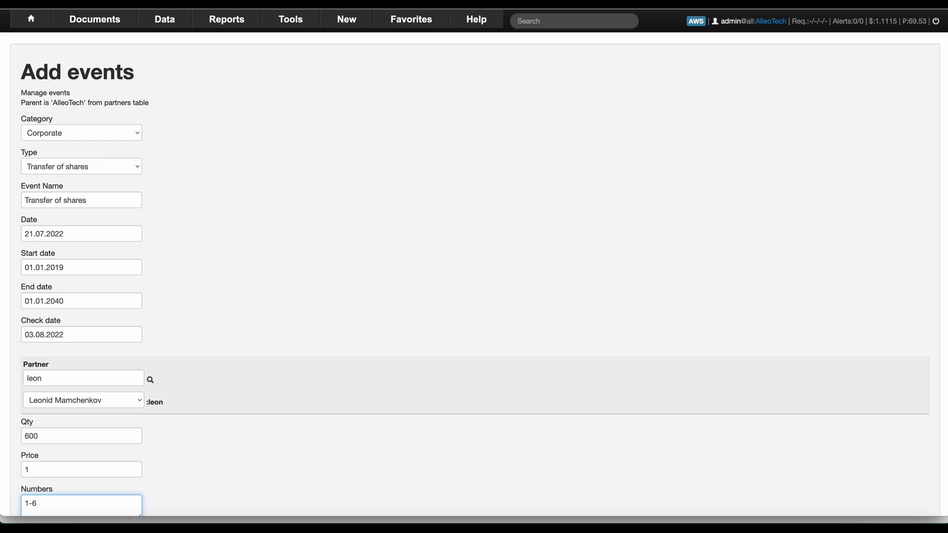
# Mark the transfer complete and active, save it, and review the company page.
pyautogui.press('Tab')
pyautogui.scroll(-4, 191, 355)
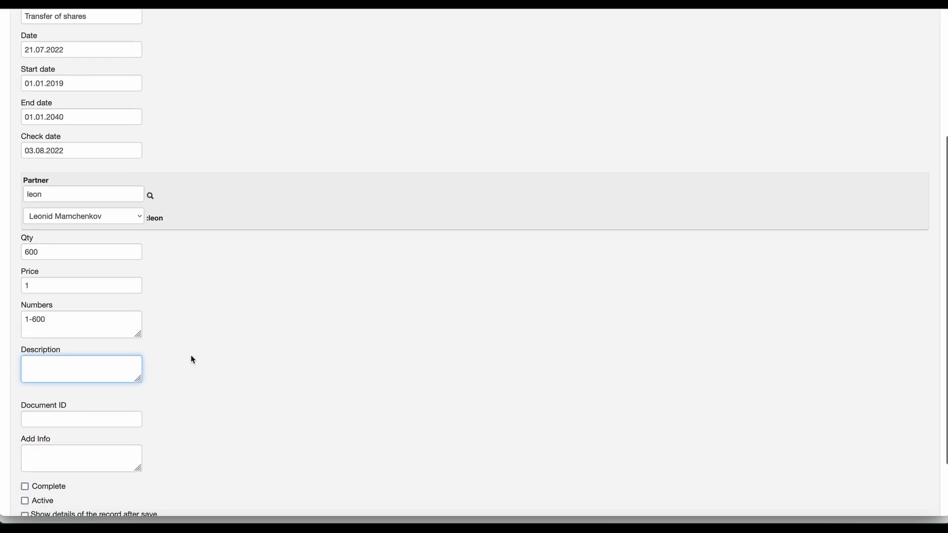
pyautogui.click(25, 413)
pyautogui.click(25, 427)
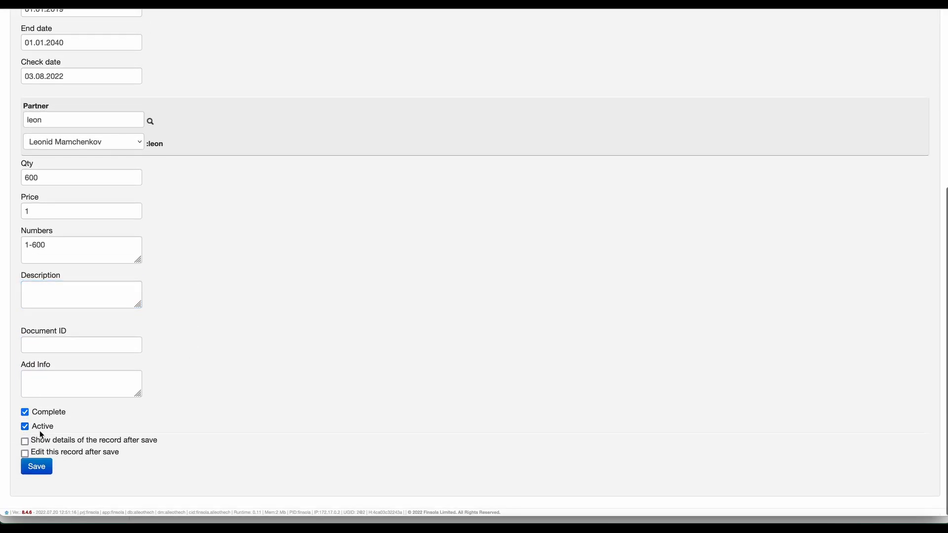
pyautogui.click(40, 467)
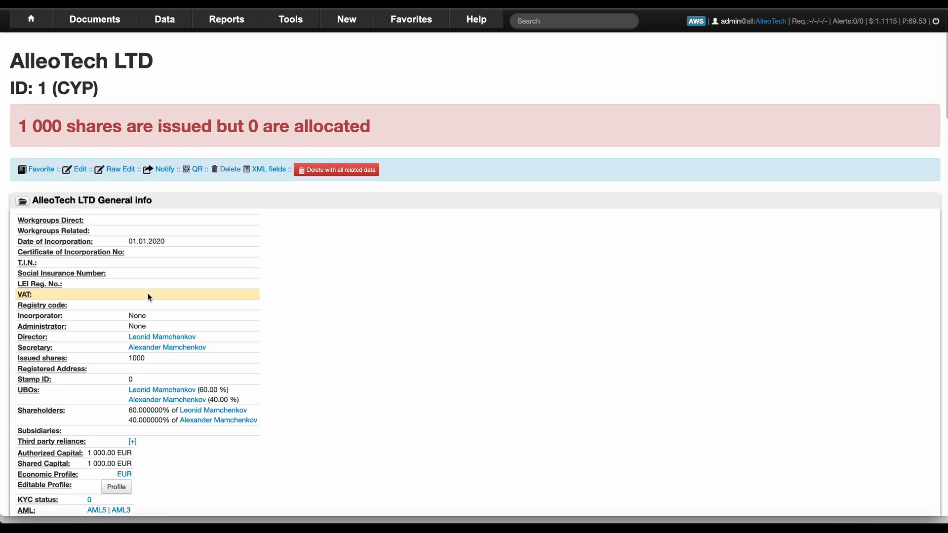
pyautogui.scroll(-3, 117, 229)
pyautogui.scroll(-10, 116, 226)
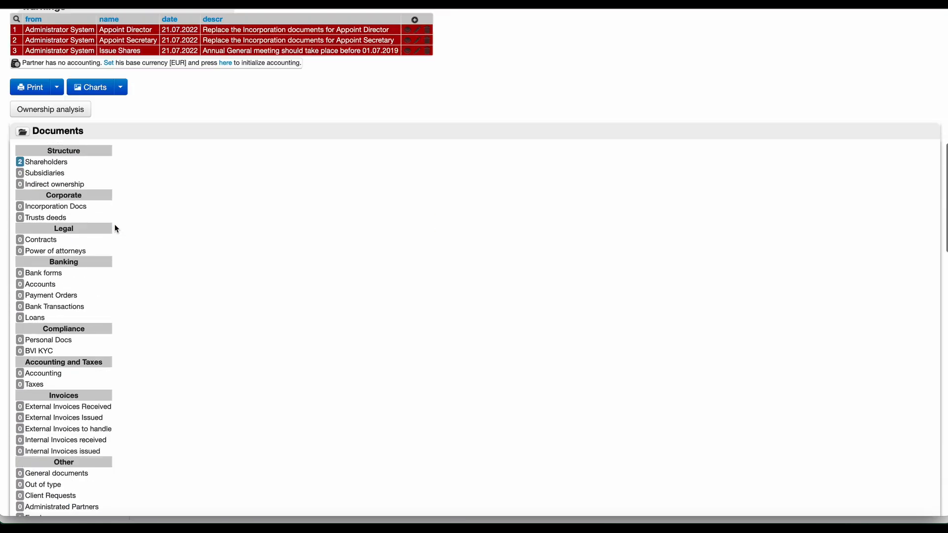
pyautogui.scroll(13, 114, 226)
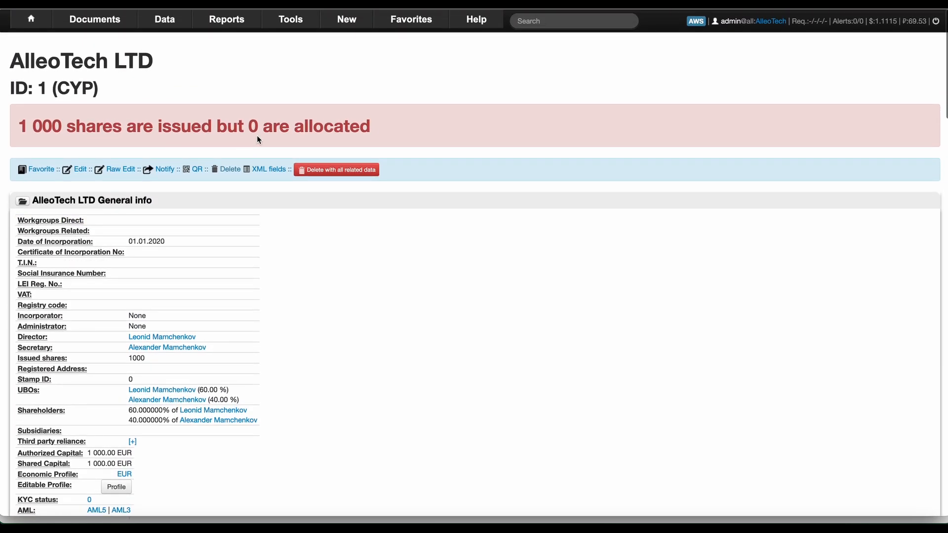
pyautogui.scroll(-15, 257, 137)
pyautogui.scroll(4, 255, 138)
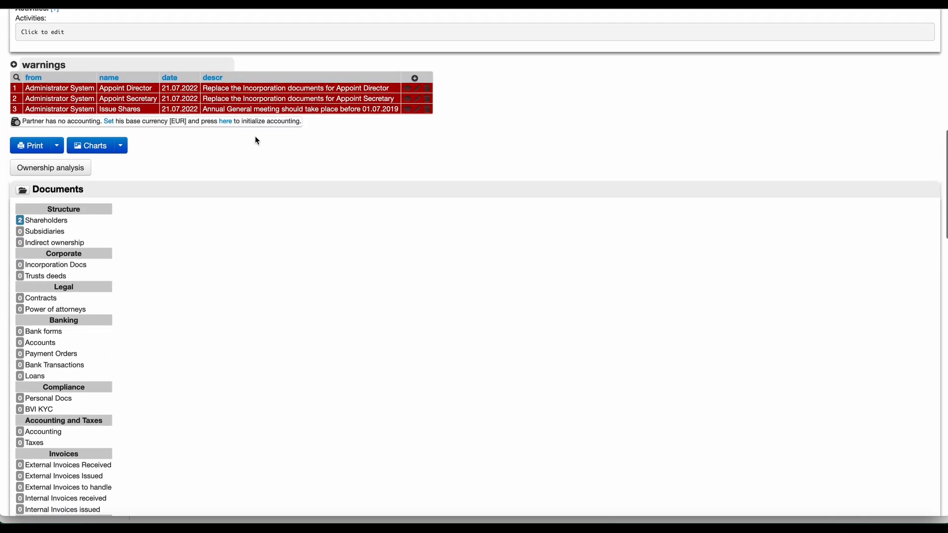
pyautogui.scroll(-10, 256, 140)
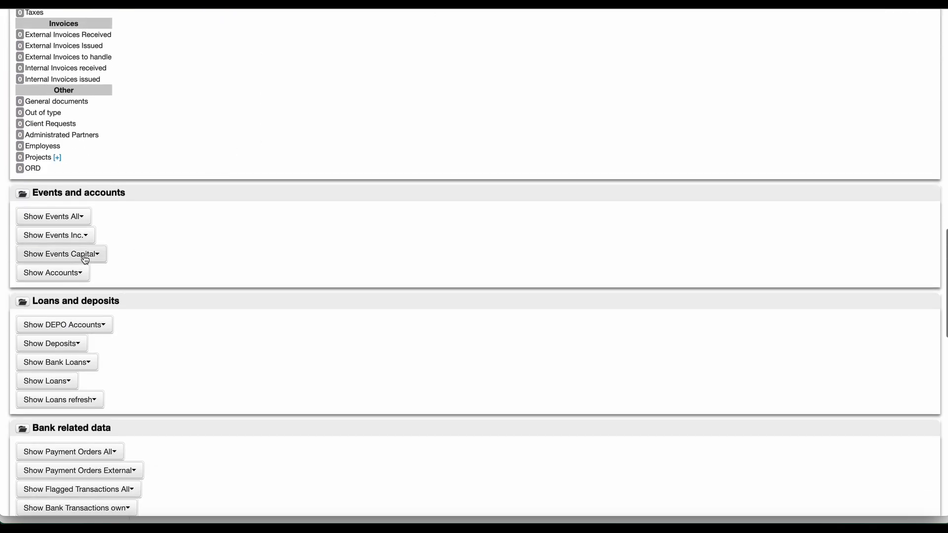
# Reopen the 600-share transfer event, tick Complete, and save it.
pyautogui.click(85, 256)
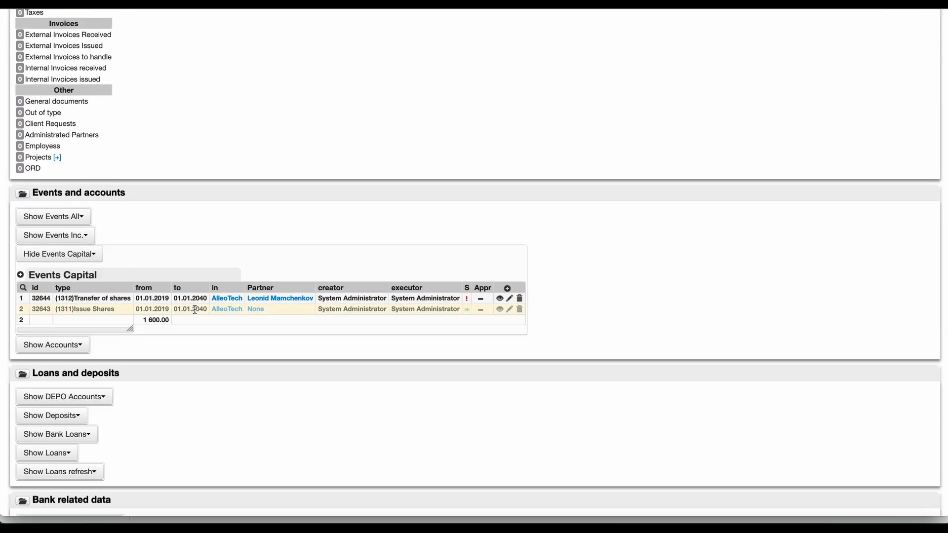
pyautogui.click(510, 299)
pyautogui.scroll(-5, 194, 303)
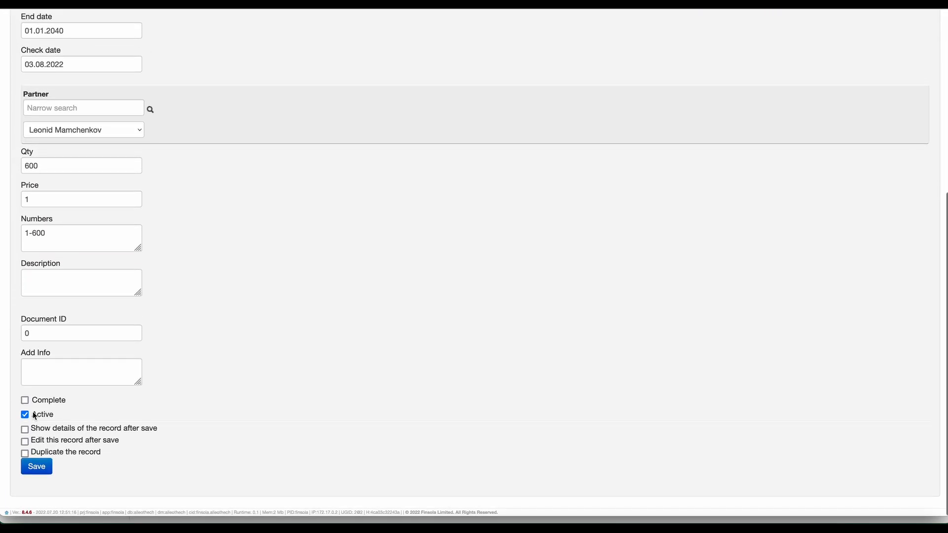
pyautogui.click(25, 401)
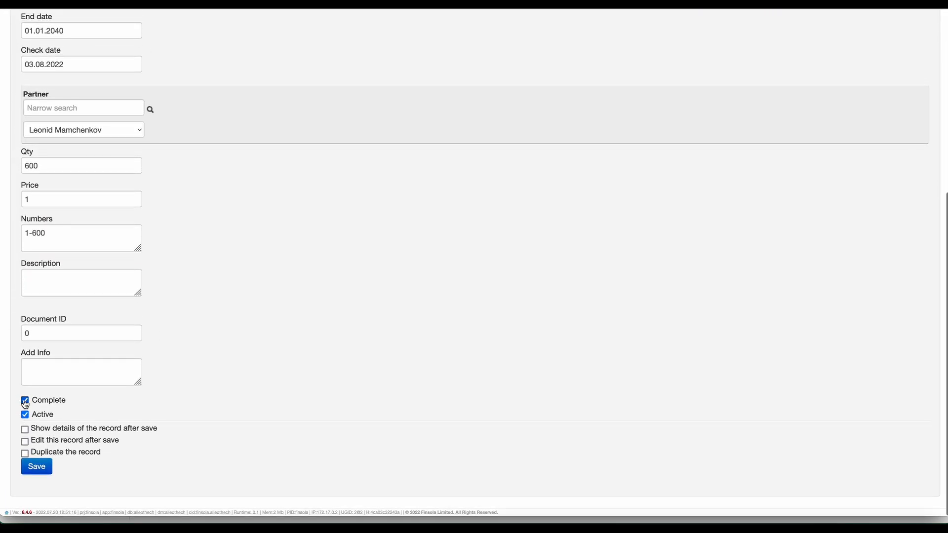
pyautogui.click(35, 470)
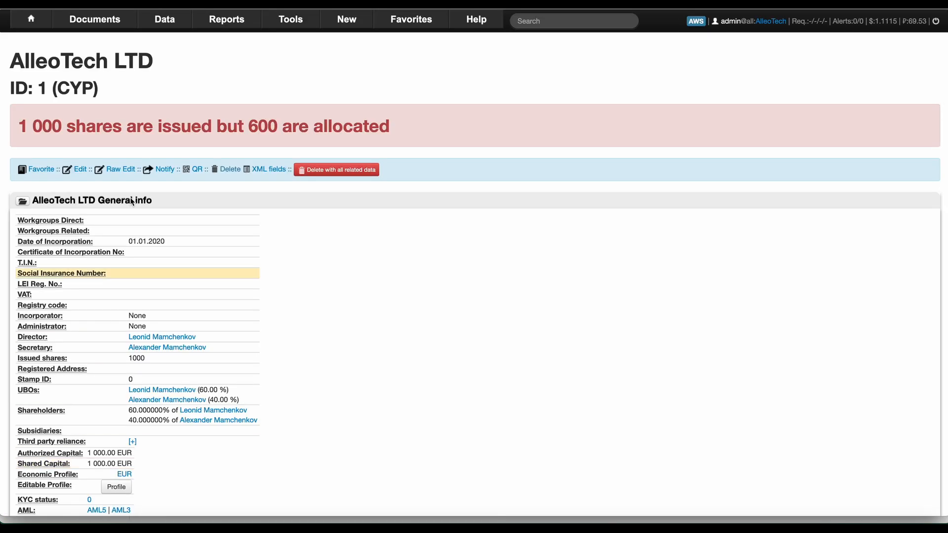
# Confirm 600 of 1 000 issued shares are now allocated and list the capital events.
pyautogui.moveTo(21, 126); pyautogui.dragTo(52, 124)
pyautogui.doubleClick(263, 126)
pyautogui.scroll(-10, 263, 125)
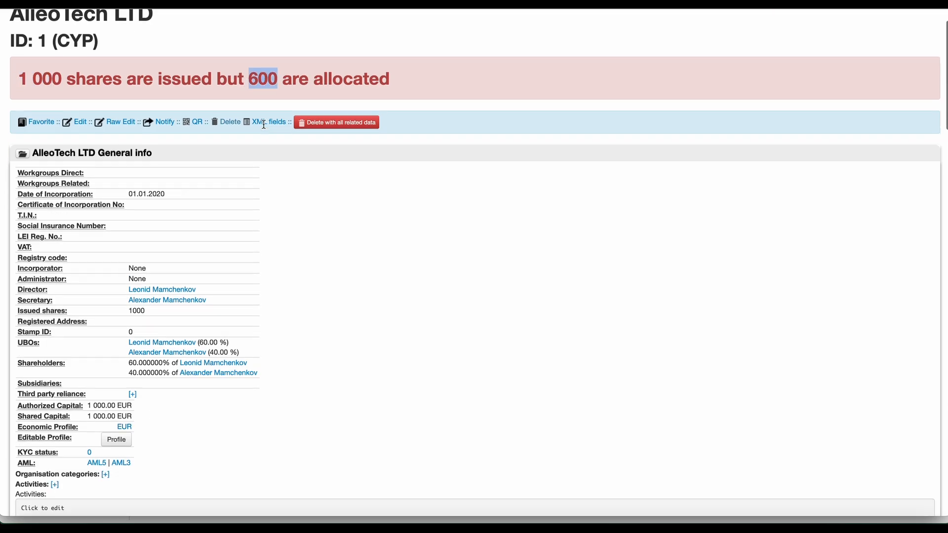
pyautogui.scroll(-10, 264, 128)
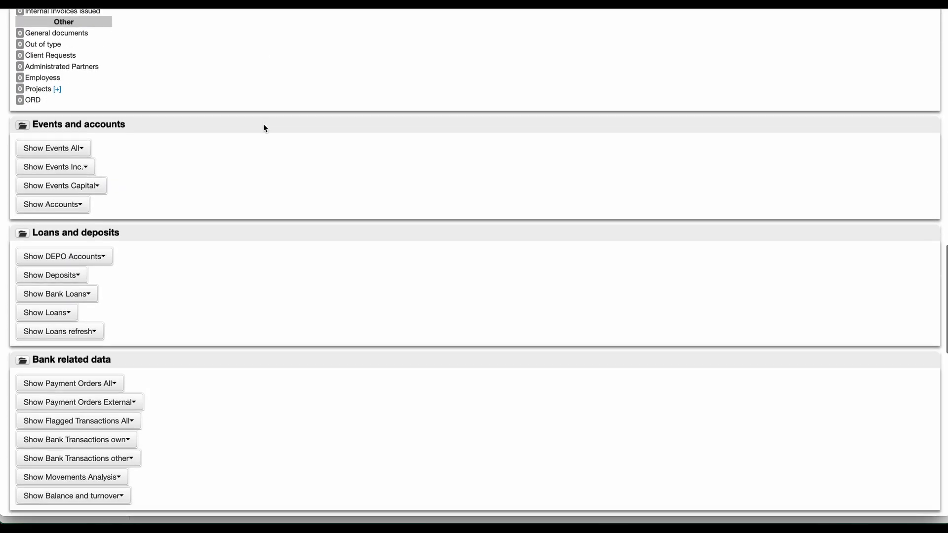
pyautogui.scroll(1, 168, 116)
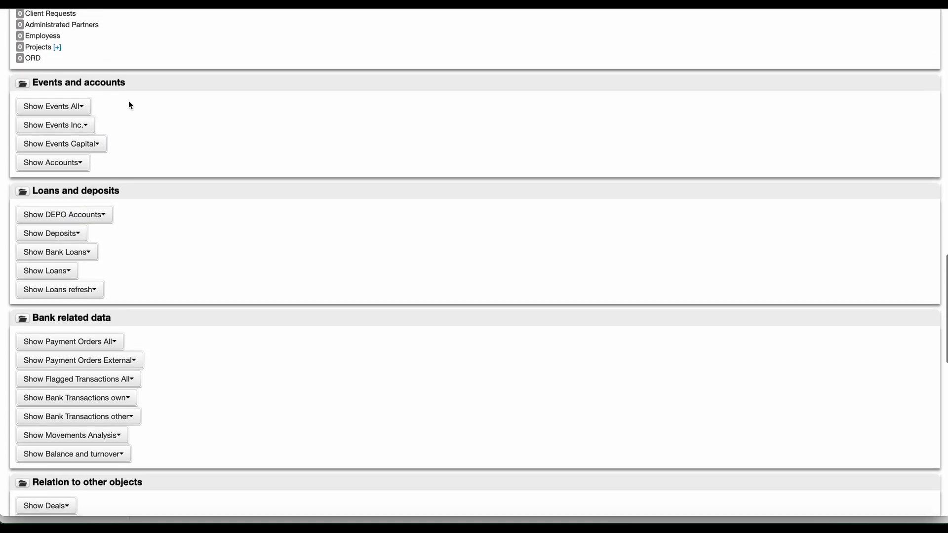
pyautogui.click(91, 144)
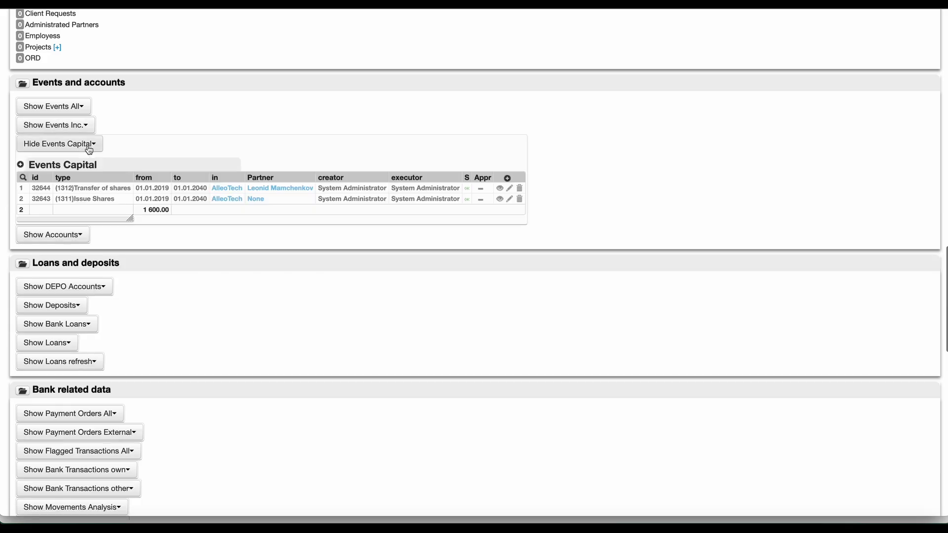
# Start a new Transfer of shares capital event running 01.01.2019 to 01.01.2040.
pyautogui.click(21, 166)
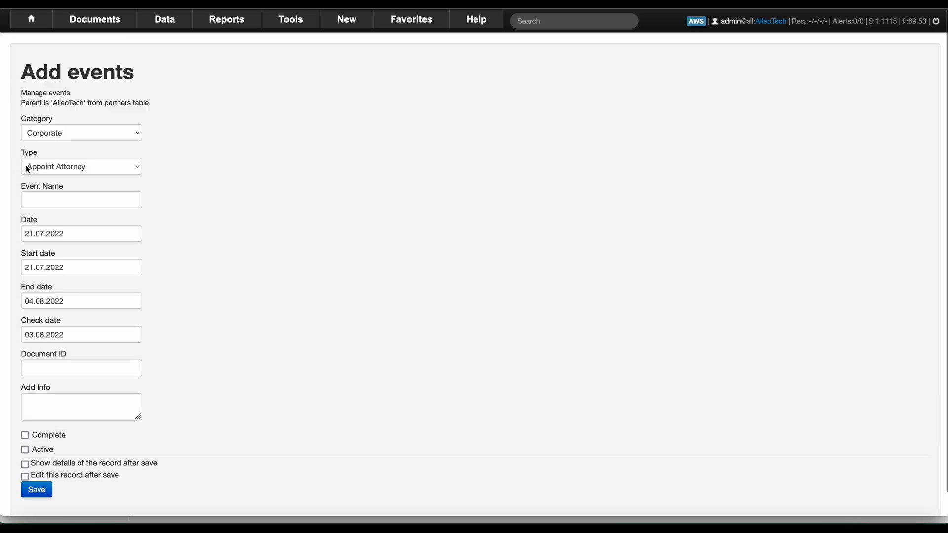
pyautogui.click(86, 163)
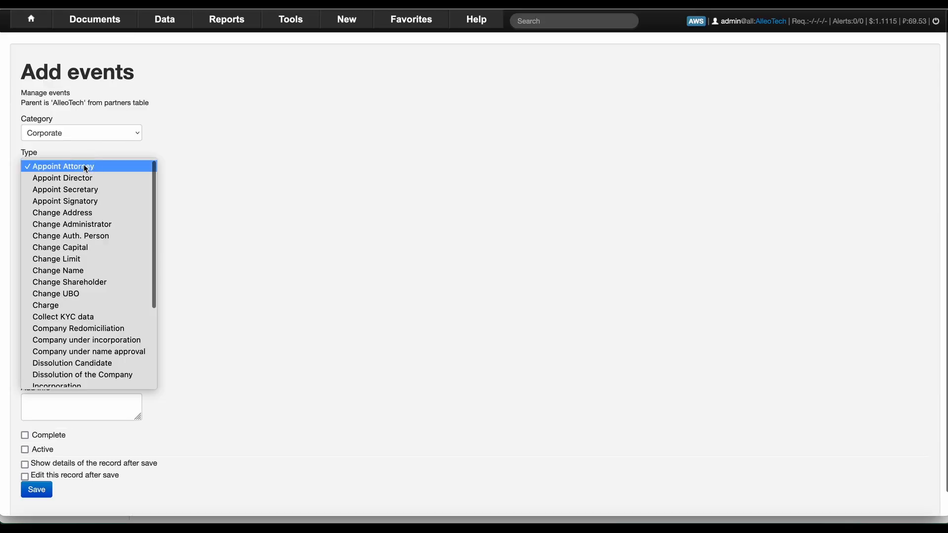
pyautogui.scroll(-3, 85, 299)
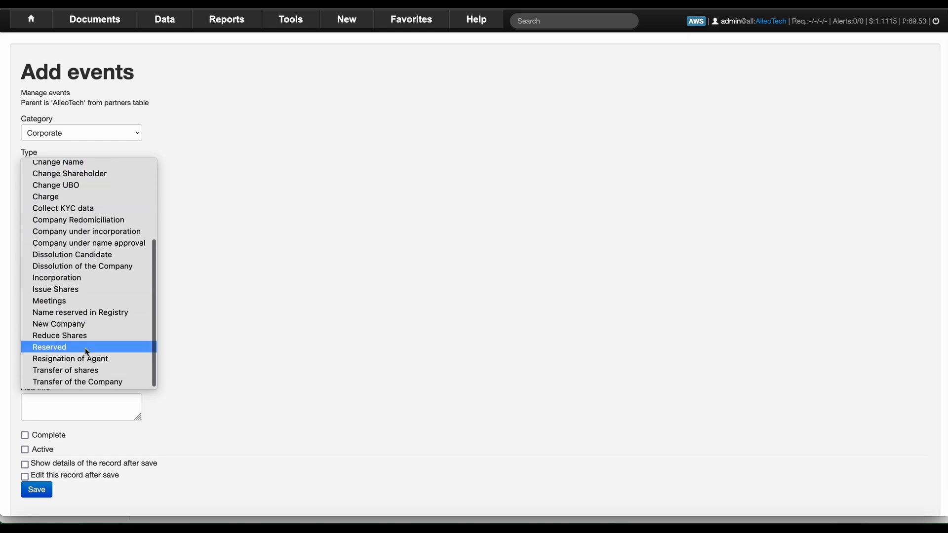
pyautogui.click(81, 371)
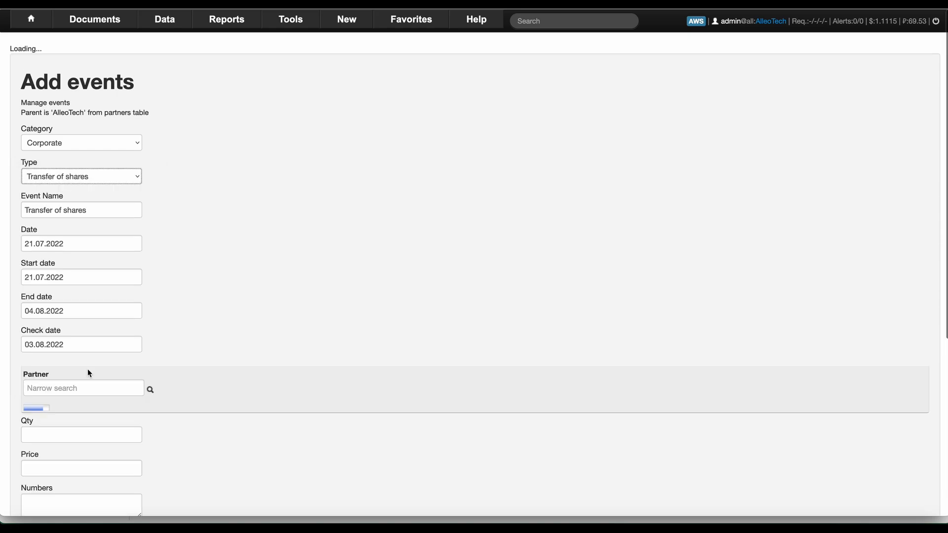
pyautogui.click(76, 268)
pyautogui.moveTo(76, 268); pyautogui.dragTo(1, 260)
pyautogui.write('01.01.2019')
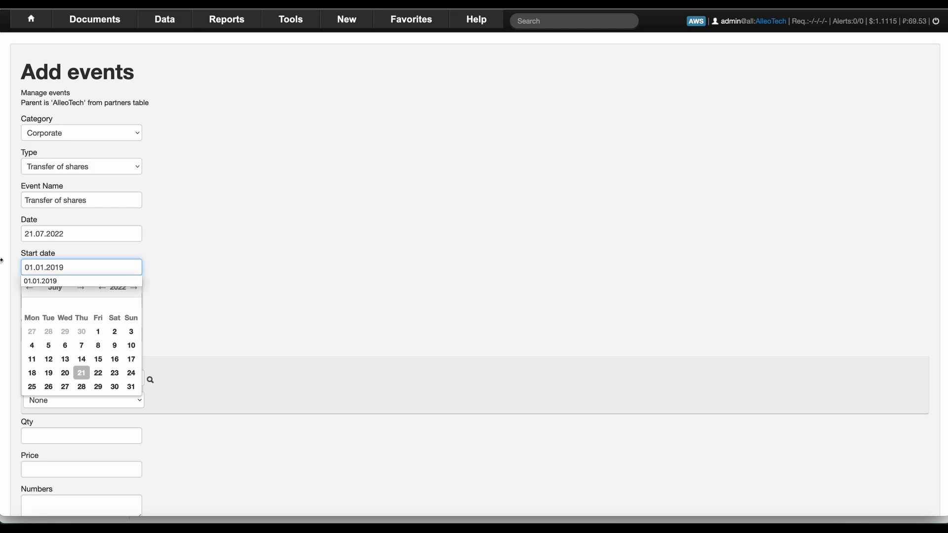
pyautogui.press('Tab')
pyautogui.write('10')
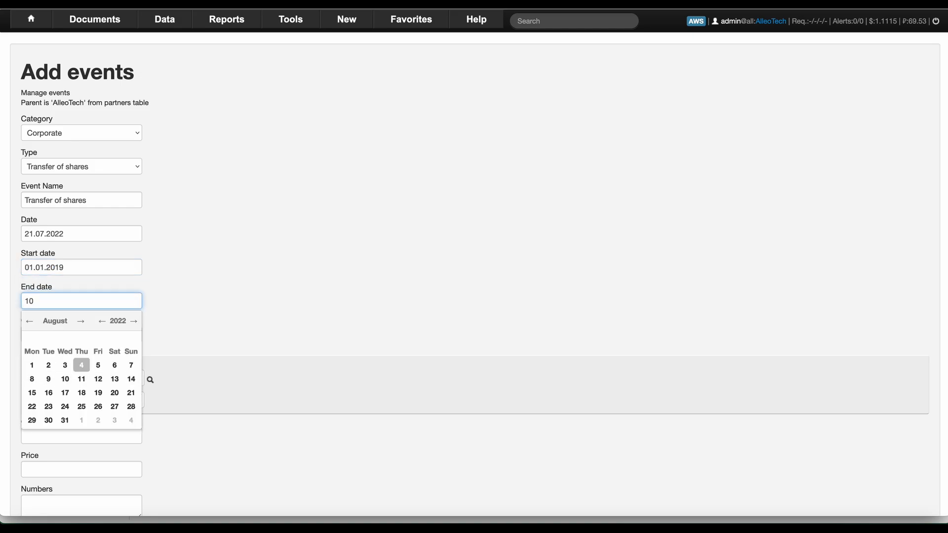
pyautogui.press('BackSpace')
pyautogui.write('01')
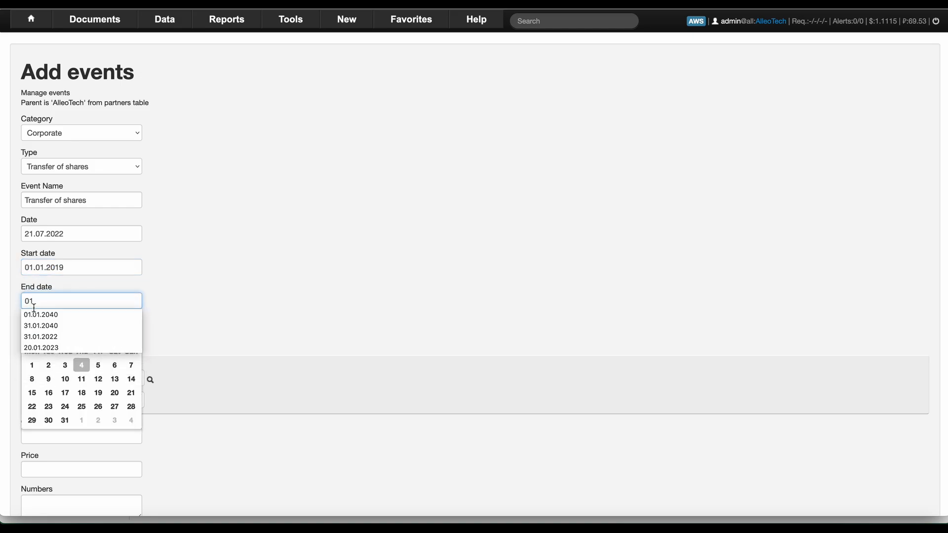
pyautogui.click(36, 314)
pyautogui.click(168, 316)
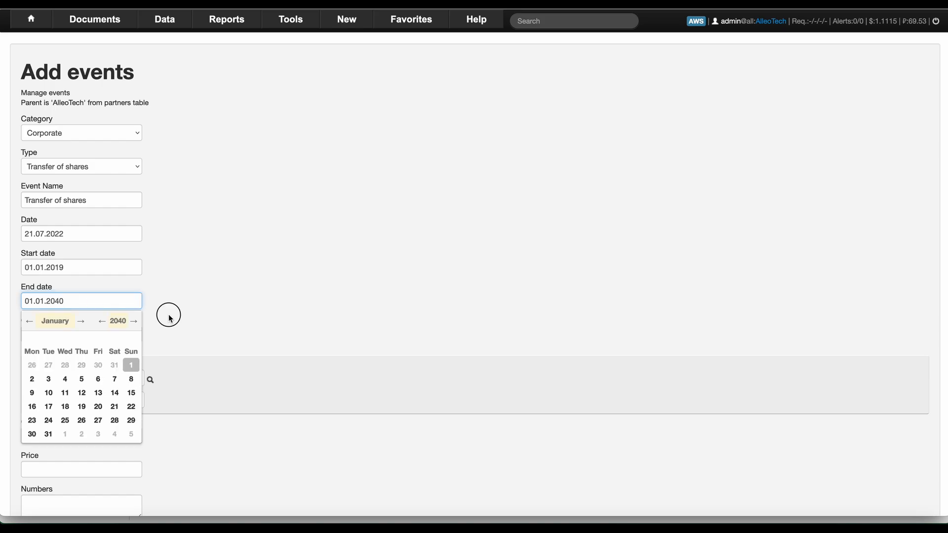
# Transfer 400 shares, numbers 601-1000, at price 1 to the second shareholder, marked complete, and save.
pyautogui.click(82, 380)
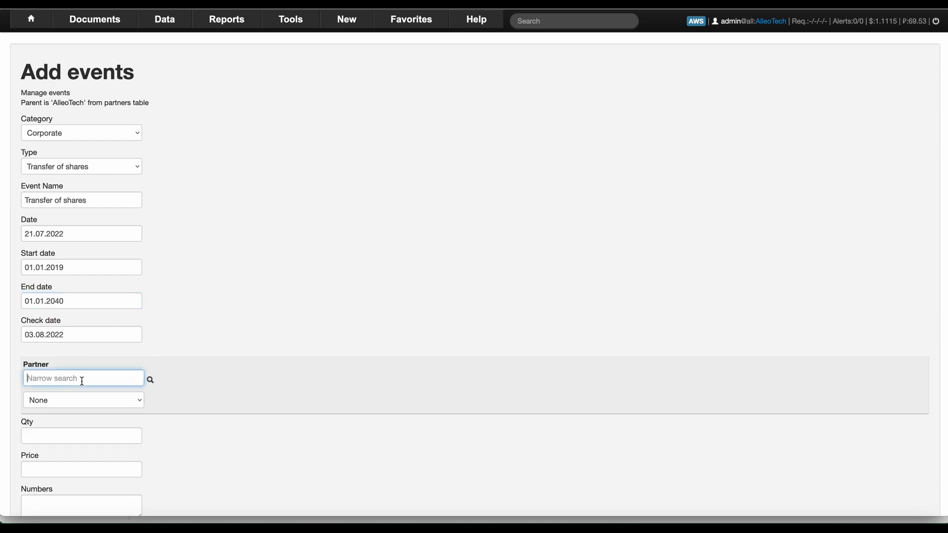
pyautogui.write('alex')
pyautogui.press('Tab')
pyautogui.click(71, 401)
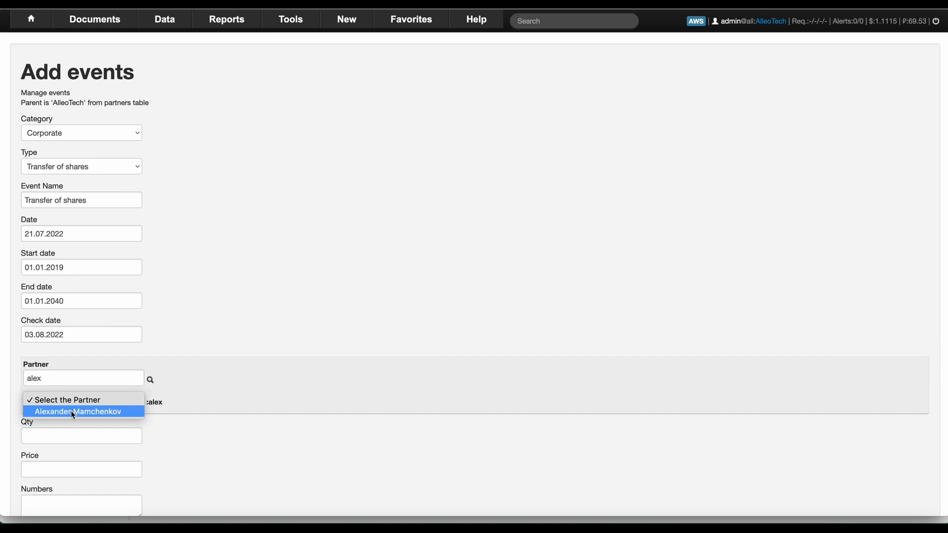
pyautogui.click(71, 411)
pyautogui.click(72, 433)
pyautogui.write('400')
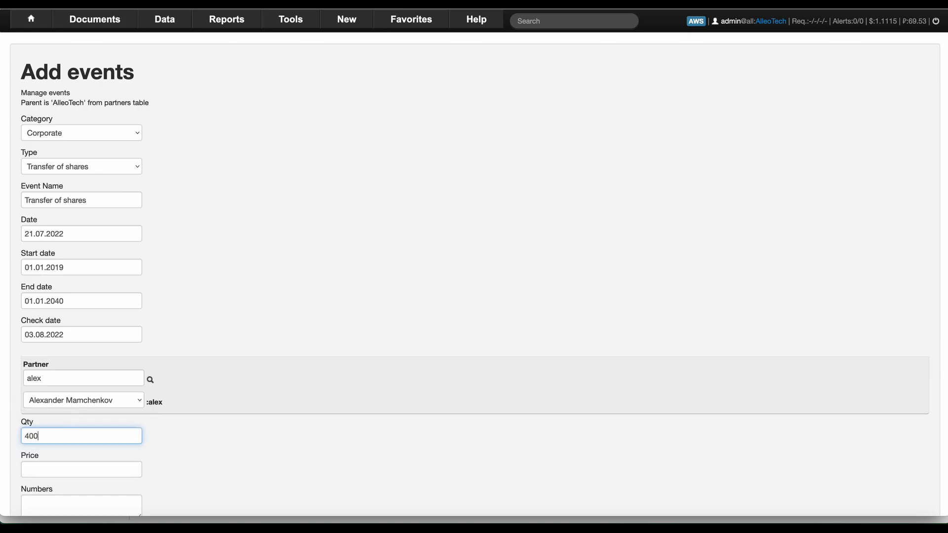
pyautogui.press('Tab')
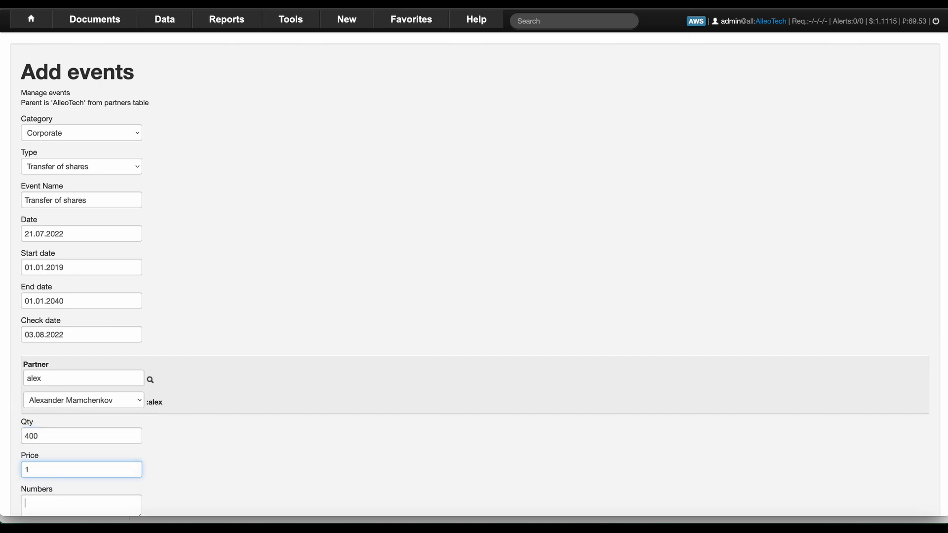
pyautogui.scroll(-3, 474, 266)
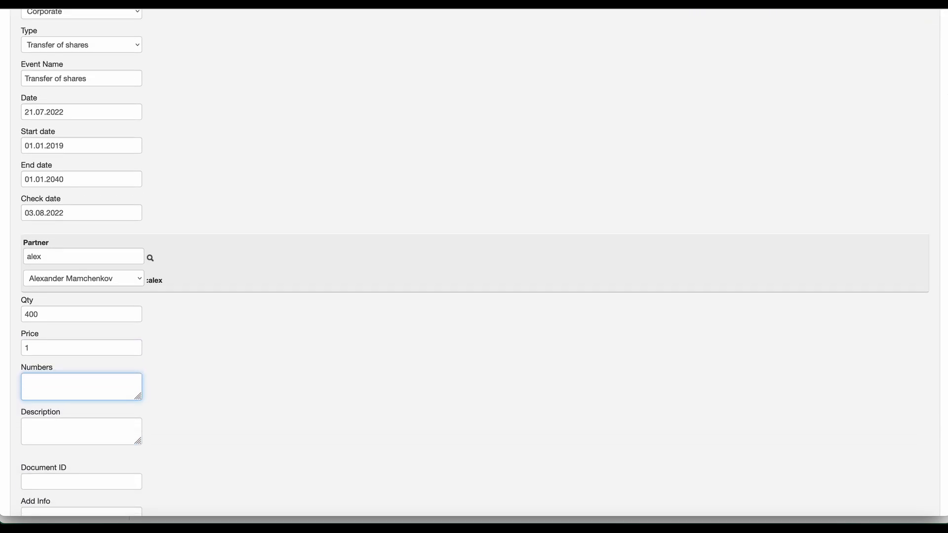
pyautogui.write('000')
pyautogui.scroll(-3, 206, 513)
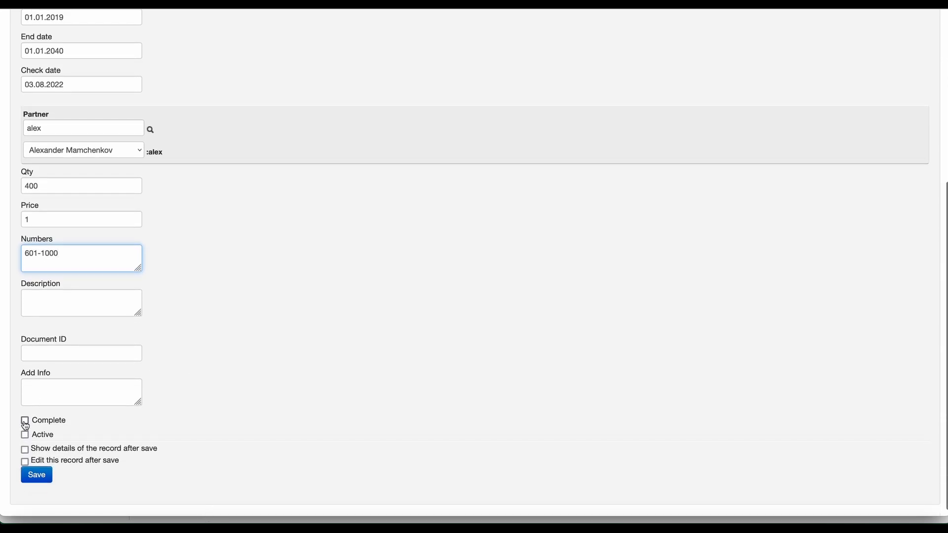
pyautogui.click(25, 422)
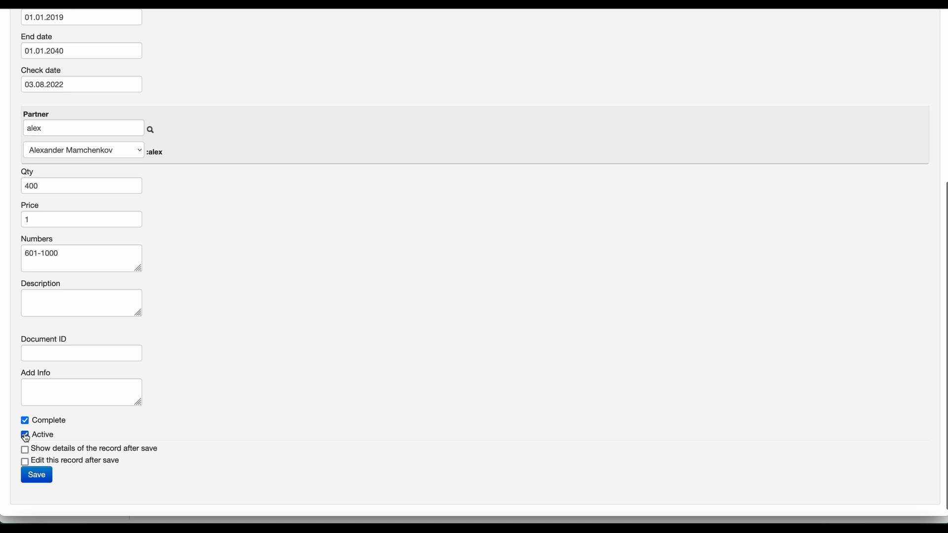
pyautogui.click(35, 476)
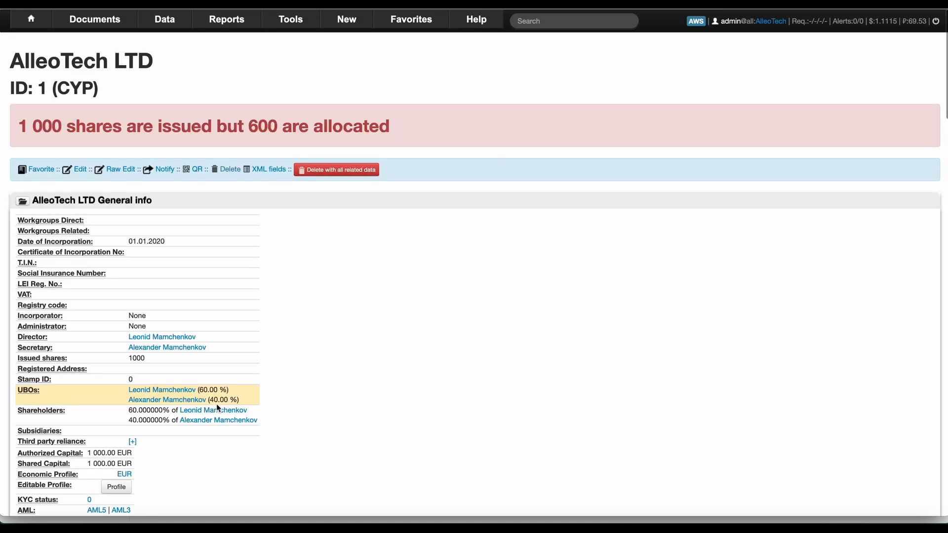
# Reopen the 400-share transfer from the capital events, confirm Complete is ticked, and save again.
pyautogui.scroll(-12, 206, 248)
pyautogui.scroll(-7, 206, 250)
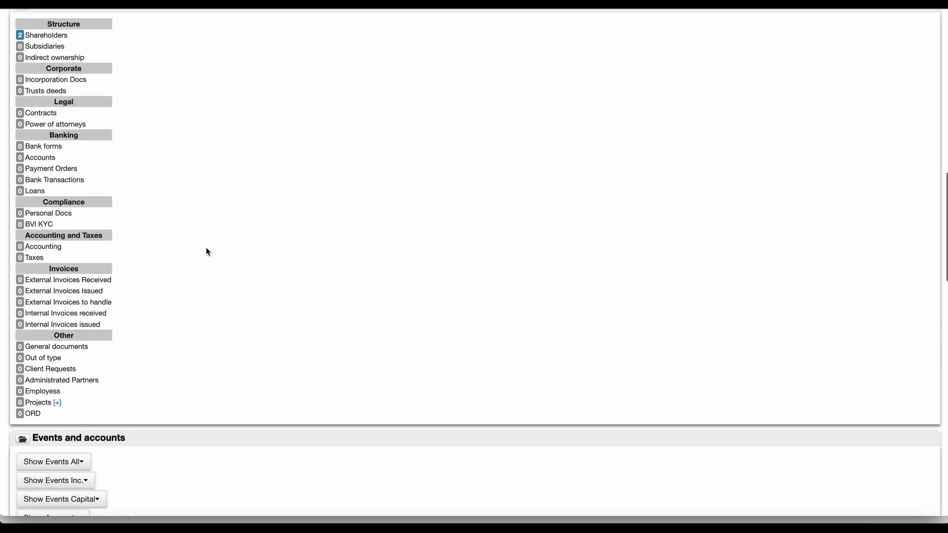
pyautogui.click(104, 199)
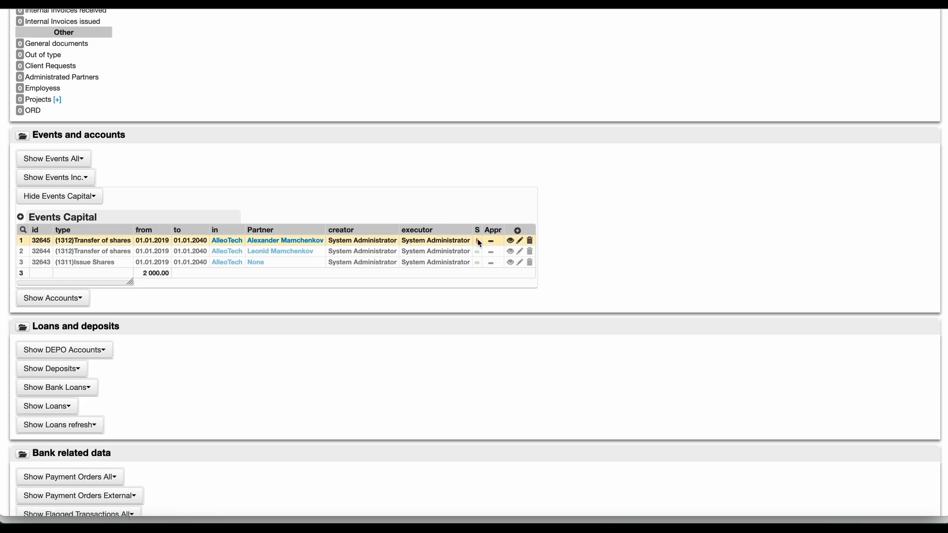
pyautogui.click(520, 240)
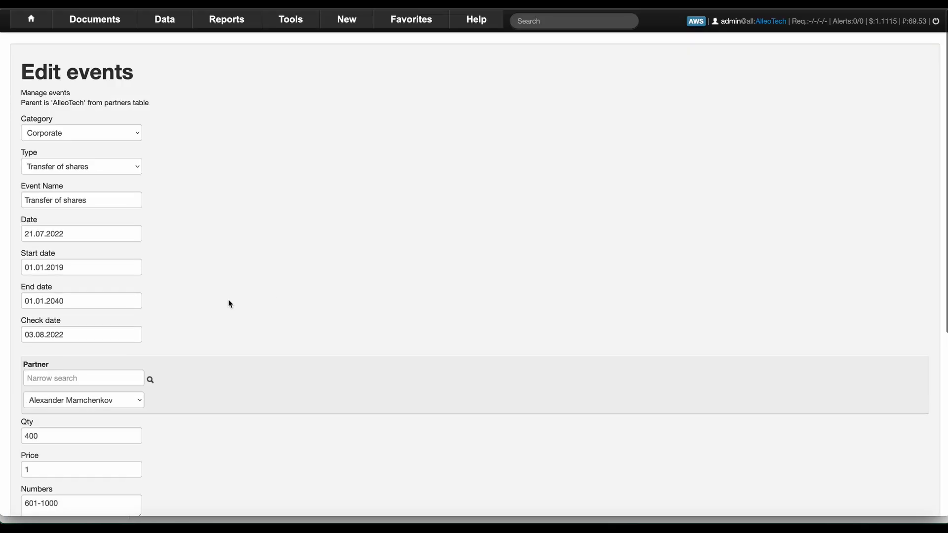
pyautogui.scroll(-5, 228, 304)
pyautogui.click(25, 400)
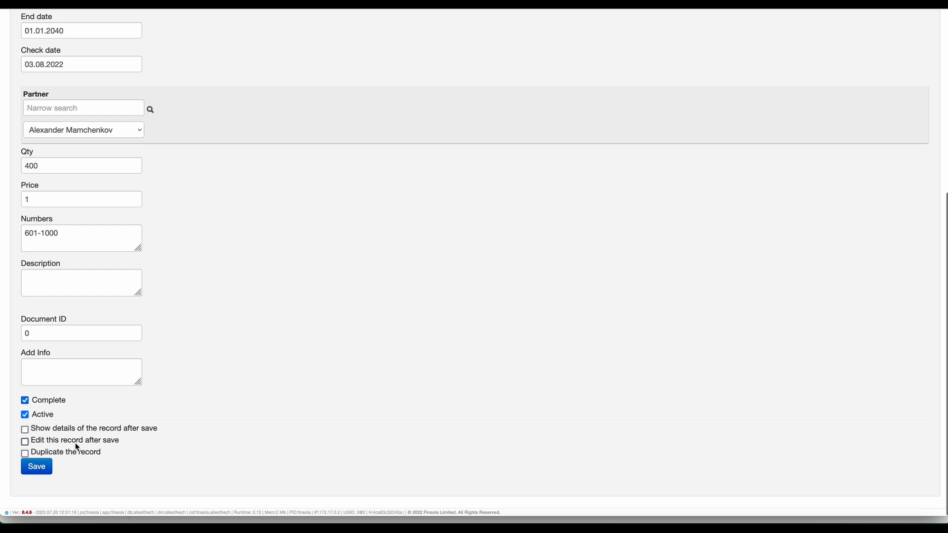
pyautogui.click(37, 466)
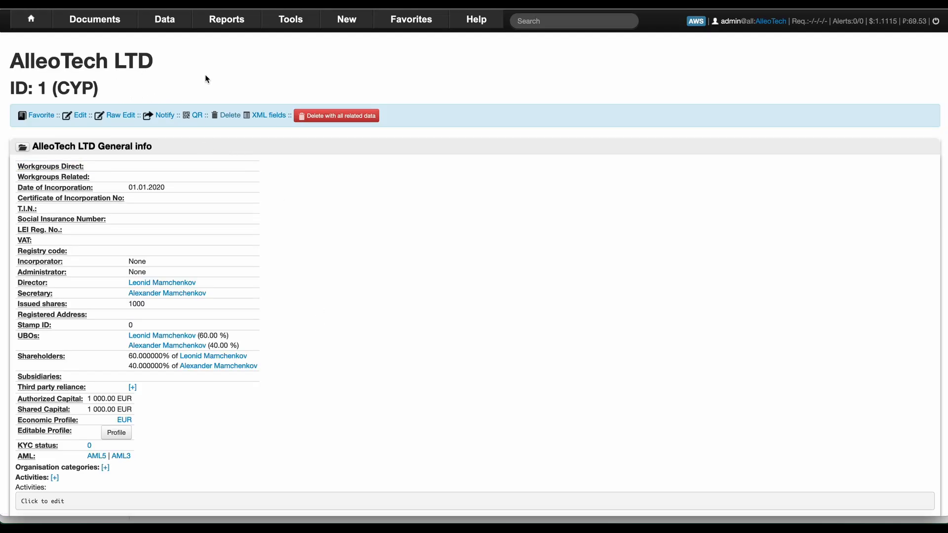
# Print a share certificate PDF for the 01.01.2019 [400] share event.
pyautogui.scroll(-10, 190, 83)
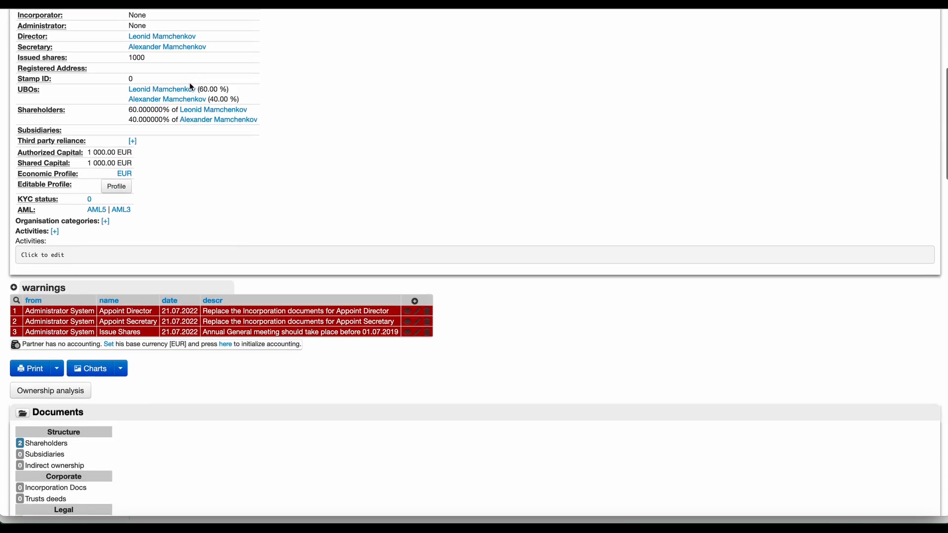
pyautogui.scroll(-1, 191, 88)
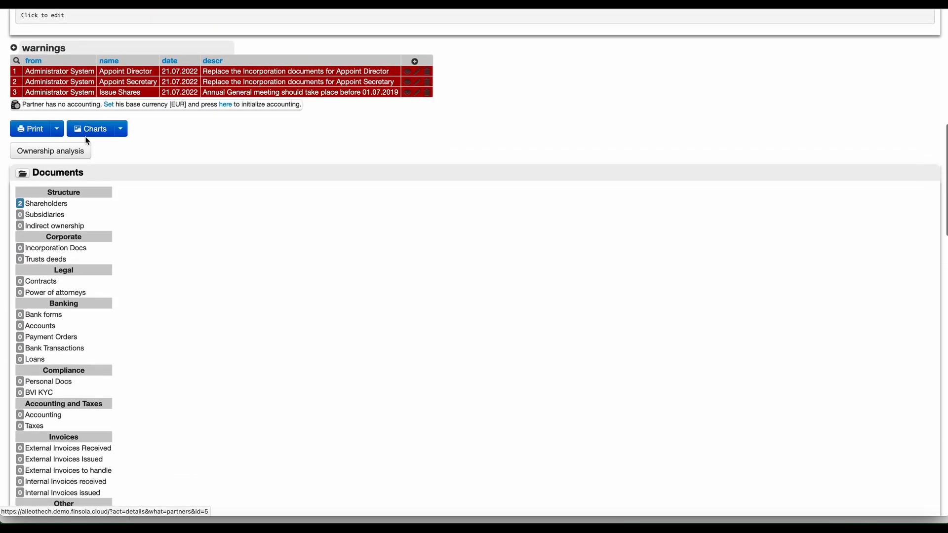
pyautogui.click(57, 129)
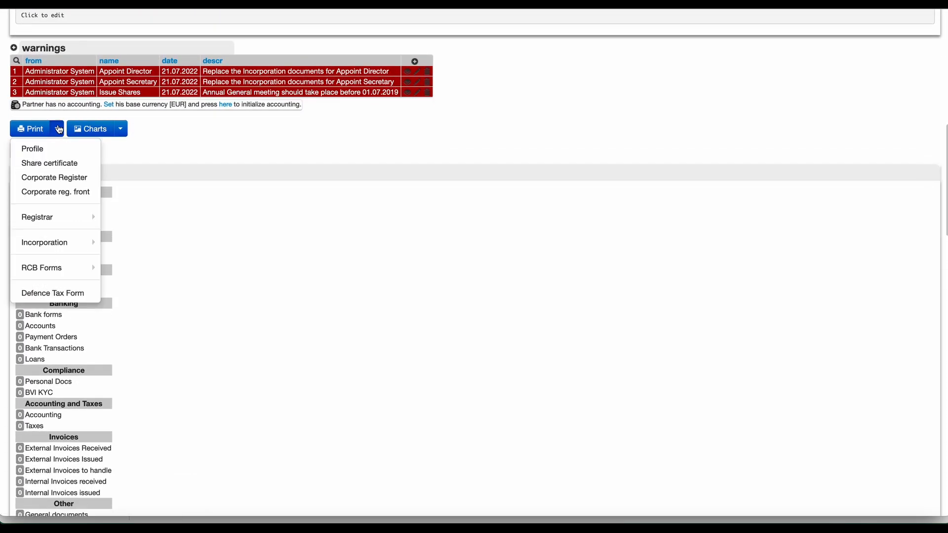
pyautogui.click(51, 163)
pyautogui.click(98, 75)
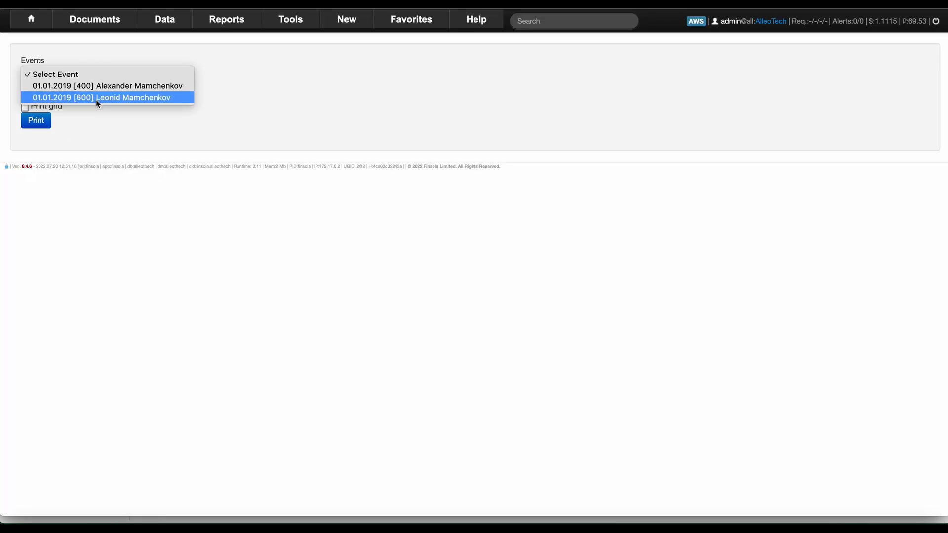
pyautogui.click(128, 89)
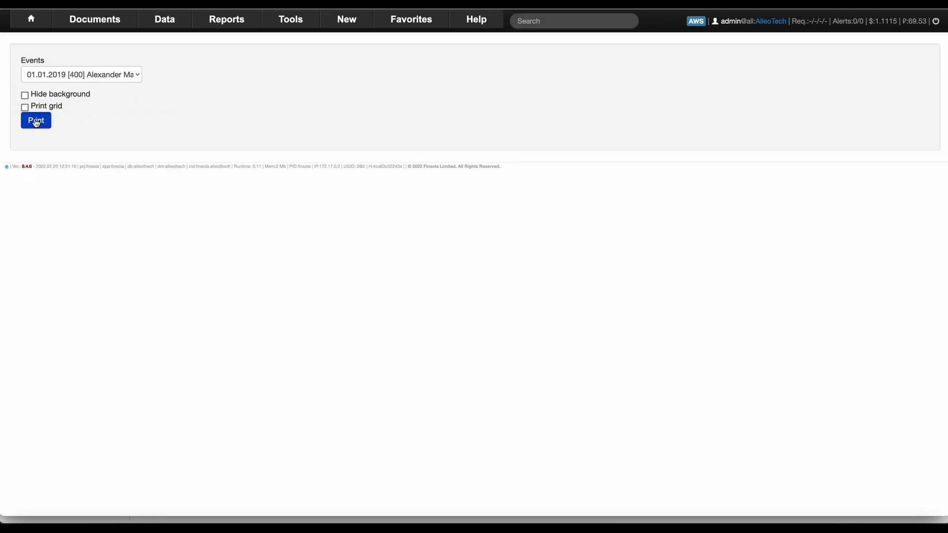
pyautogui.click(36, 121)
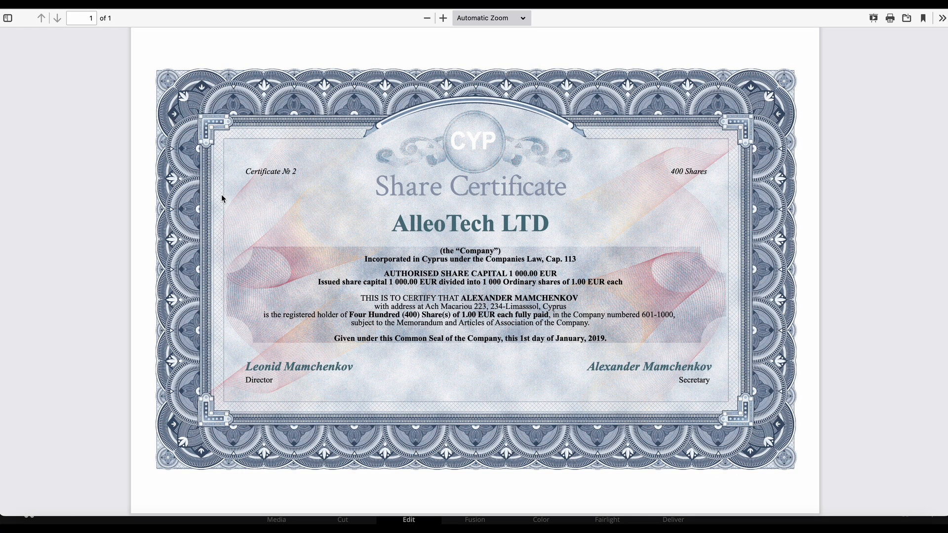
# Zoom the share certificate to 270% and scroll to check the holder and share details.
pyautogui.click(443, 19)
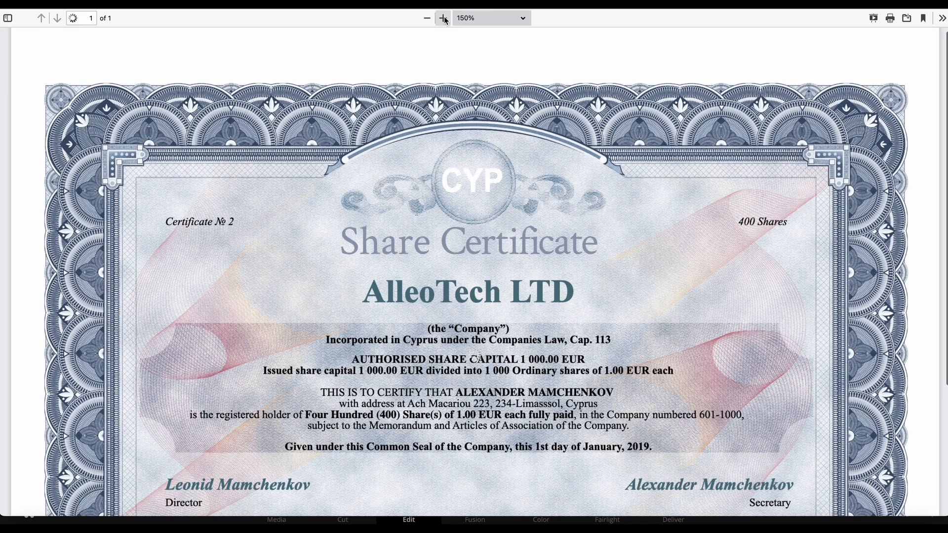
pyautogui.click(444, 18)
pyautogui.click(444, 18)
pyautogui.scroll(-10, 430, 310)
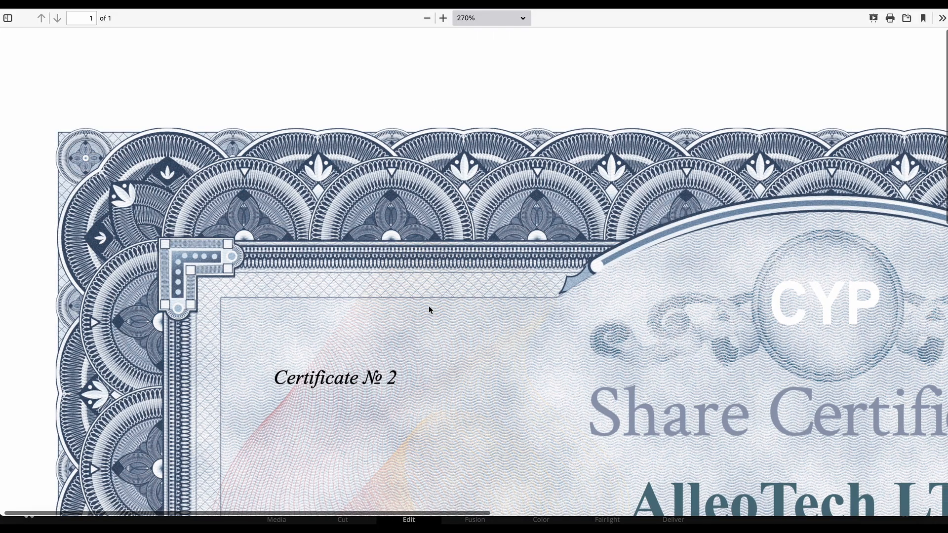
pyautogui.hscroll(5, 430, 309)
pyautogui.scroll(7, 431, 310)
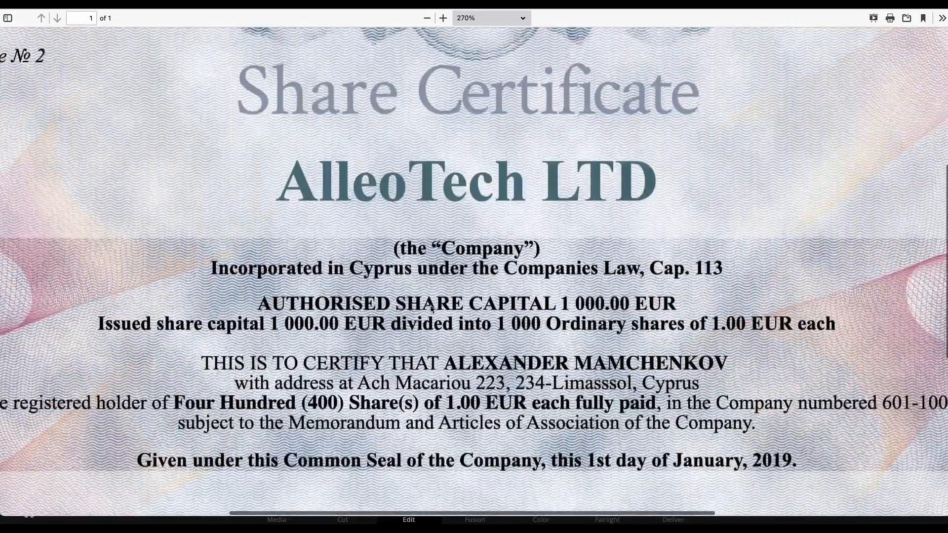
pyautogui.scroll(-1, 432, 306)
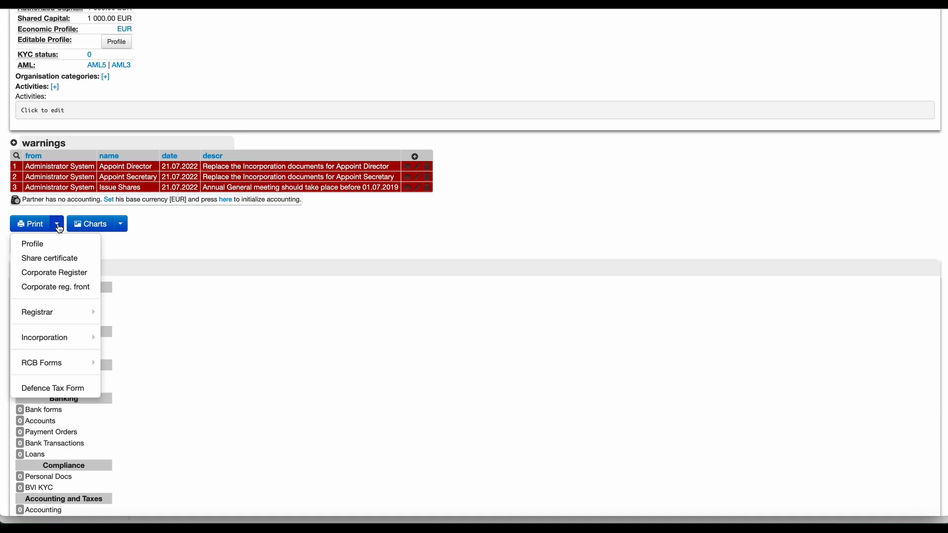
# Generate the AlleoTech LTD Corporate Register PDF and look over its first pages.
pyautogui.click(83, 271)
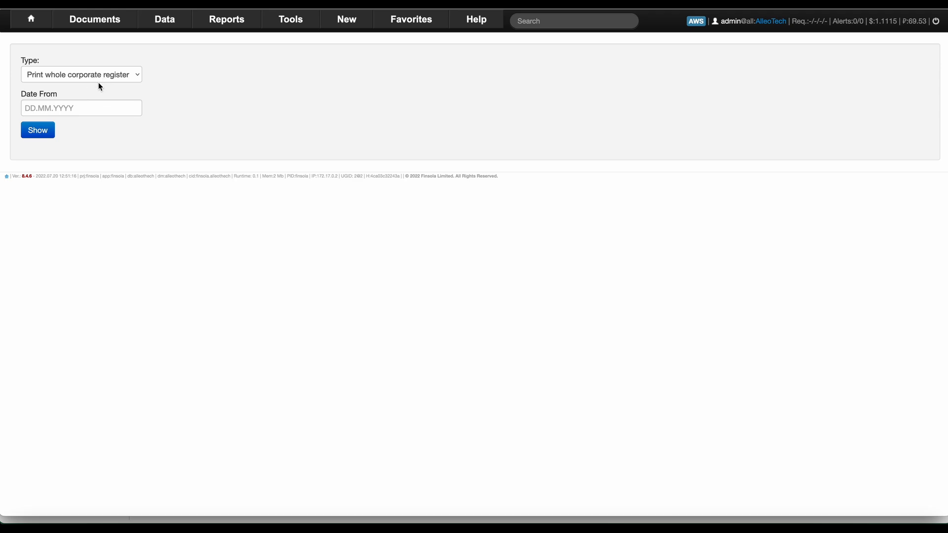
pyautogui.click(37, 131)
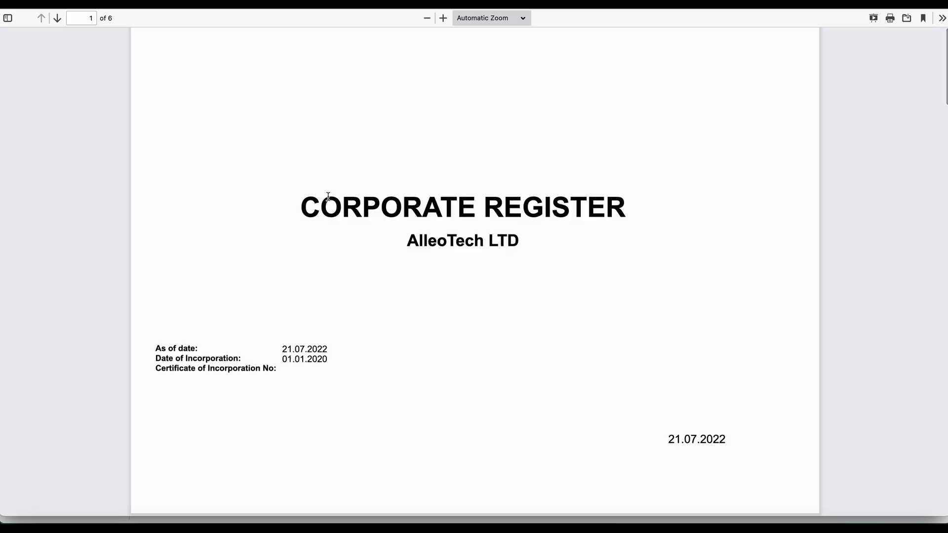
pyautogui.scroll(-10, 328, 198)
pyautogui.scroll(2, 329, 196)
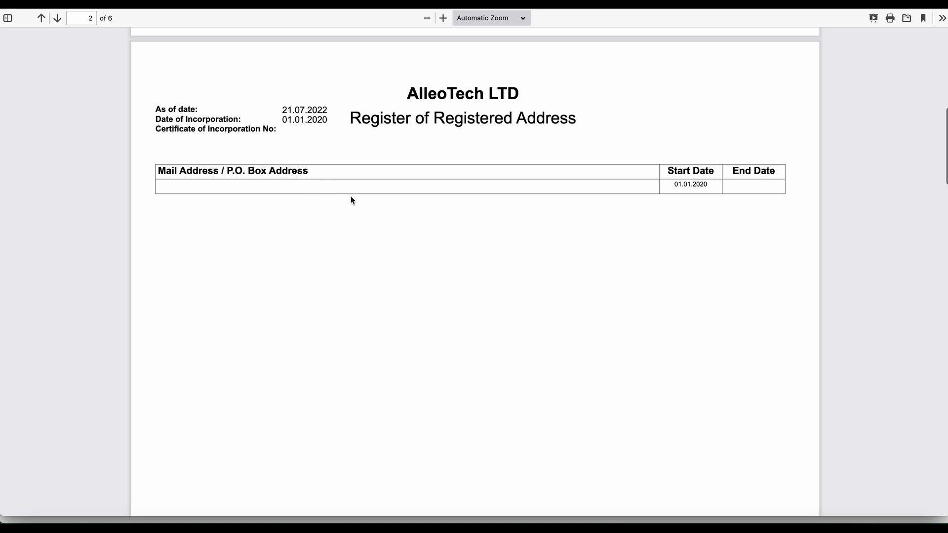
pyautogui.scroll(4, 351, 197)
pyautogui.scroll(-2, 351, 195)
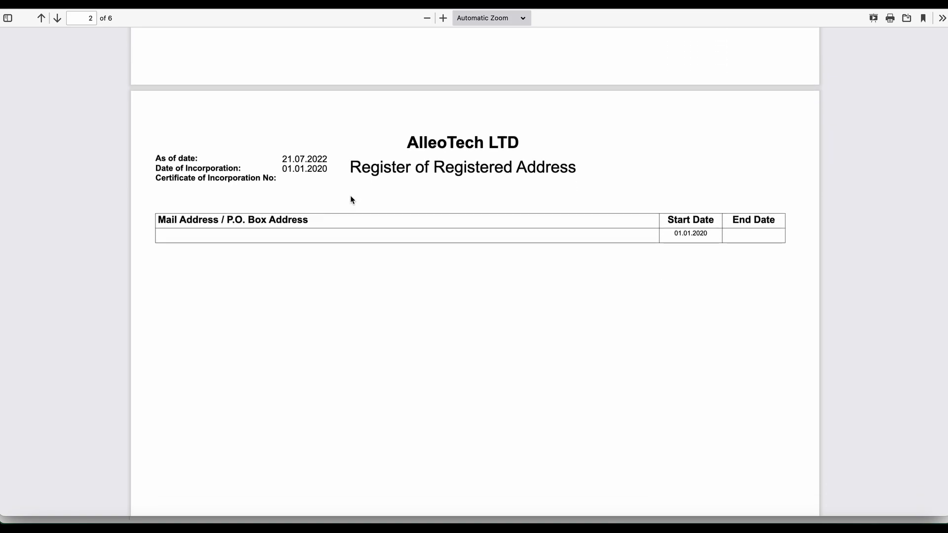
# Scroll through the remaining pages of the six-page register dated 21.07.2022.
pyautogui.scroll(-9, 350, 199)
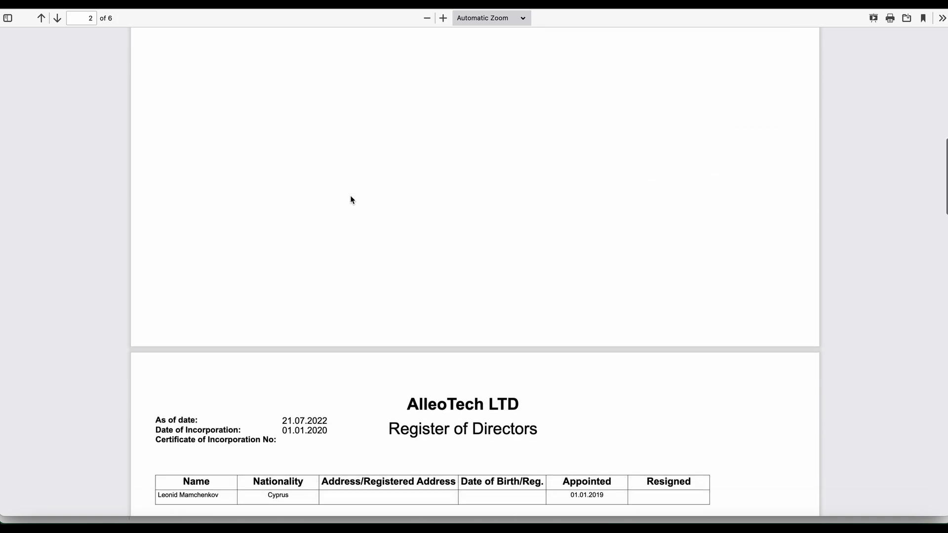
pyautogui.scroll(-5, 351, 200)
pyautogui.scroll(20, 351, 200)
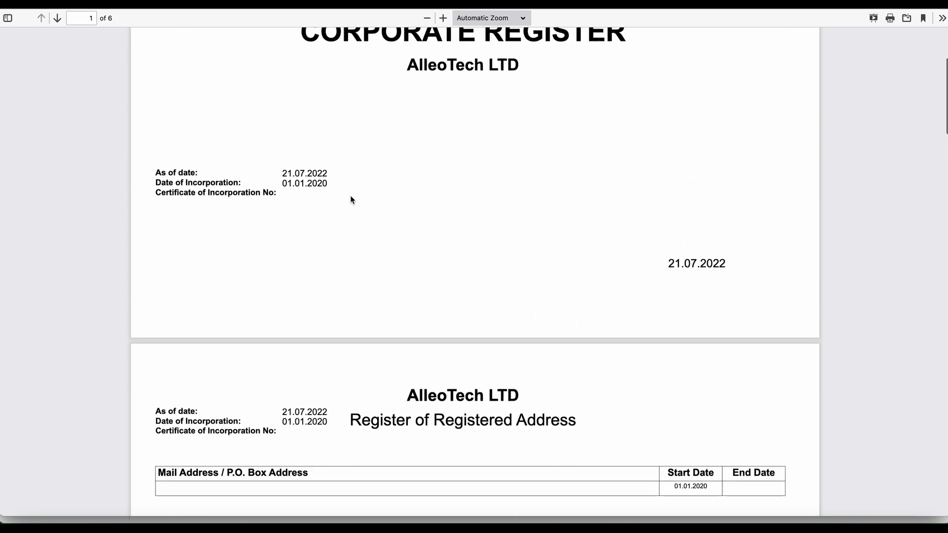
pyautogui.scroll(-20, 350, 196)
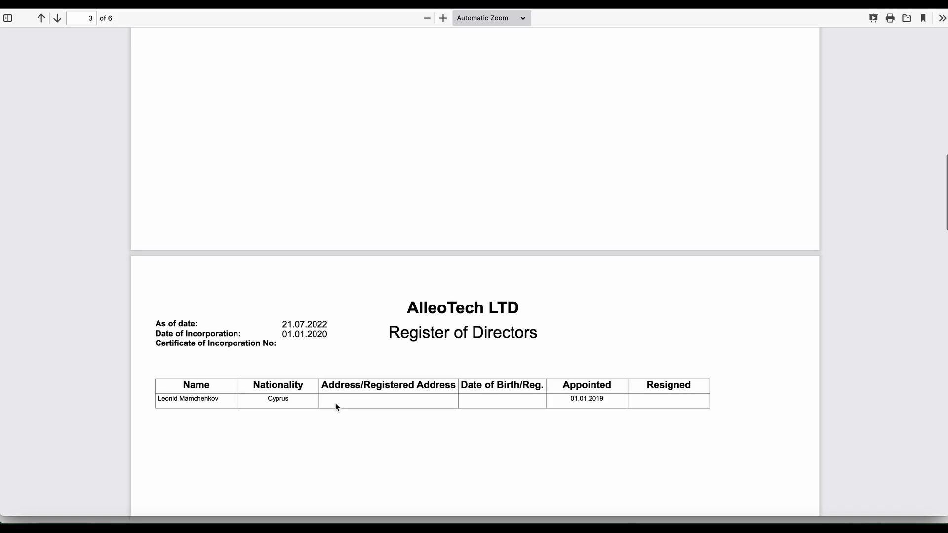
pyautogui.scroll(-10, 390, 401)
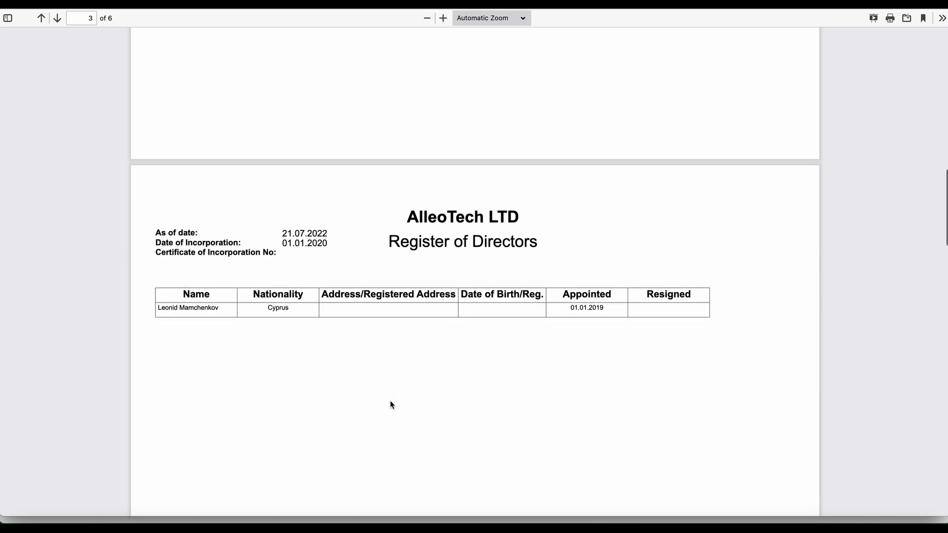
pyautogui.scroll(-20, 390, 401)
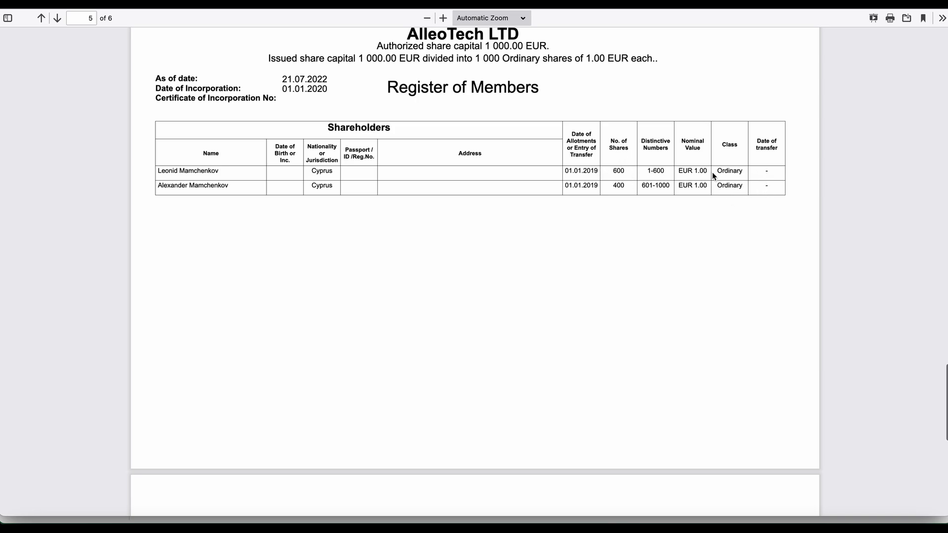
pyautogui.click(650, 172)
pyautogui.moveTo(641, 185); pyautogui.dragTo(671, 185)
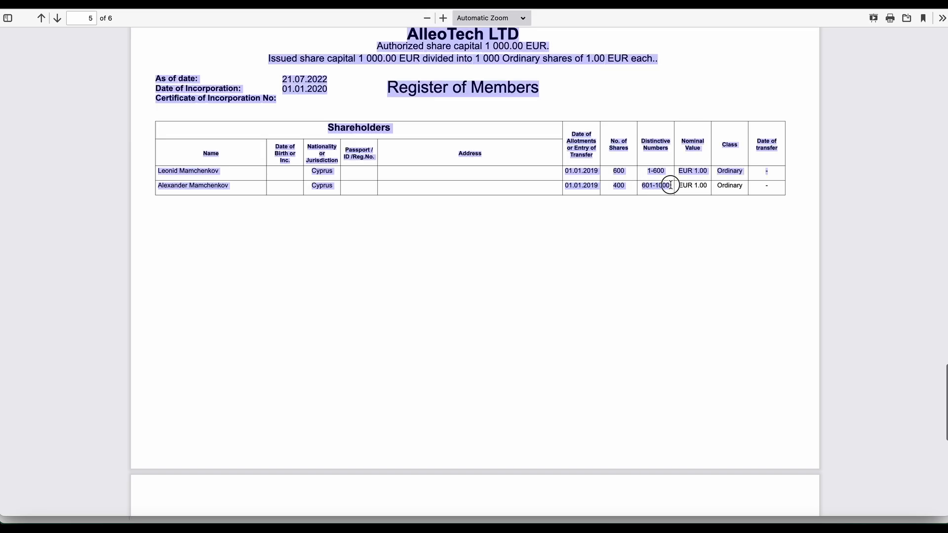
pyautogui.click(671, 186)
pyautogui.scroll(-2, 671, 186)
pyautogui.scroll(-5, 671, 188)
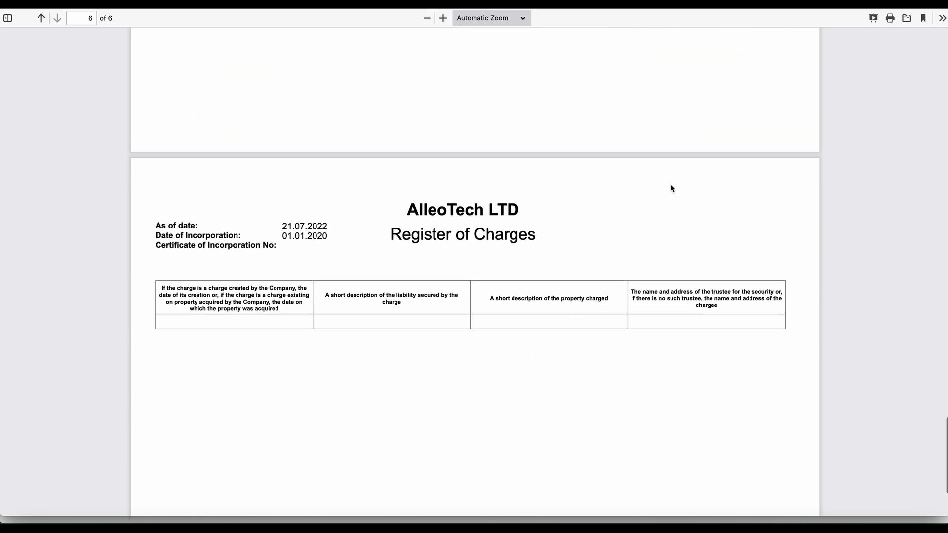
pyautogui.scroll(15, 670, 188)
pyautogui.scroll(15, 671, 188)
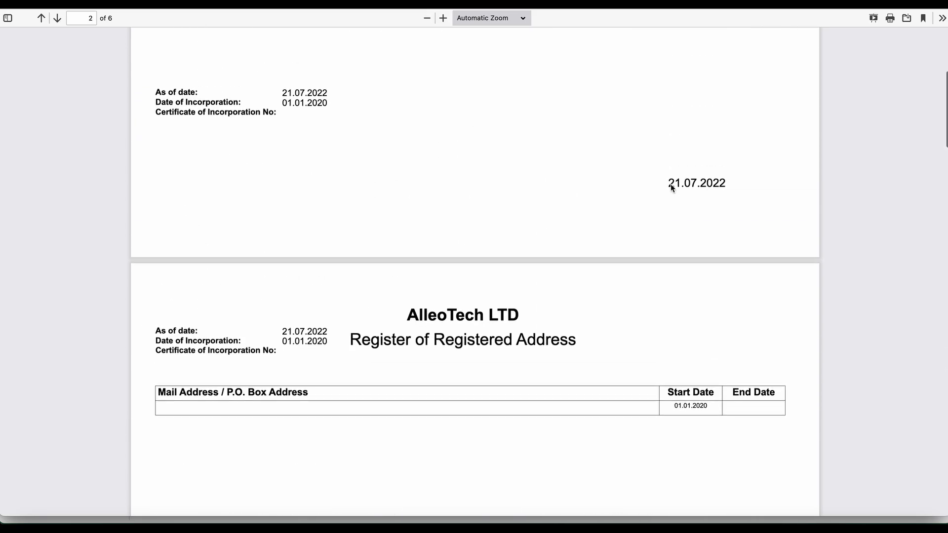
# Update the director's address on his partner record and save it.
pyautogui.click(25, 4)
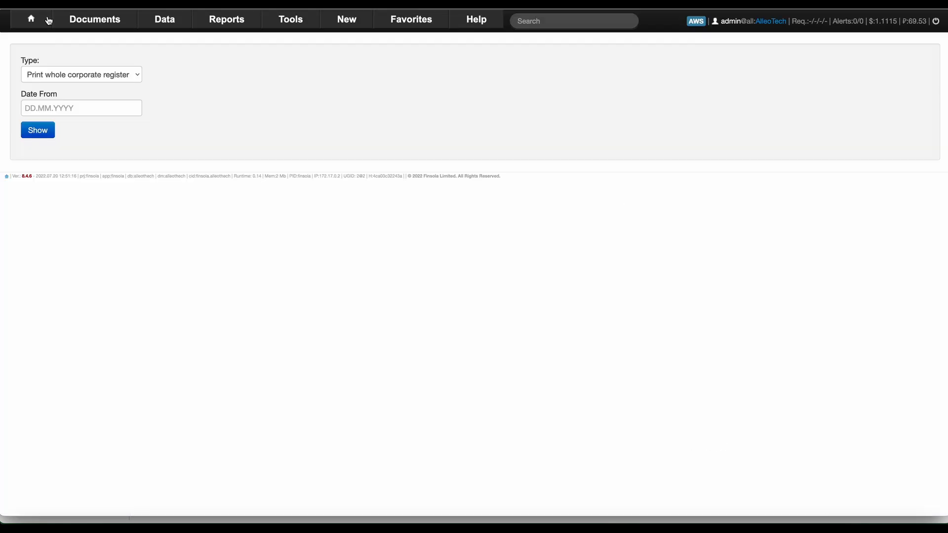
pyautogui.click(25, 4)
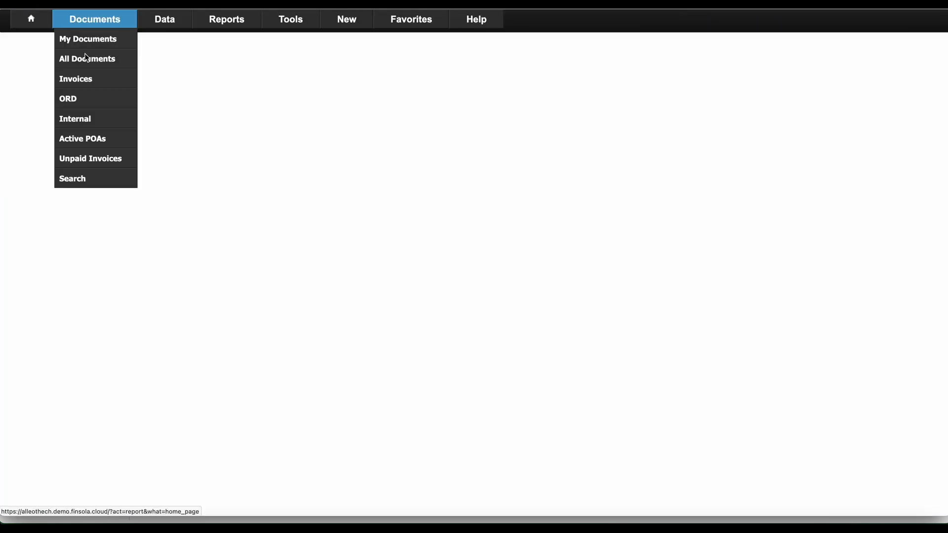
pyautogui.scroll(8, 258, 244)
pyautogui.scroll(-1, 258, 247)
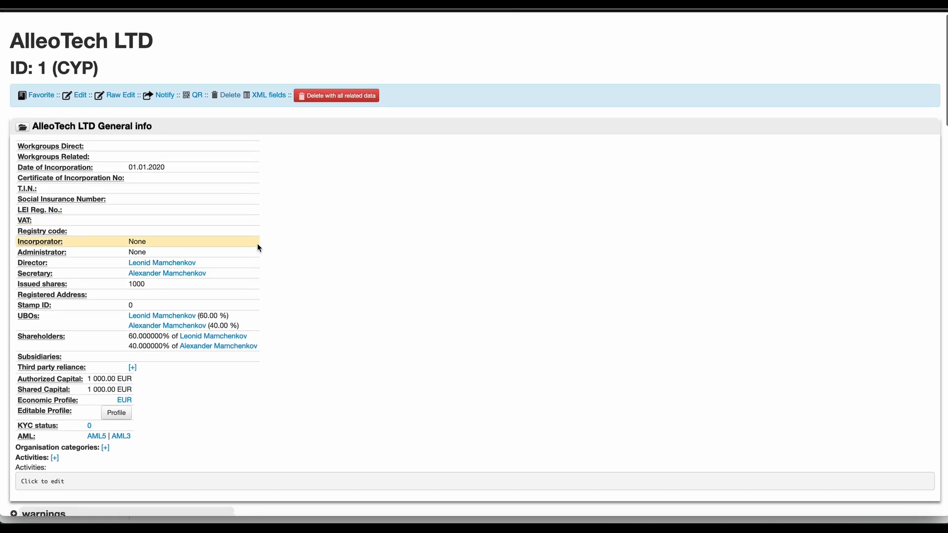
pyautogui.click(166, 263)
pyautogui.scroll(-10, 254, 357)
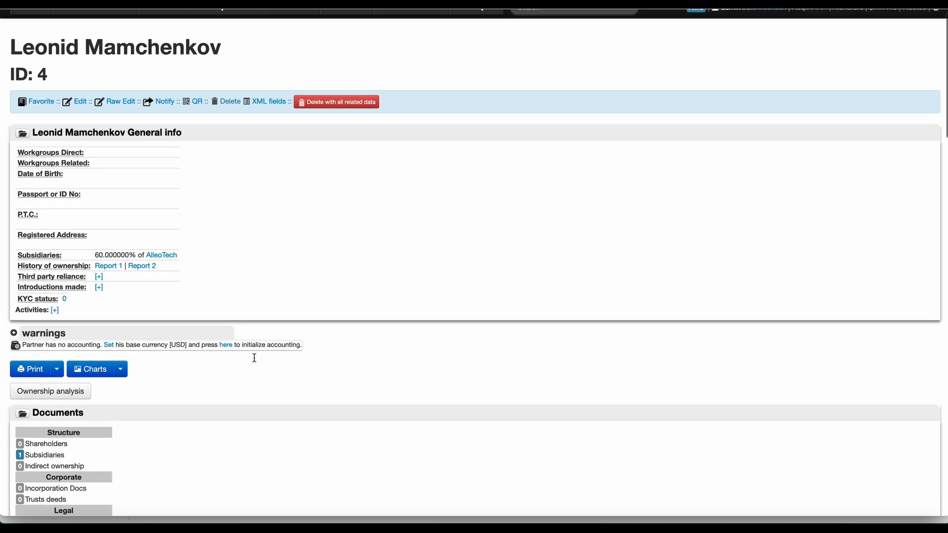
pyautogui.scroll(10, 254, 357)
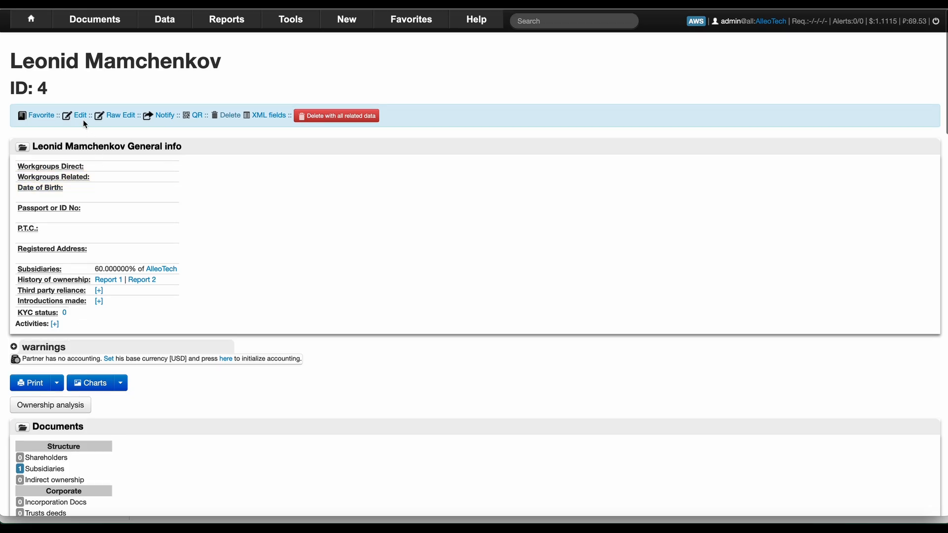
pyautogui.click(80, 115)
pyautogui.scroll(-11, 144, 206)
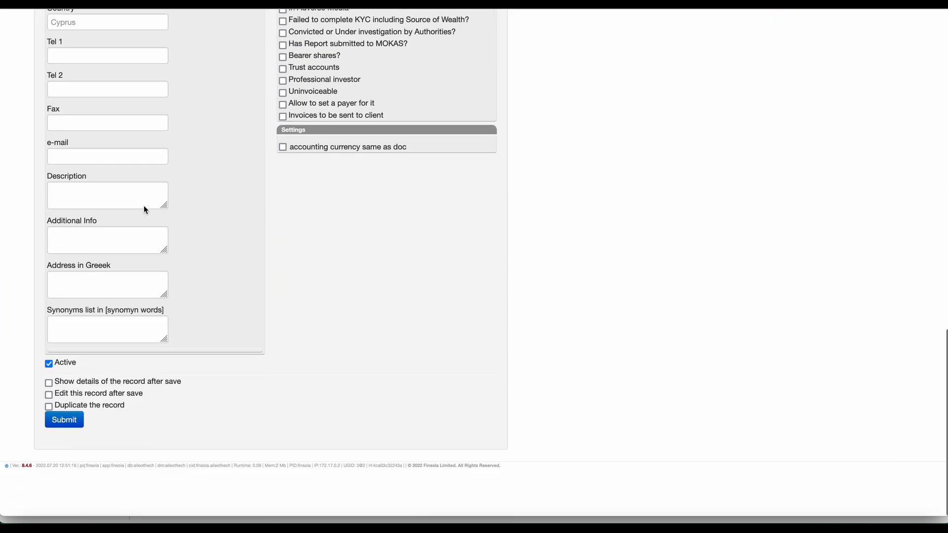
pyautogui.scroll(4, 144, 205)
pyautogui.click(111, 232)
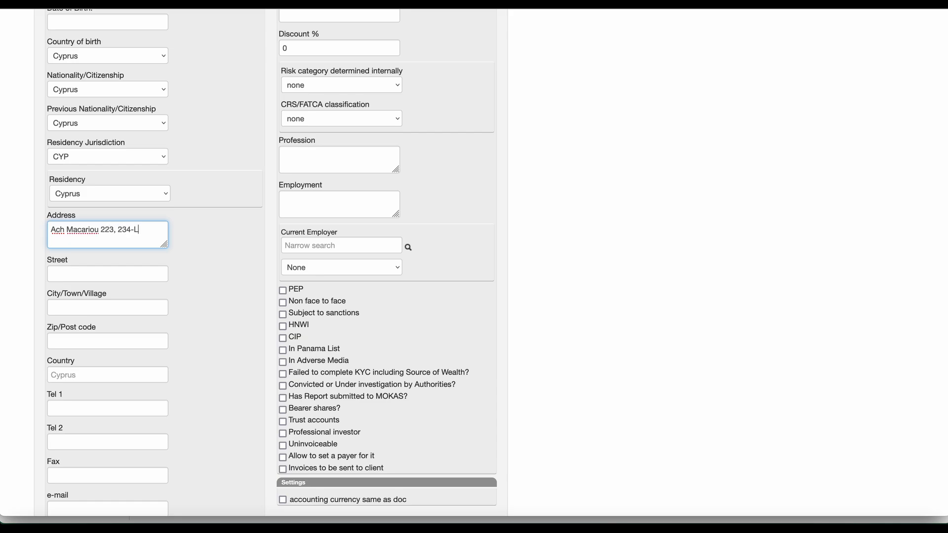
pyautogui.write('sol, Cyprus')
pyautogui.press('super+a')
pyautogui.scroll(-10, 99, 296)
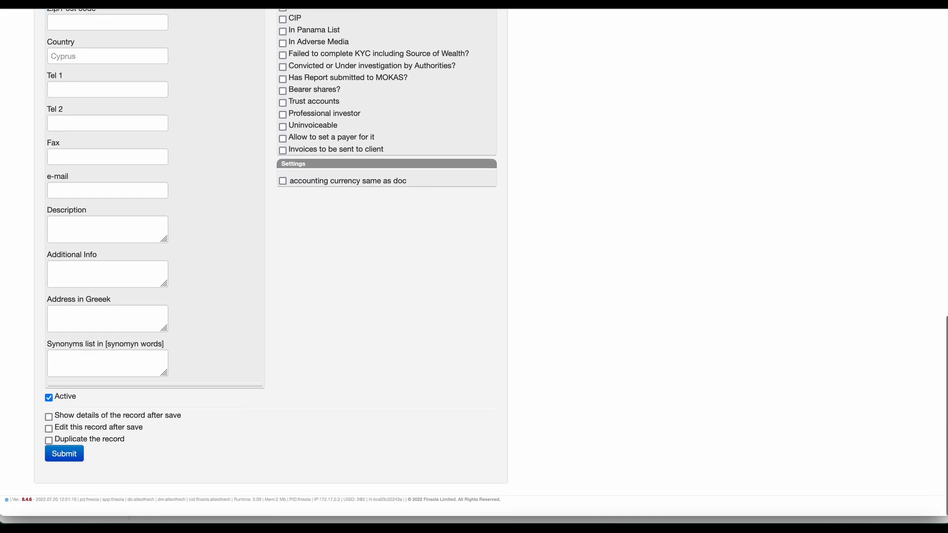
pyautogui.click(63, 465)
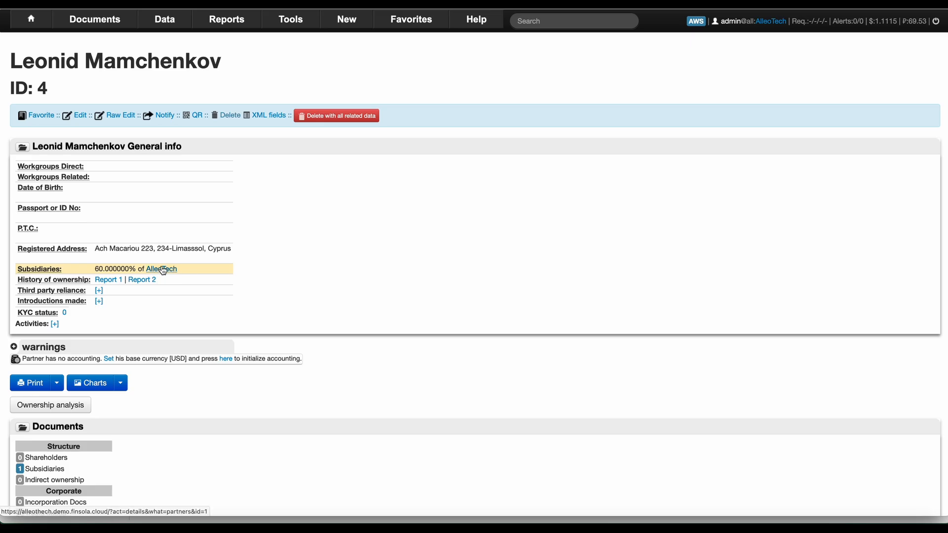
# Paste the same address into the secretary's partner record and save it.
pyautogui.click(166, 269)
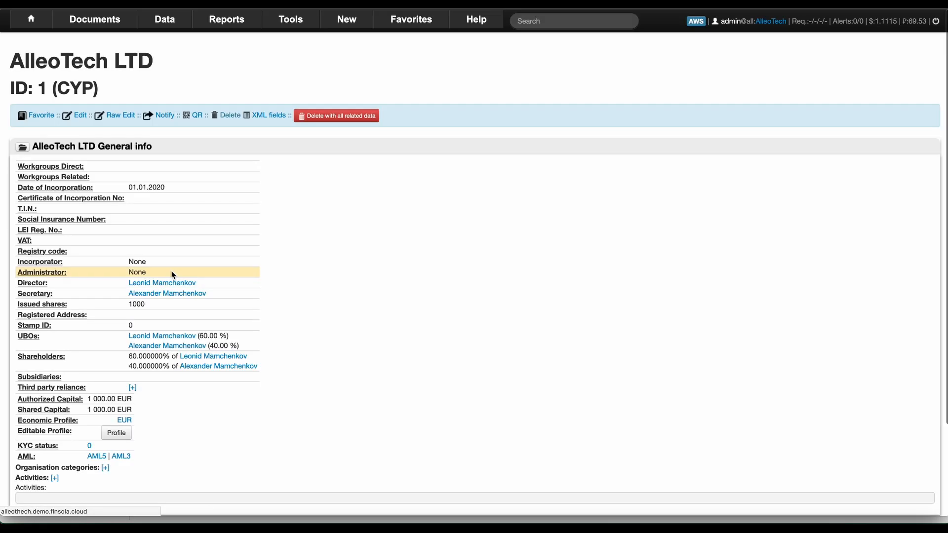
pyautogui.click(164, 294)
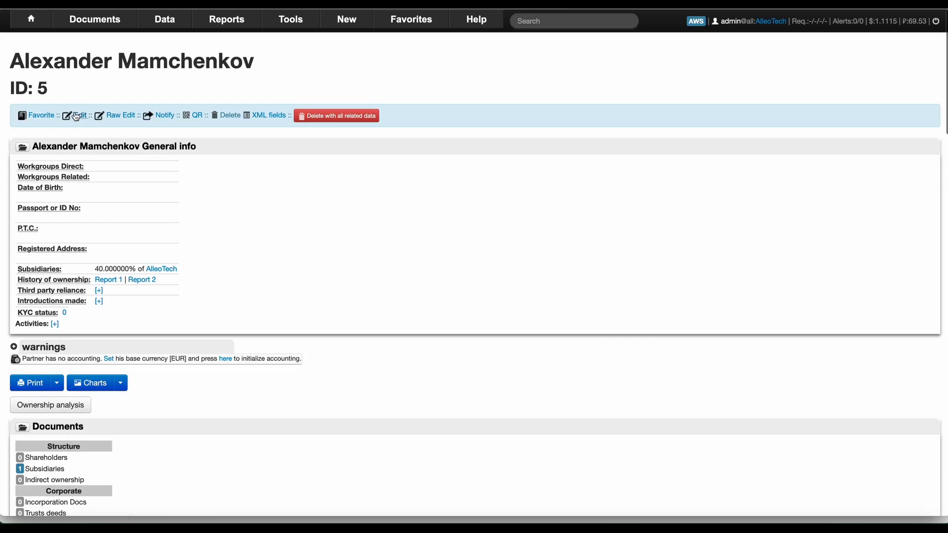
pyautogui.click(81, 118)
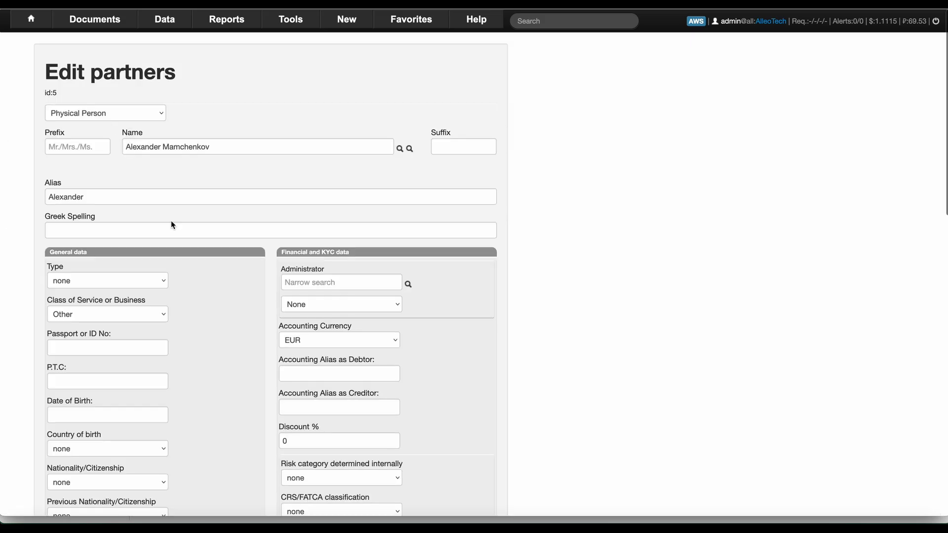
pyautogui.scroll(-10, 172, 223)
pyautogui.scroll(5, 172, 223)
pyautogui.click(117, 96)
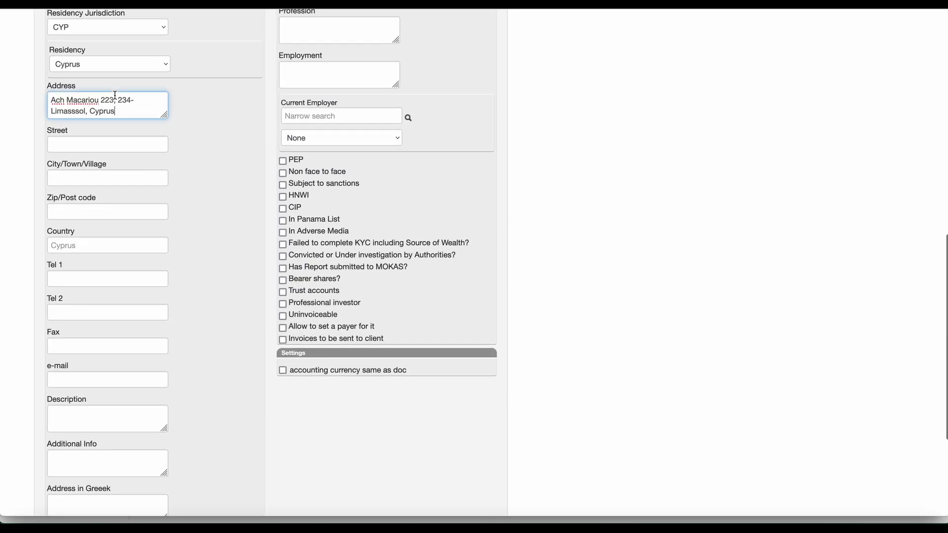
pyautogui.scroll(-5, 106, 408)
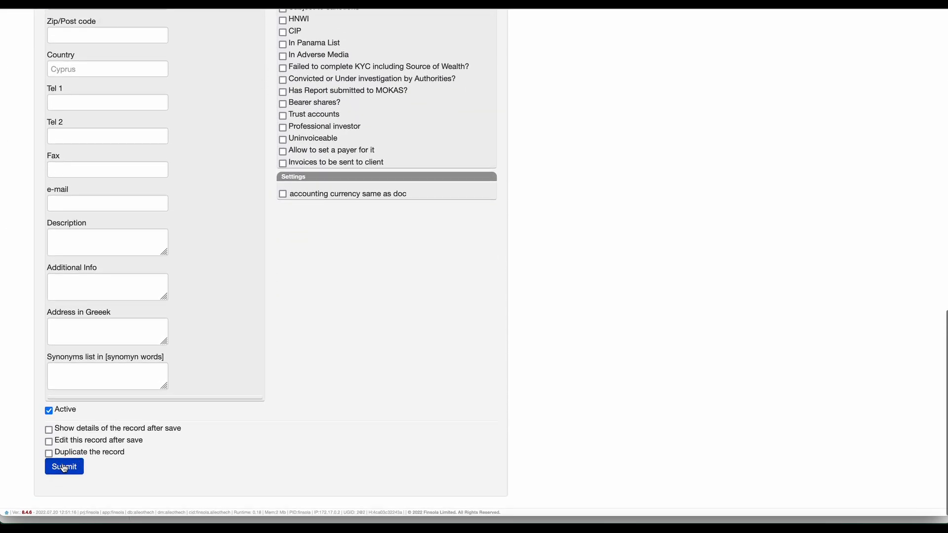
pyautogui.click(64, 463)
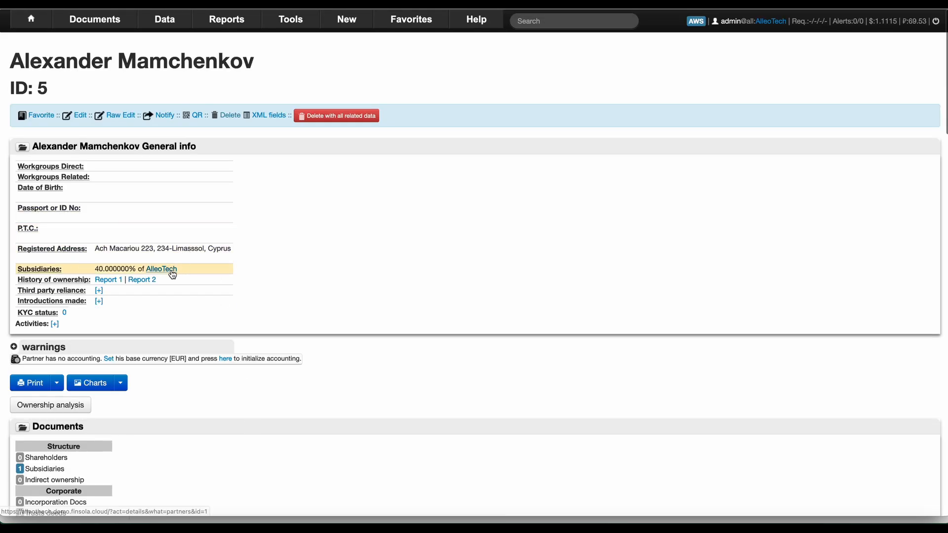
pyautogui.click(169, 272)
# Enter AlleoTech LTD's registered address in Limassol, Cyprus and save the company record.
pyautogui.click(81, 117)
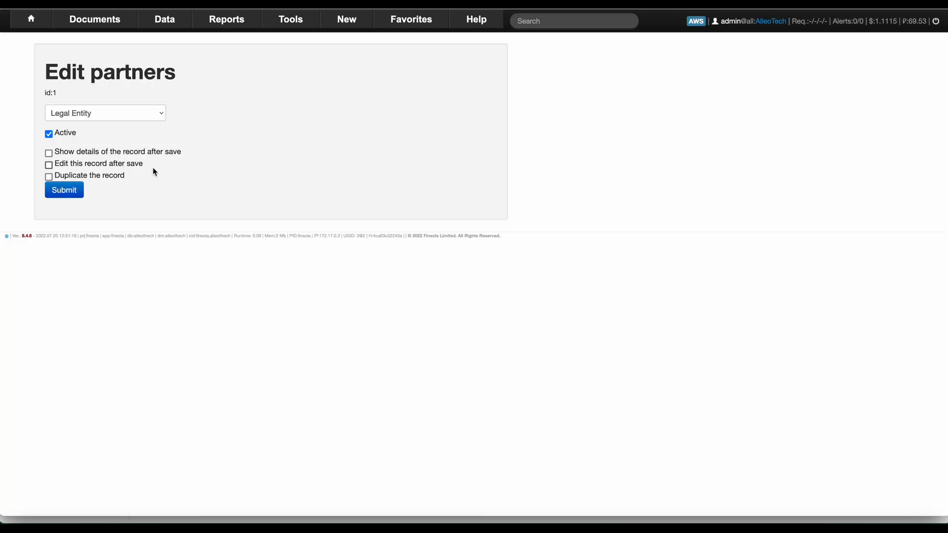
pyautogui.scroll(-10, 129, 262)
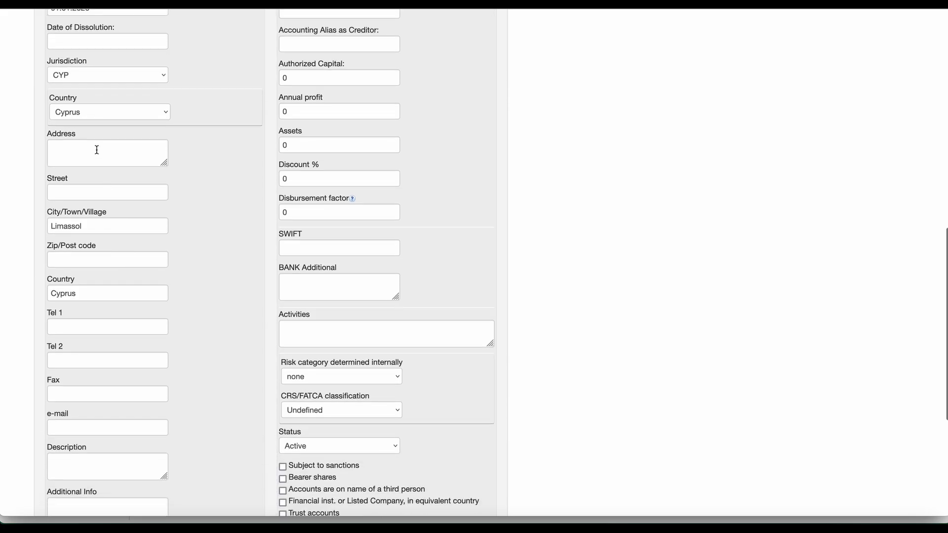
pyautogui.click(95, 148)
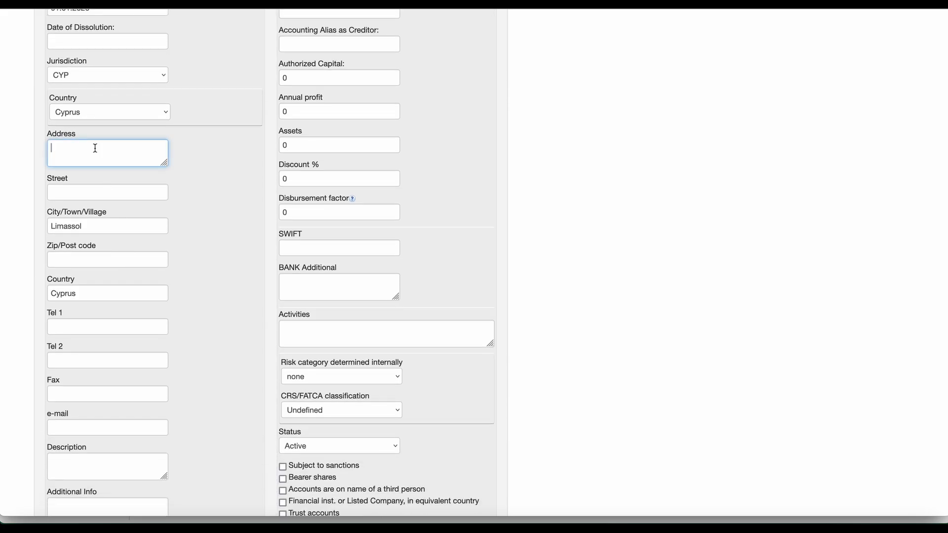
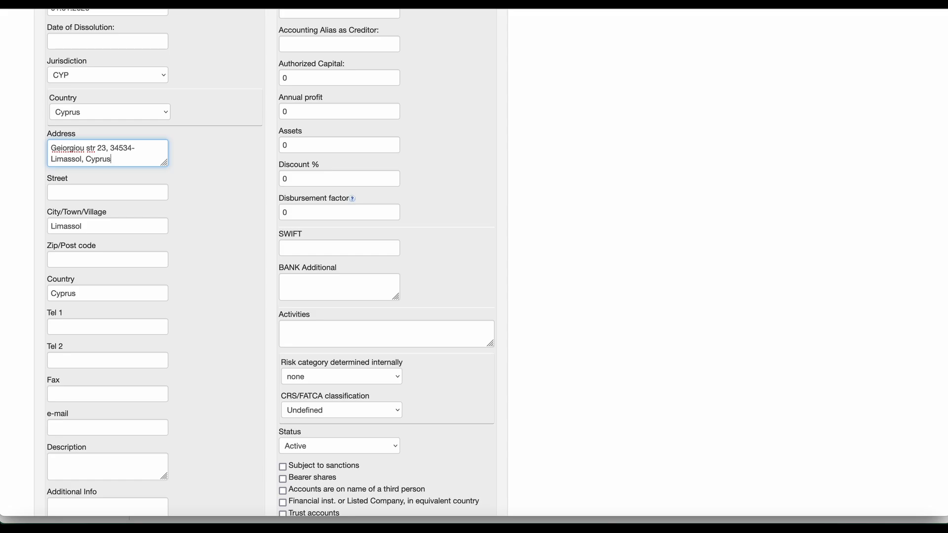
pyautogui.scroll(-5, 74, 445)
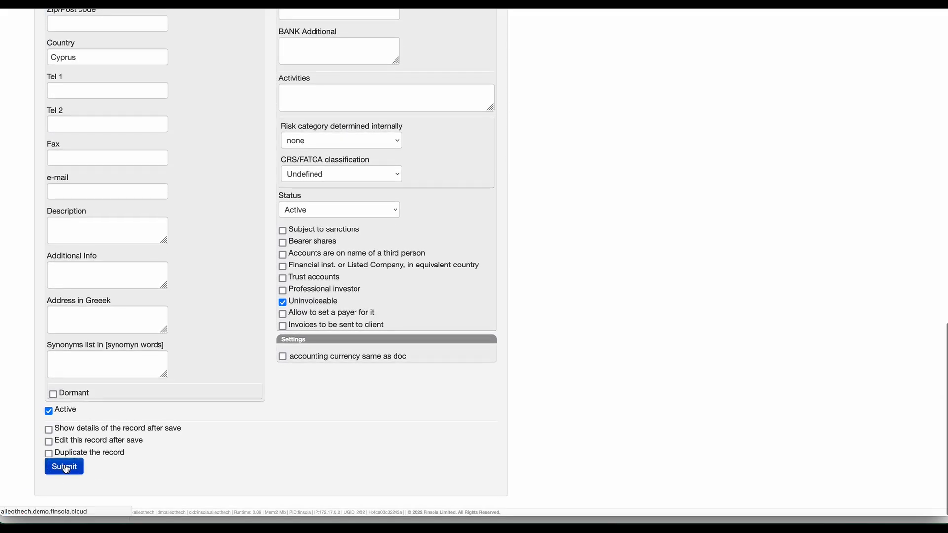
pyautogui.click(66, 469)
# Regenerate the AlleoTech LTD Corporate Register PDF.
pyautogui.scroll(-7, 197, 251)
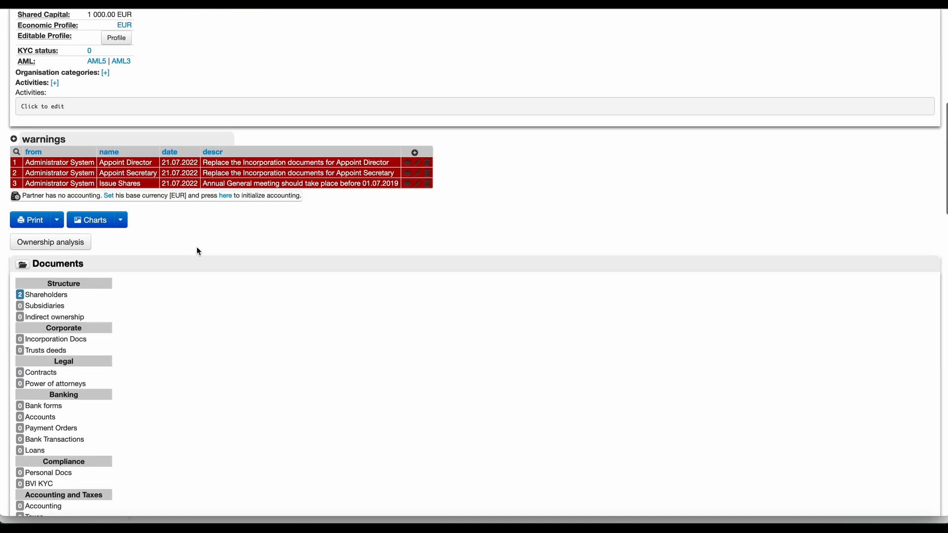
pyautogui.scroll(-3, 197, 251)
pyautogui.scroll(2, 197, 251)
pyautogui.click(57, 171)
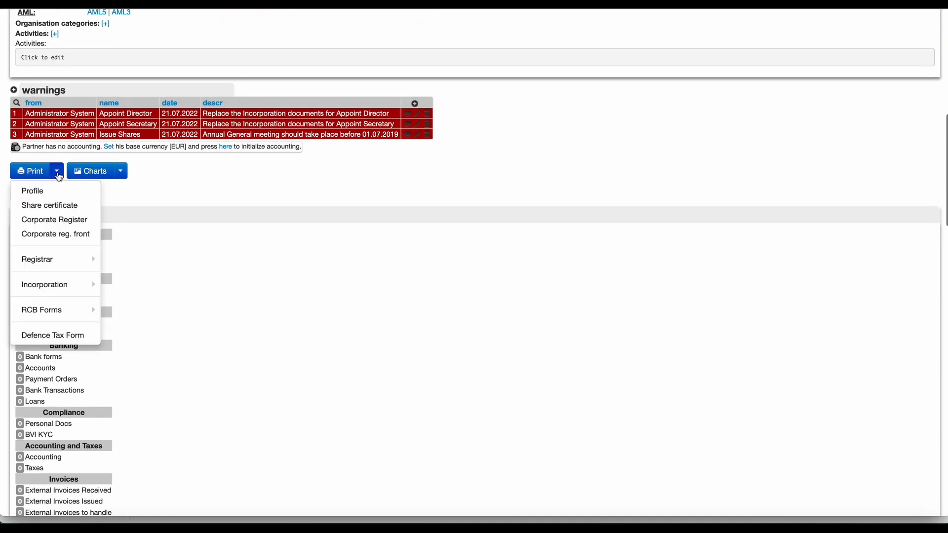
pyautogui.click(86, 220)
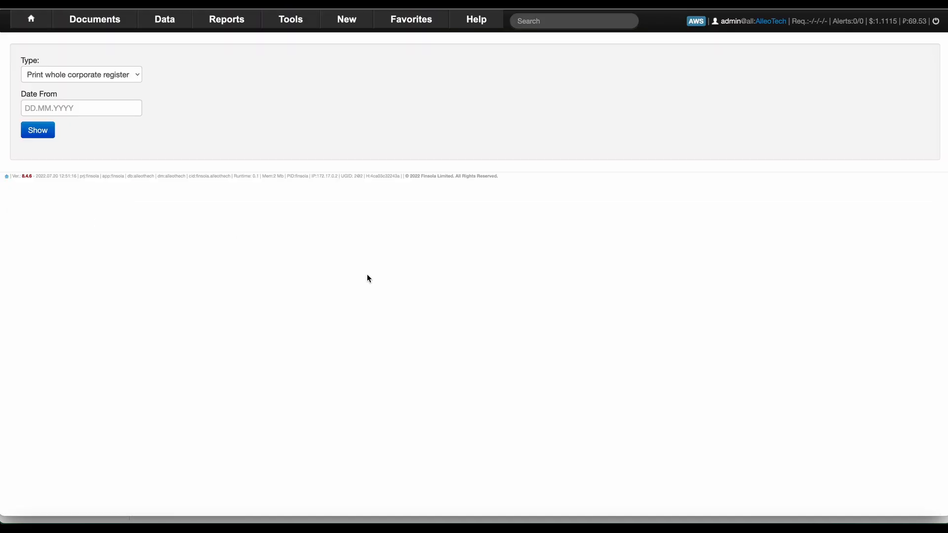
pyautogui.click(46, 131)
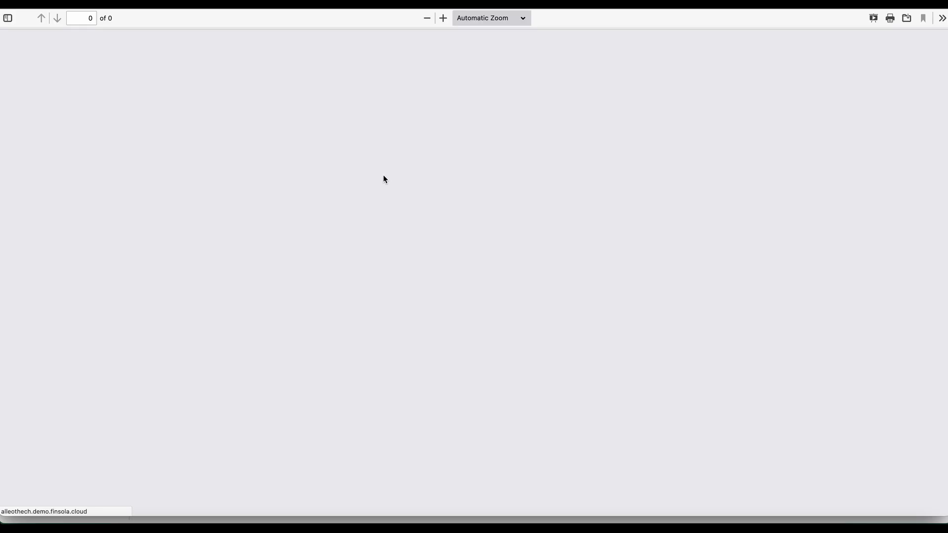
pyautogui.scroll(-10, 385, 178)
pyautogui.scroll(-5, 384, 174)
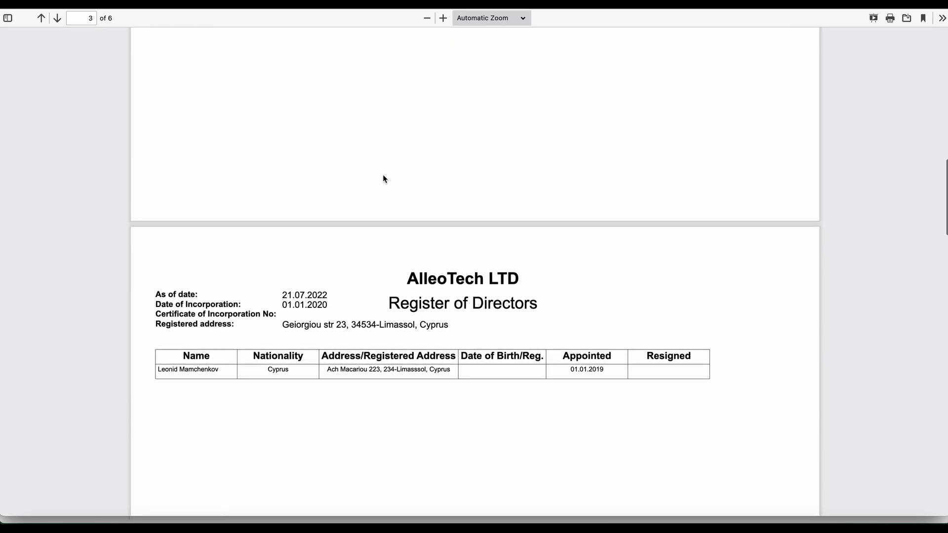
# Highlight the director's and shareholders' addresses in the register to confirm they now appear.
pyautogui.moveTo(328, 316); pyautogui.dragTo(386, 317)
pyautogui.scroll(-10, 393, 316)
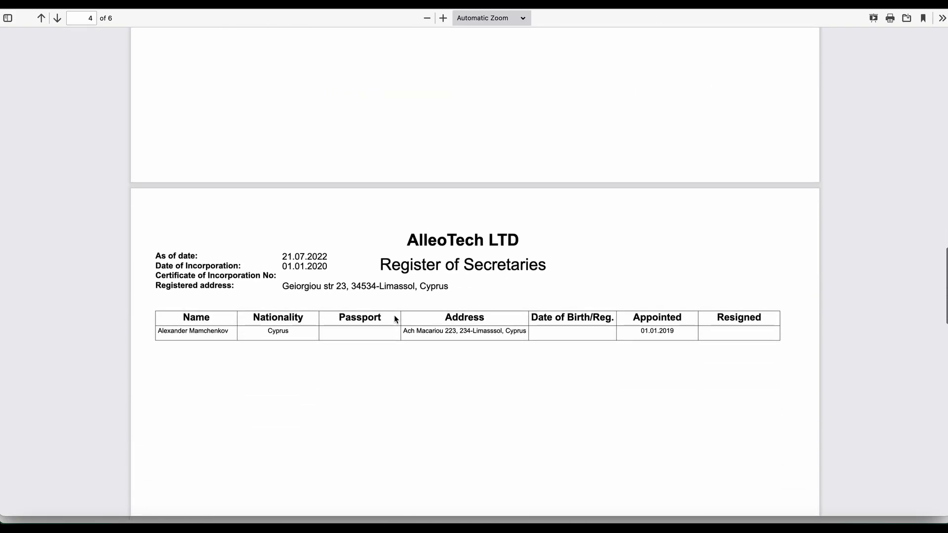
pyautogui.scroll(-10, 396, 327)
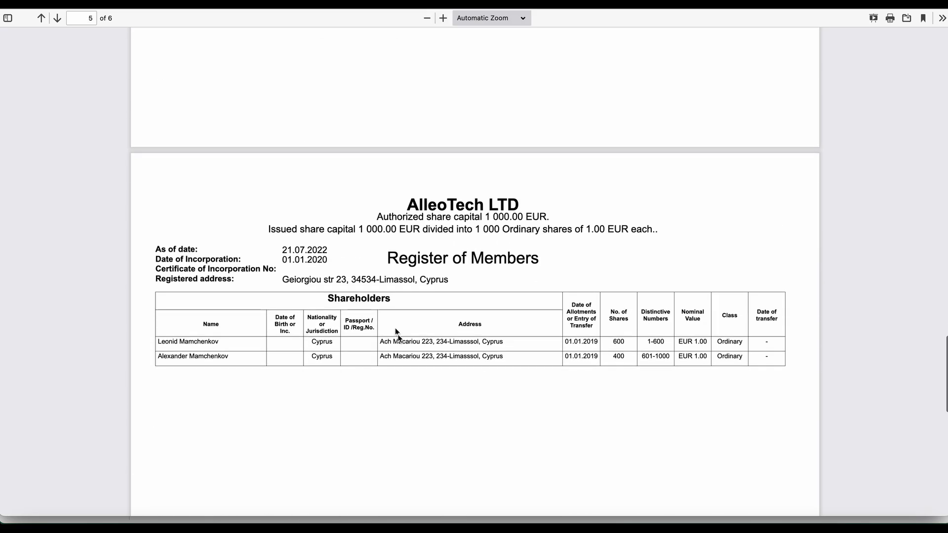
pyautogui.moveTo(379, 342); pyautogui.dragTo(505, 345)
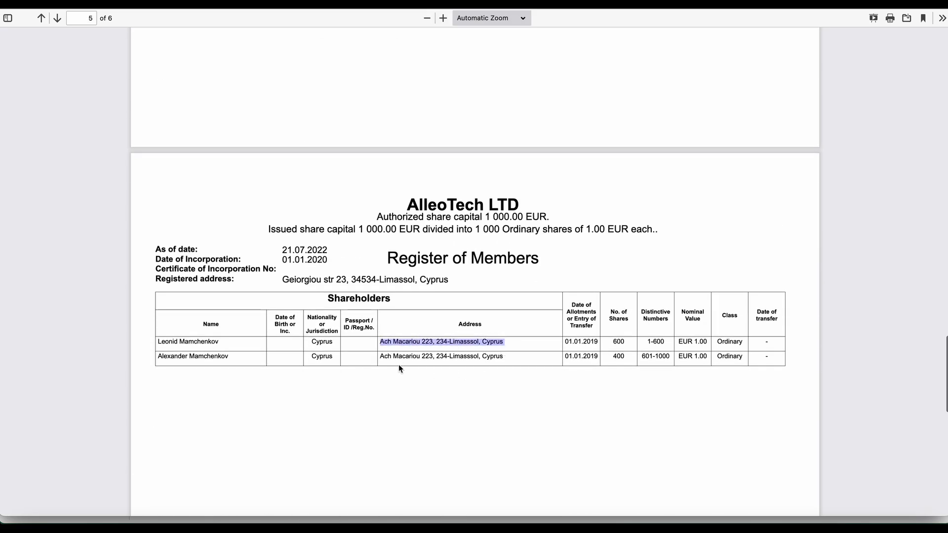
pyautogui.moveTo(384, 356); pyautogui.dragTo(509, 364)
pyautogui.click(508, 363)
pyautogui.scroll(6, 444, 401)
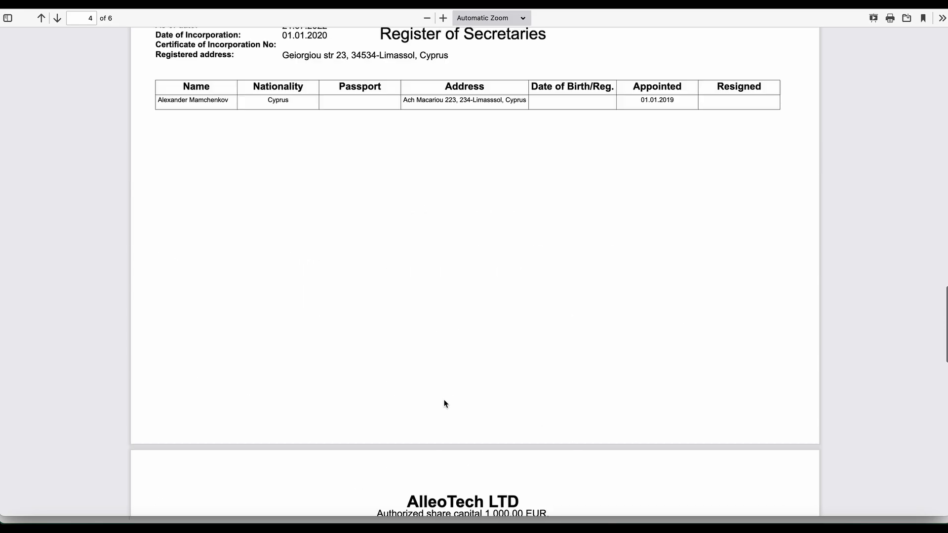
pyautogui.scroll(10, 445, 401)
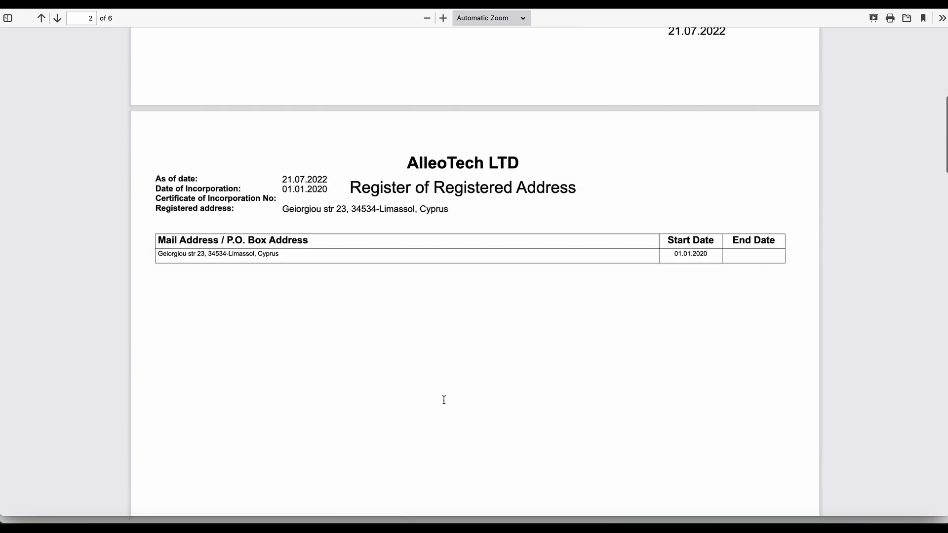
pyautogui.scroll(8, 444, 401)
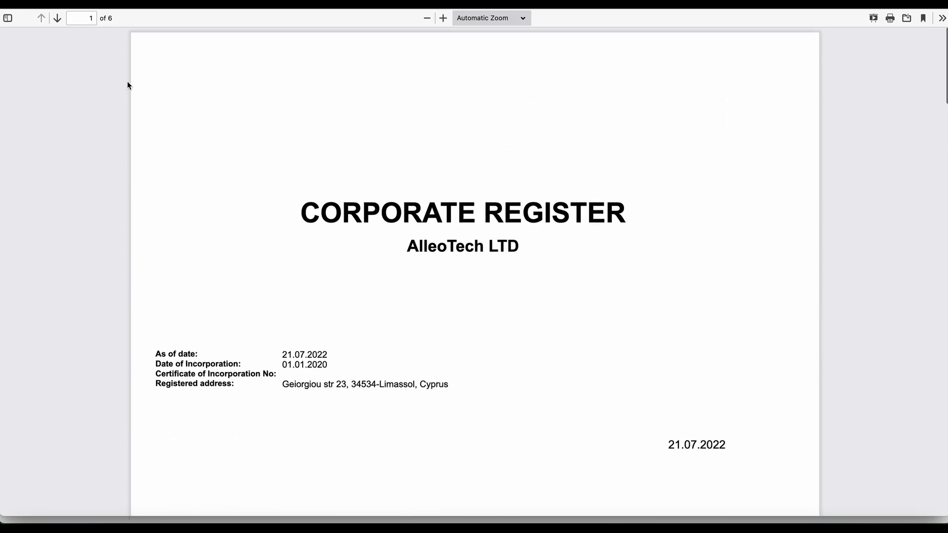
pyautogui.press('super+Left')
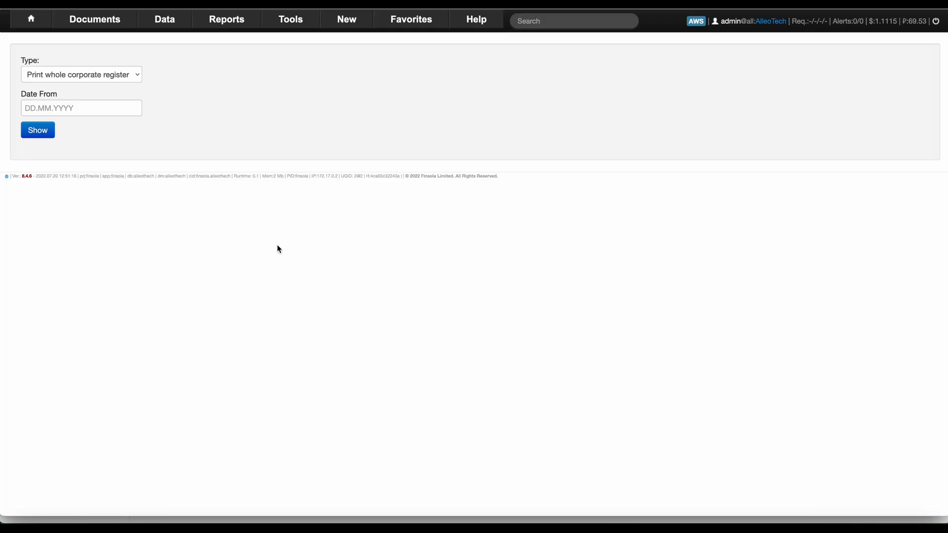
# From the All Partners list, open the secretary's partner record 005 for editing.
pyautogui.press('super+Left')
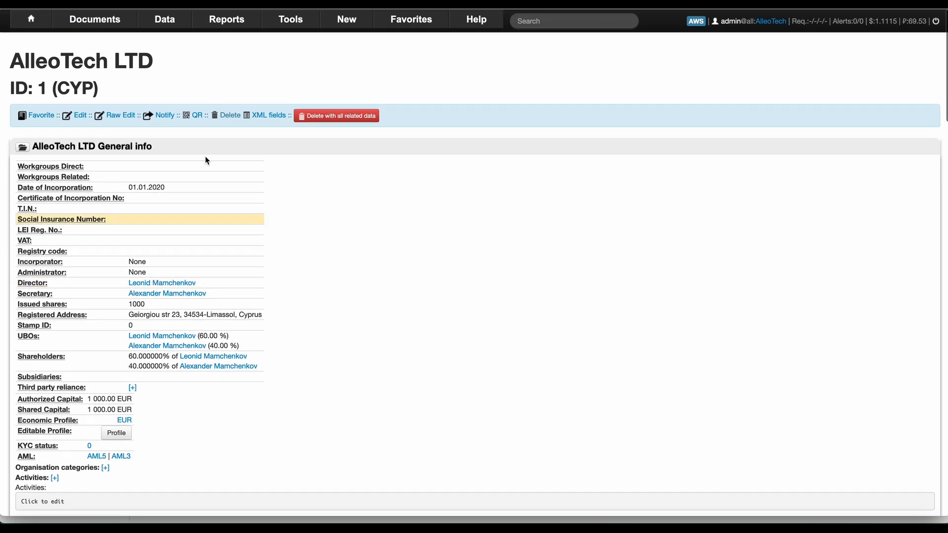
pyautogui.moveTo(168, 20)
pyautogui.moveTo(148, 39)
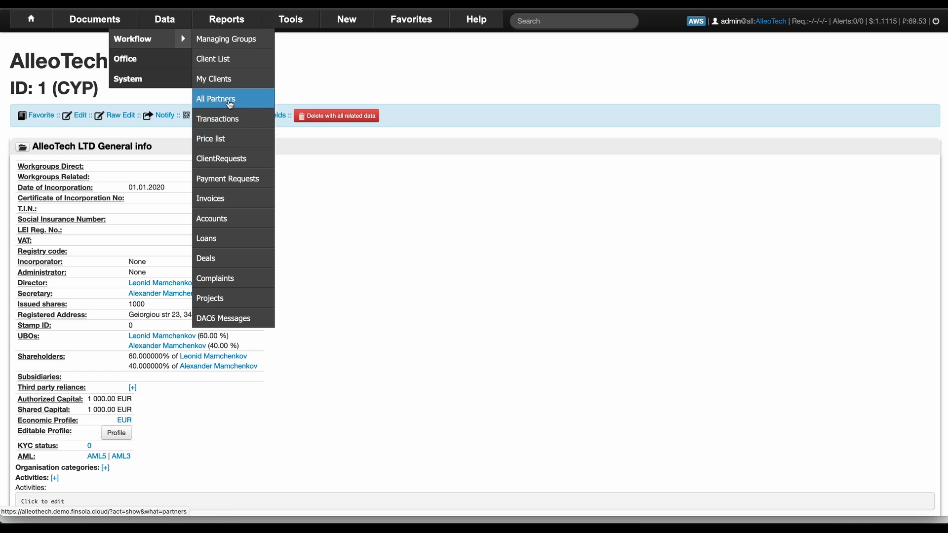
pyautogui.click(212, 101)
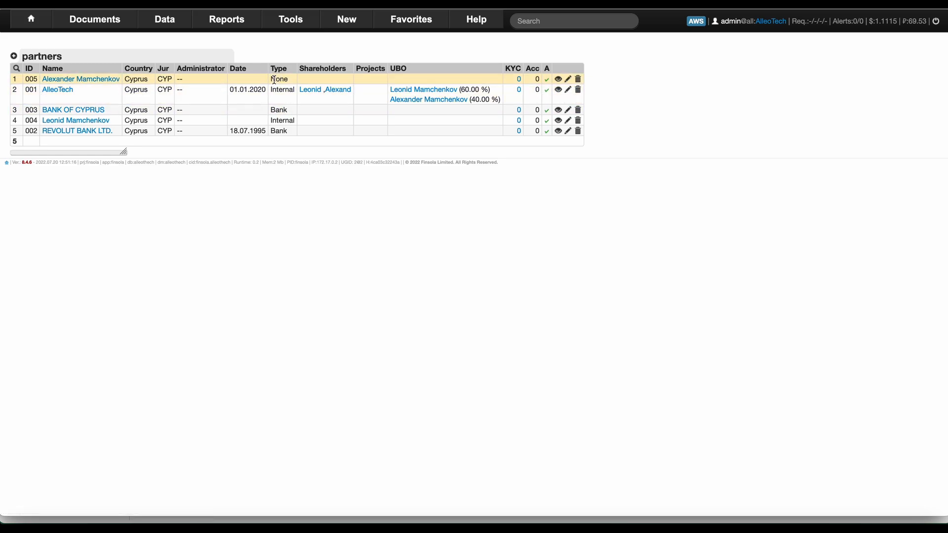
pyautogui.click(568, 79)
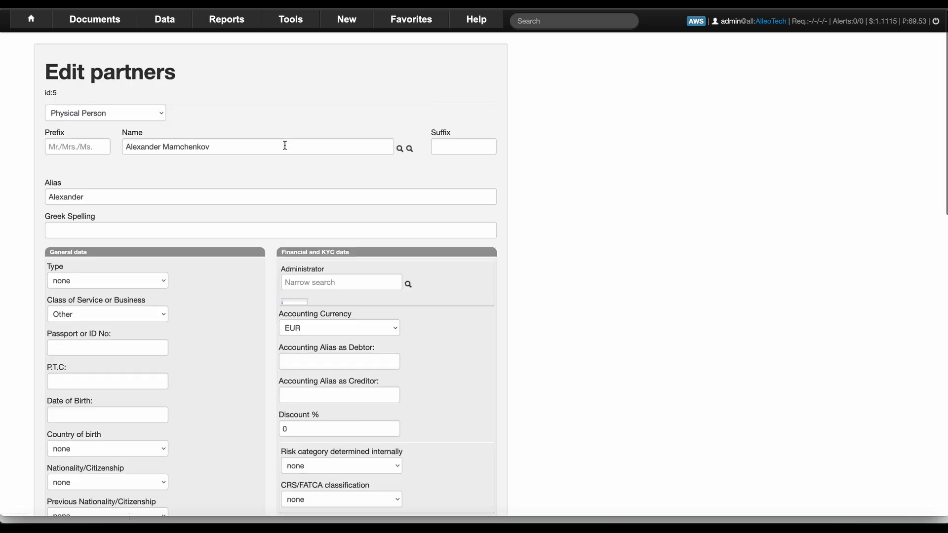